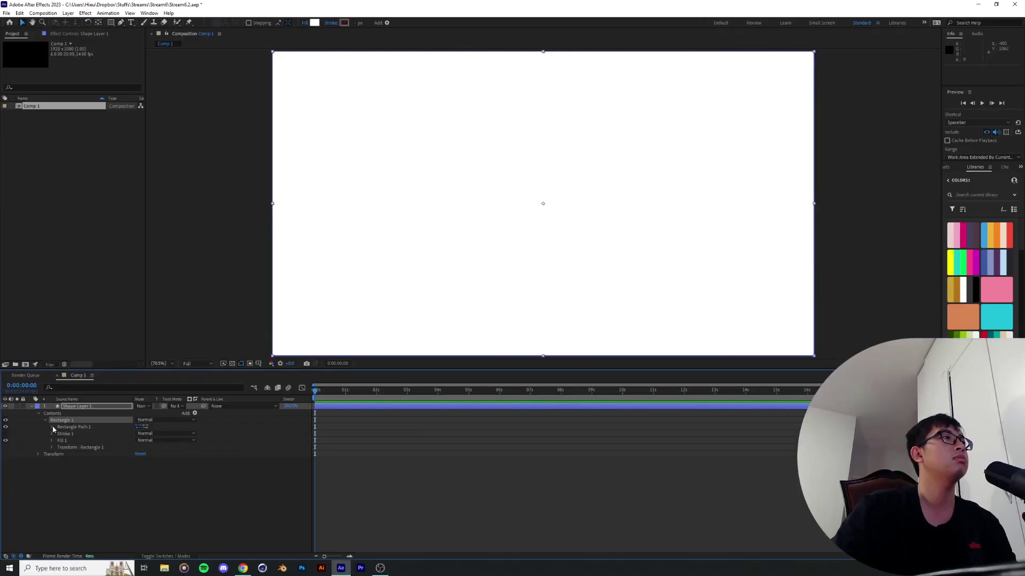
Shrink the rectangle to a vertical bar about 123 by 760 px and fill it with a linear gradient from red to 0090FF
{"action": "left_click_drag", "start_coordinate": [146, 435], "coordinate": [99, 451]}
{"action": "left_click_drag", "start_coordinate": [157, 433], "coordinate": [75, 433]}
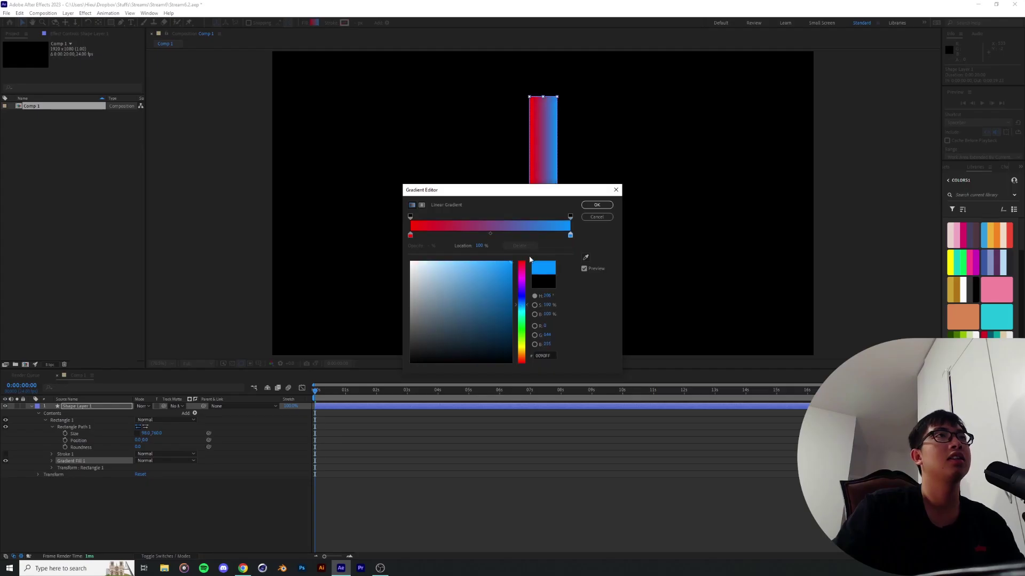
{"action": "left_click", "coordinate": [596, 206]}
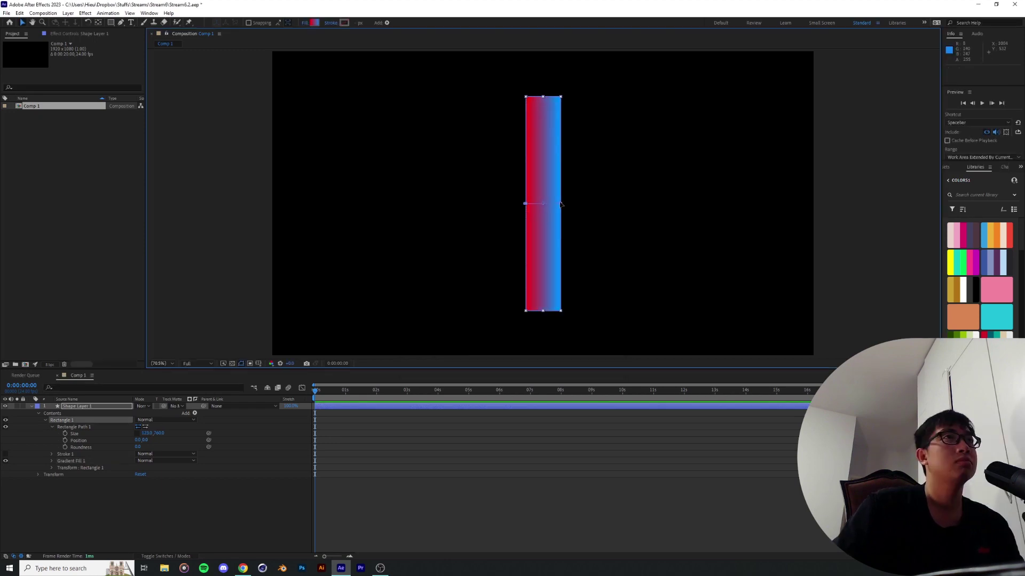
{"action": "left_click", "coordinate": [244, 569]}
{"action": "left_click", "coordinate": [340, 568]}
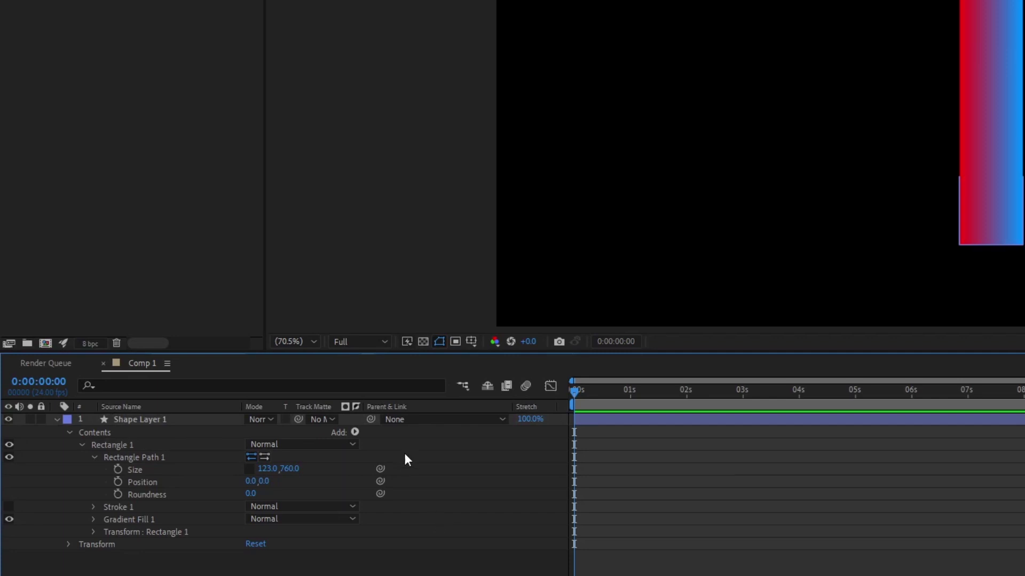
Add a Repeater to the gradient bar's shape layer, increase its number of copies and adjust its offset
{"action": "left_click", "coordinate": [195, 413]}
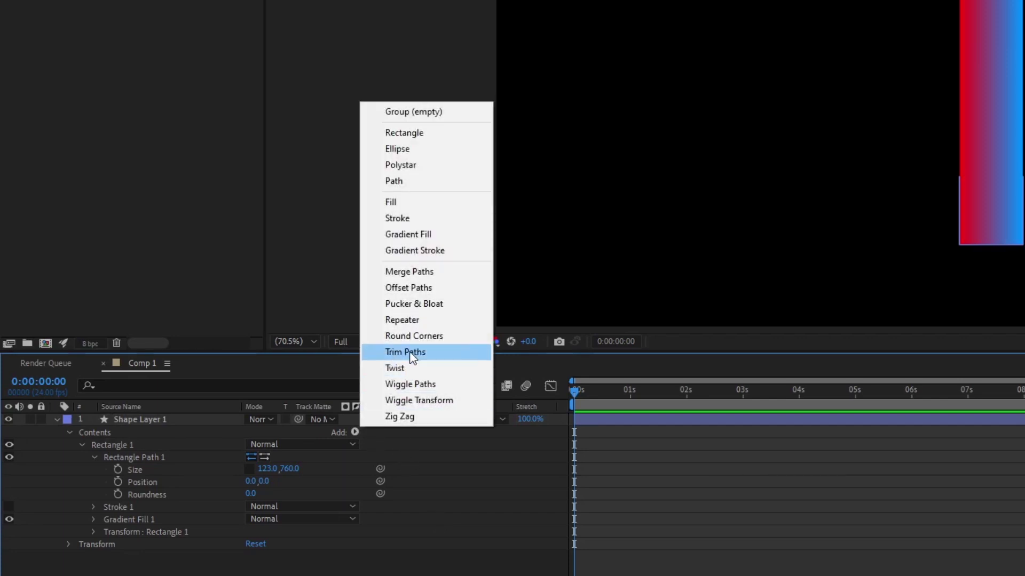
{"action": "left_click", "coordinate": [405, 321]}
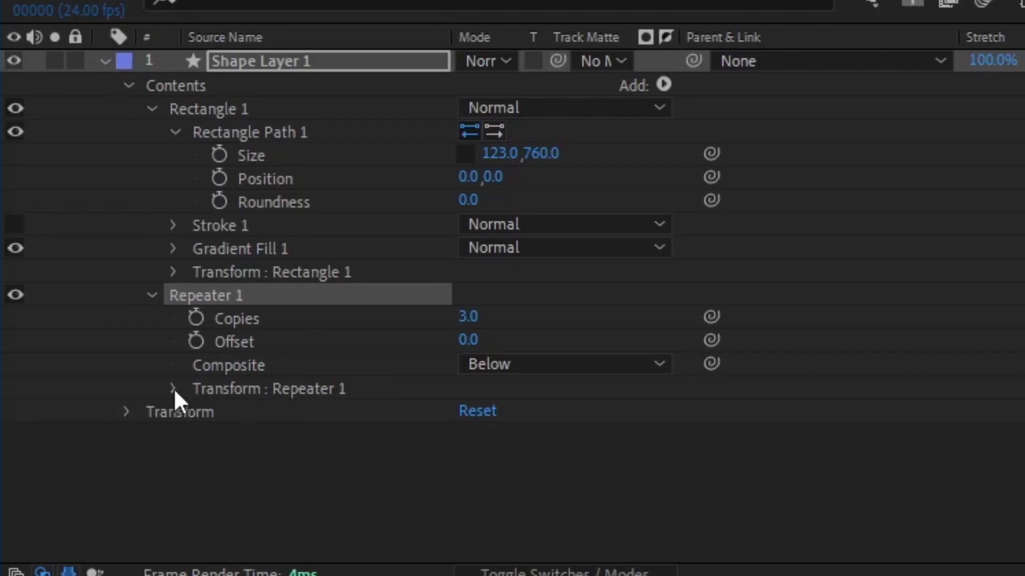
{"action": "left_click", "coordinate": [94, 575]}
{"action": "left_click_drag", "start_coordinate": [485, 315], "coordinate": [427, 340]}
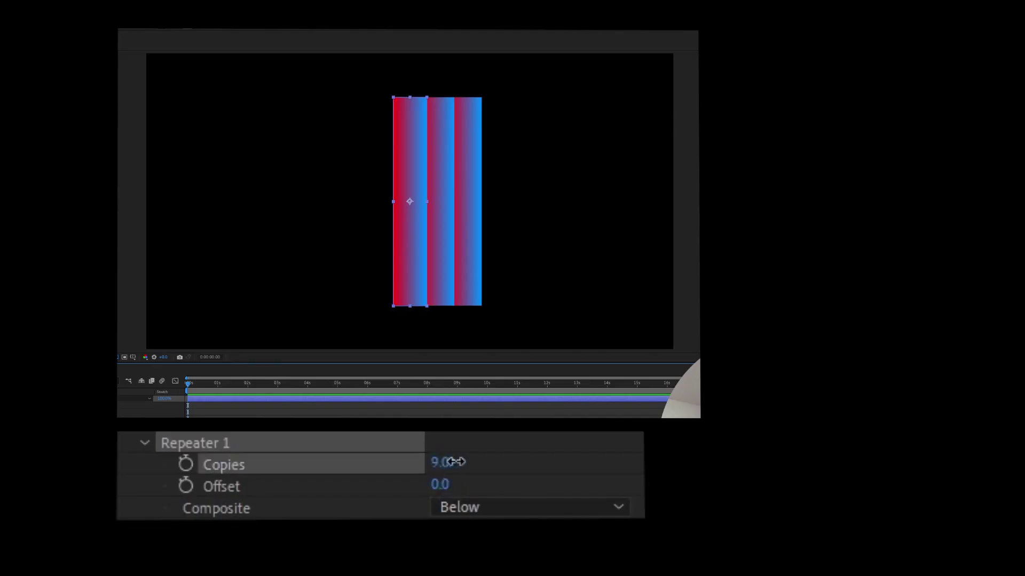
{"action": "left_click_drag", "start_coordinate": [457, 462], "coordinate": [435, 483]}
Set the Repeater's transform to position 246, scale 50% and rotation 221° for the three copies
{"action": "left_click_drag", "start_coordinate": [147, 528], "coordinate": [152, 529]}
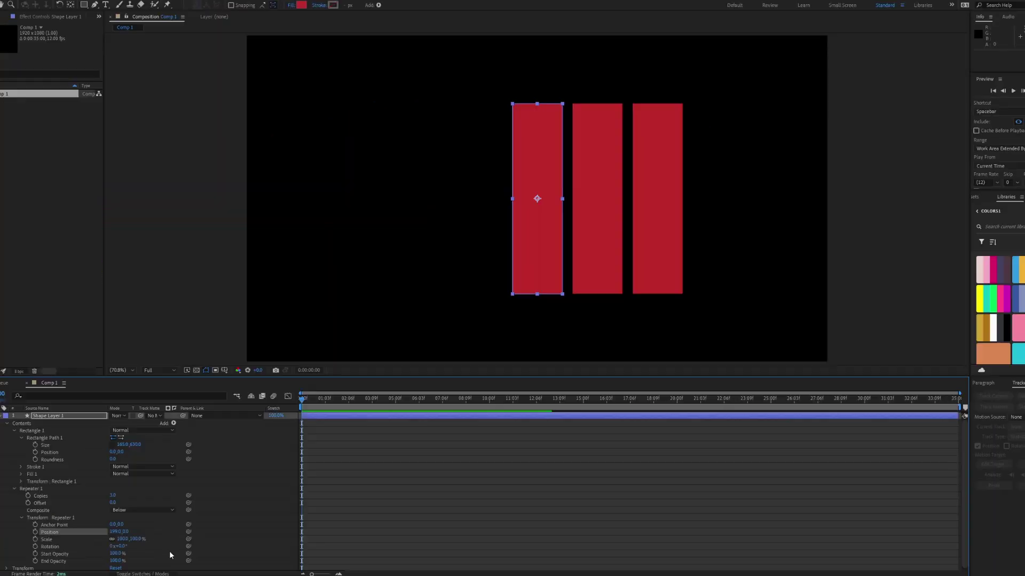
{"action": "left_click_drag", "start_coordinate": [122, 546], "coordinate": [125, 547]}
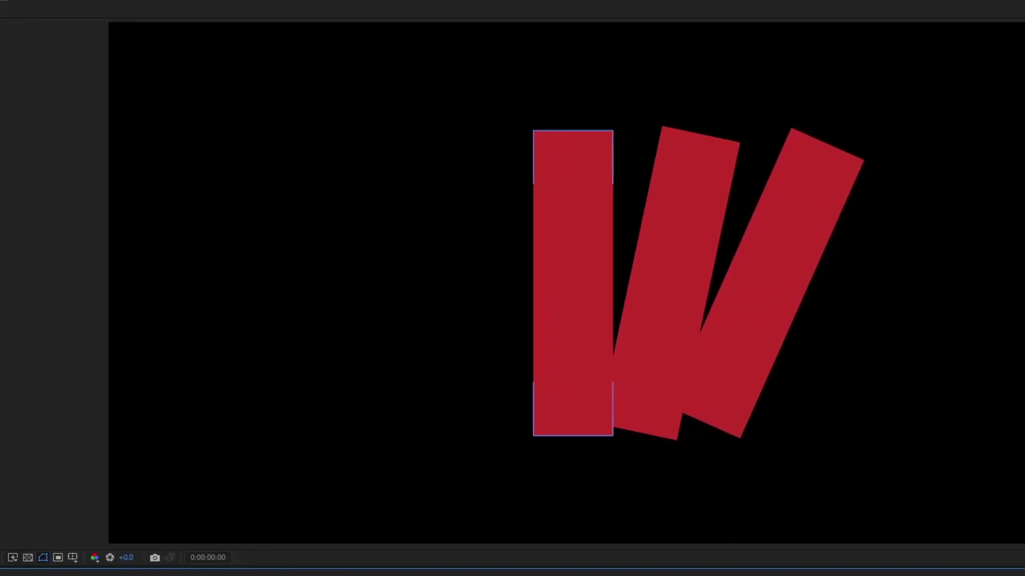
{"action": "left_click_drag", "start_coordinate": [147, 542], "coordinate": [205, 554]}
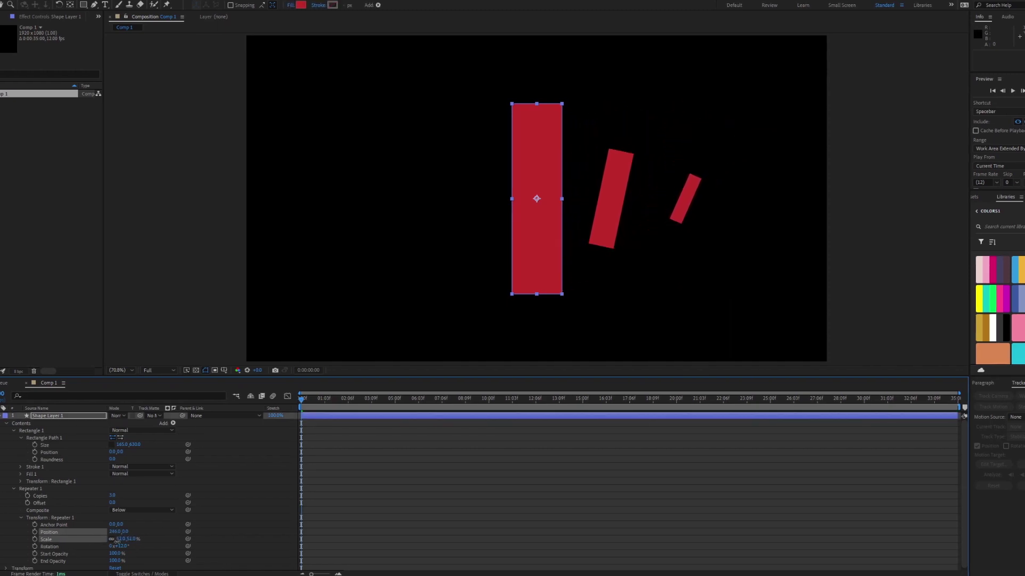
{"action": "left_click", "coordinate": [394, 545]}
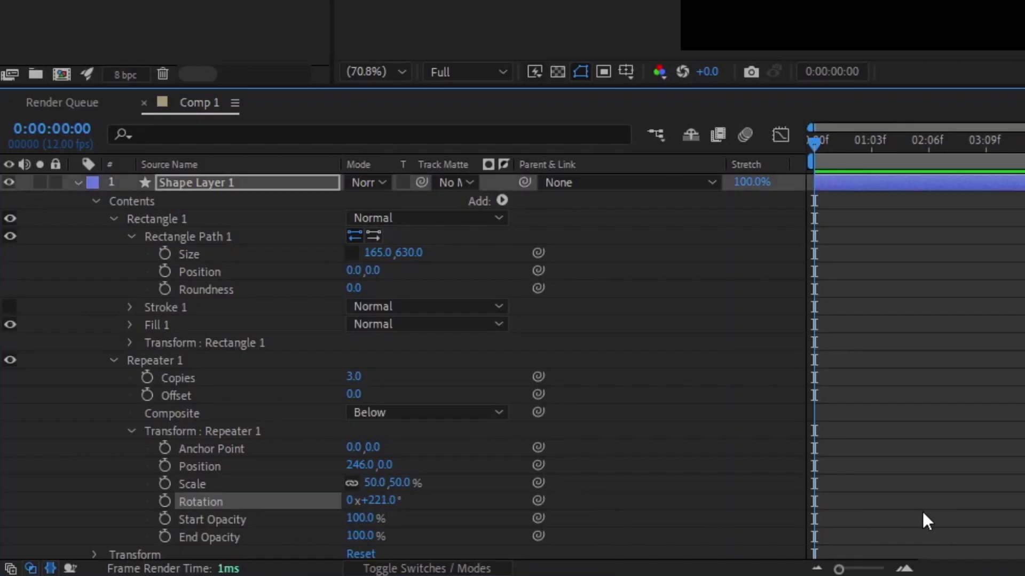
Lower the opacity of the copies in the Repeater's transform settings
{"action": "left_click", "coordinate": [702, 462]}
{"action": "scroll", "coordinate": [646, 454], "scroll_direction": "down", "scroll_amount": 1}
{"action": "left_click_drag", "start_coordinate": [354, 513], "coordinate": [281, 518]}
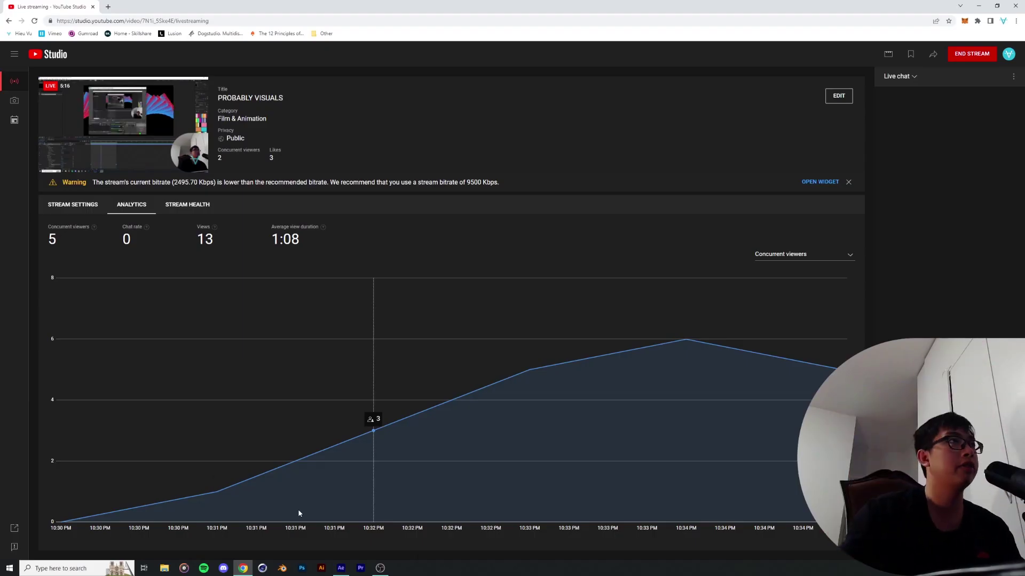
Switch back to After Effects and examine the rotating bars animation by playing and stepping through it, ending at the first frame
{"action": "key", "text": "alt+Tab"}
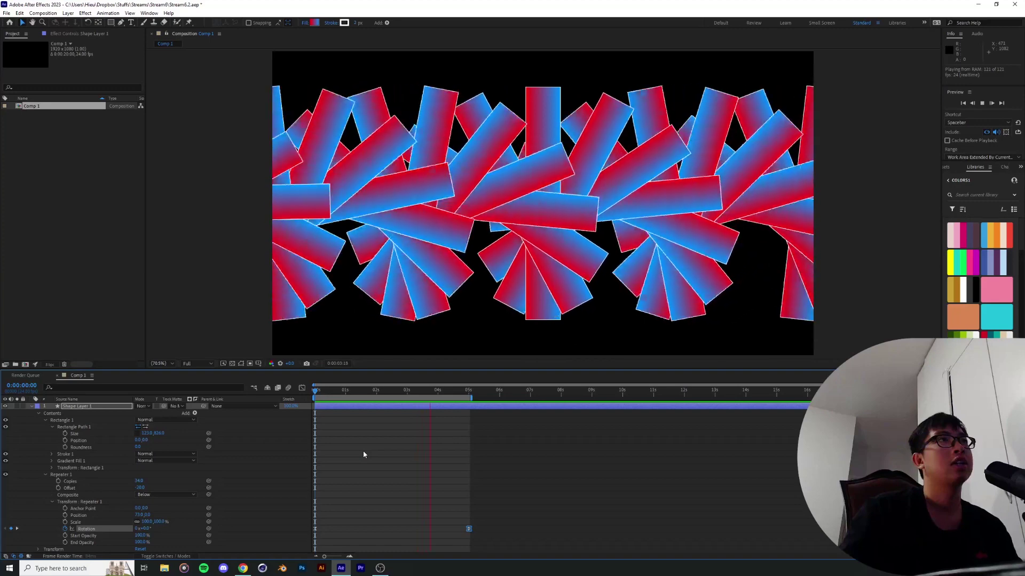
{"action": "key", "text": "space"}
{"action": "left_click_drag", "start_coordinate": [435, 391], "coordinate": [392, 392]}
{"action": "key", "text": "Page_Up"}
{"action": "key", "text": "Page_Up"}
{"action": "key", "text": "Page_Up"}
{"action": "key", "text": "Page_Up"}
{"action": "key", "text": "Page_Up"}
{"action": "key", "text": "Page_Up"}
{"action": "key", "text": "Page_Up"}
{"action": "key", "text": "Page_Up"}
{"action": "key", "text": "Page_Up"}
{"action": "key", "text": "Page_Up"}
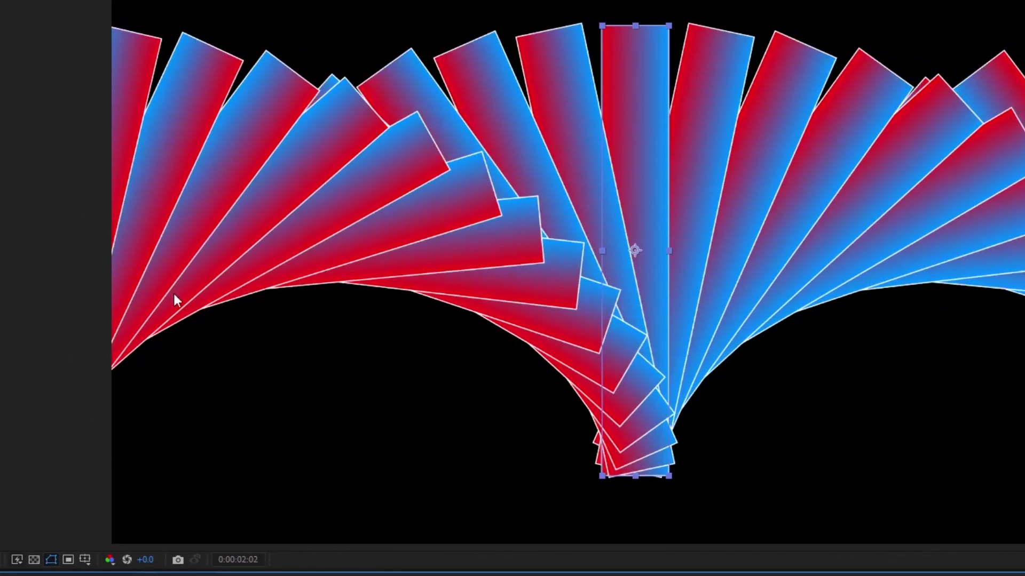
{"action": "key", "text": "space"}
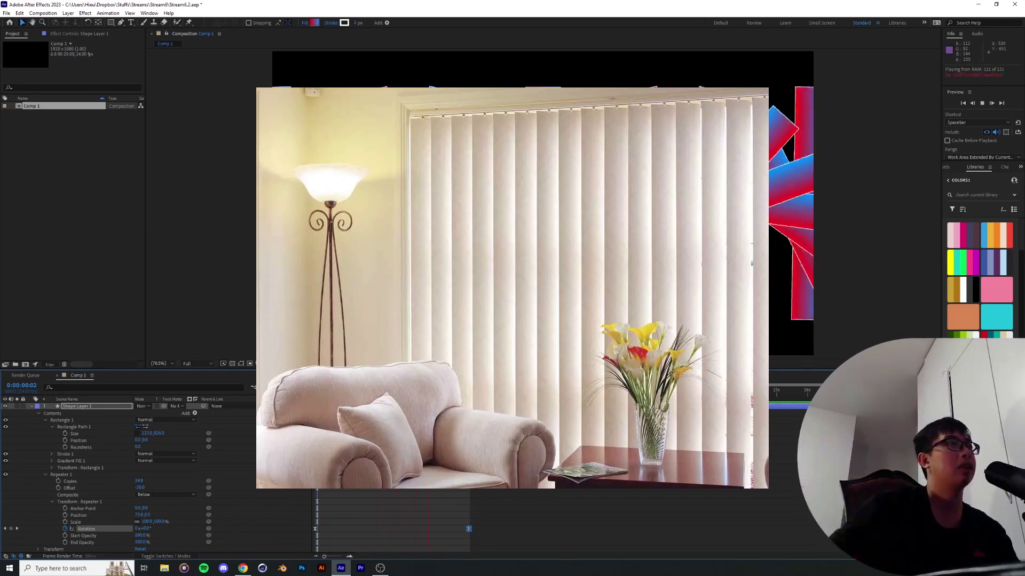
{"action": "key", "text": "Home"}
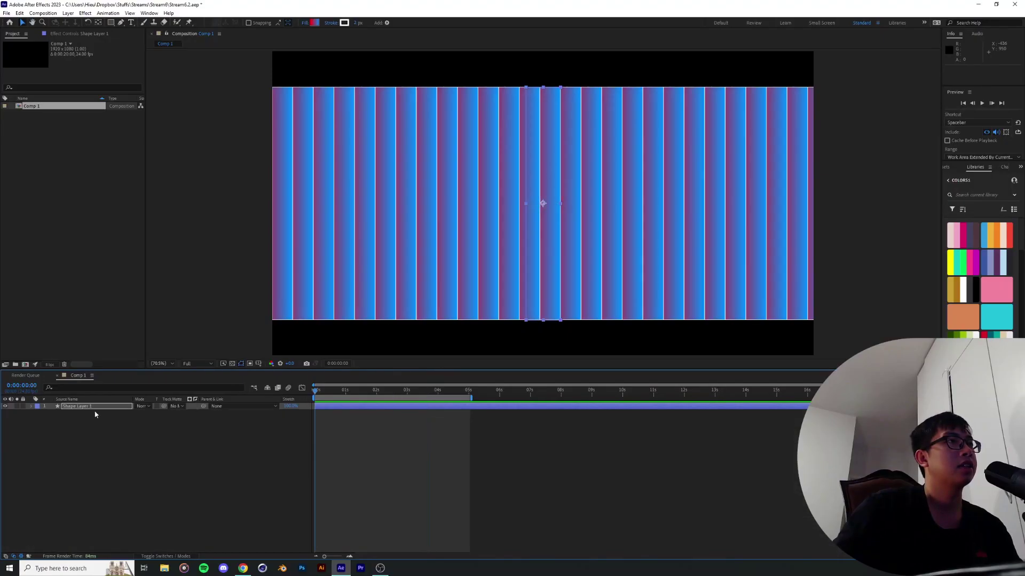
Add a new adjustment layer above the repeated bars in Comp 1
{"action": "left_click", "coordinate": [68, 12]}
{"action": "mouse_move", "coordinate": [134, 22]}
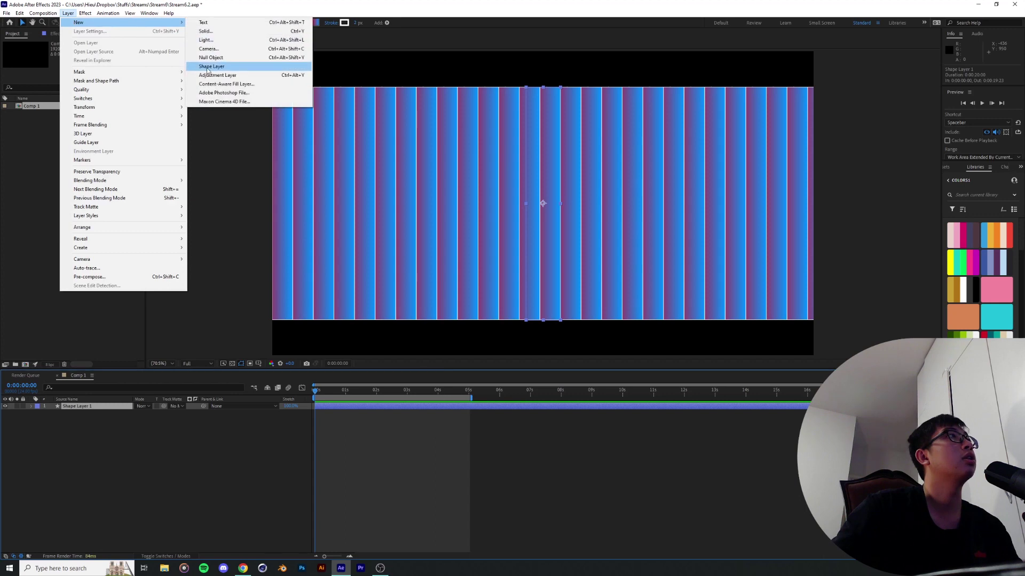
{"action": "left_click", "coordinate": [208, 76]}
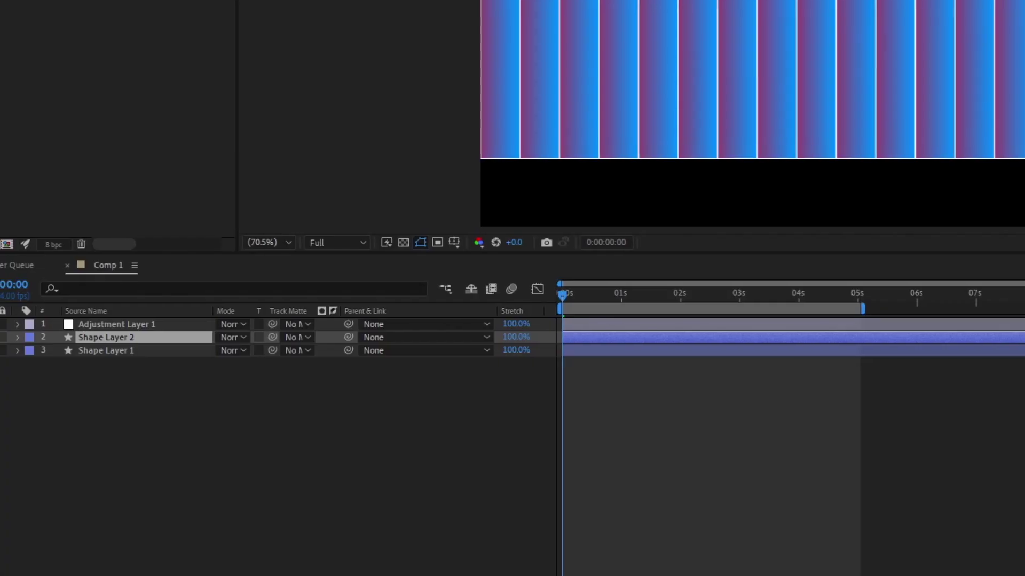
Draw a comp-sized rectangle on Shape Layer 2, give it a linear gradient fill and stretch the gradient across nearly its full width
{"action": "double_click", "coordinate": [111, 23]}
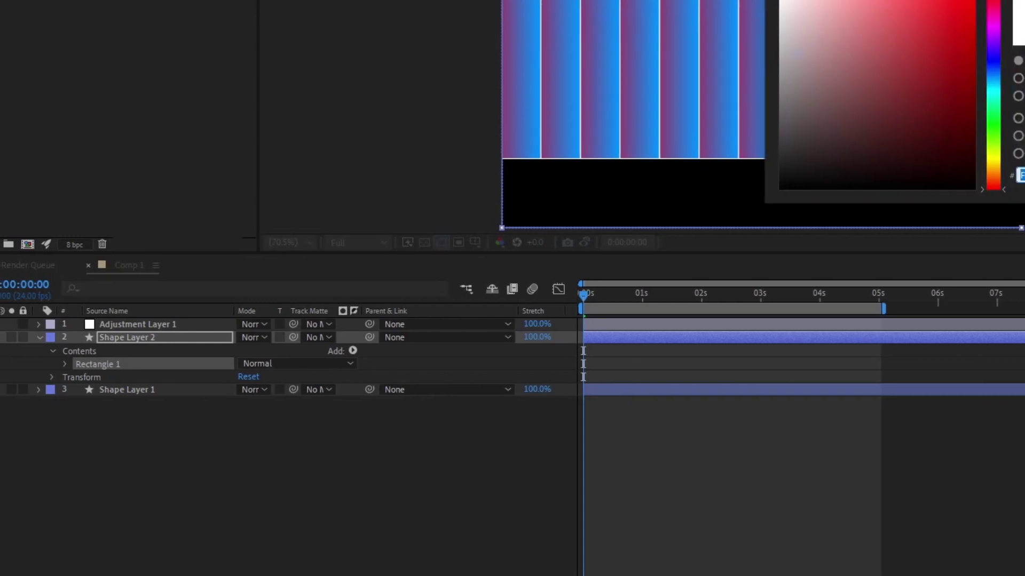
{"action": "key", "text": "Escape"}
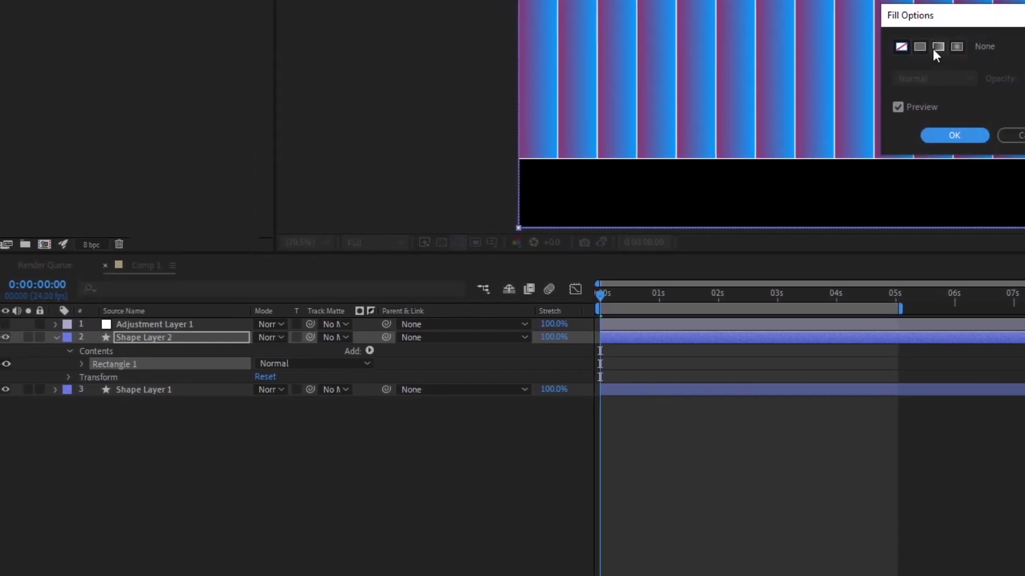
{"action": "left_click", "coordinate": [928, 50]}
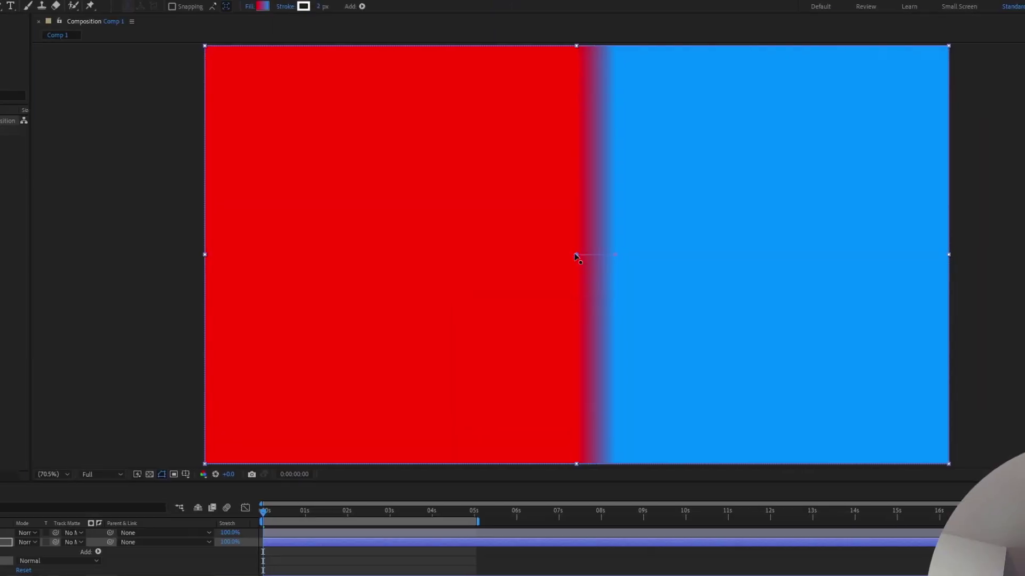
{"action": "left_click_drag", "start_coordinate": [577, 256], "coordinate": [226, 256]}
{"action": "left_click_drag", "start_coordinate": [611, 254], "coordinate": [919, 255]}
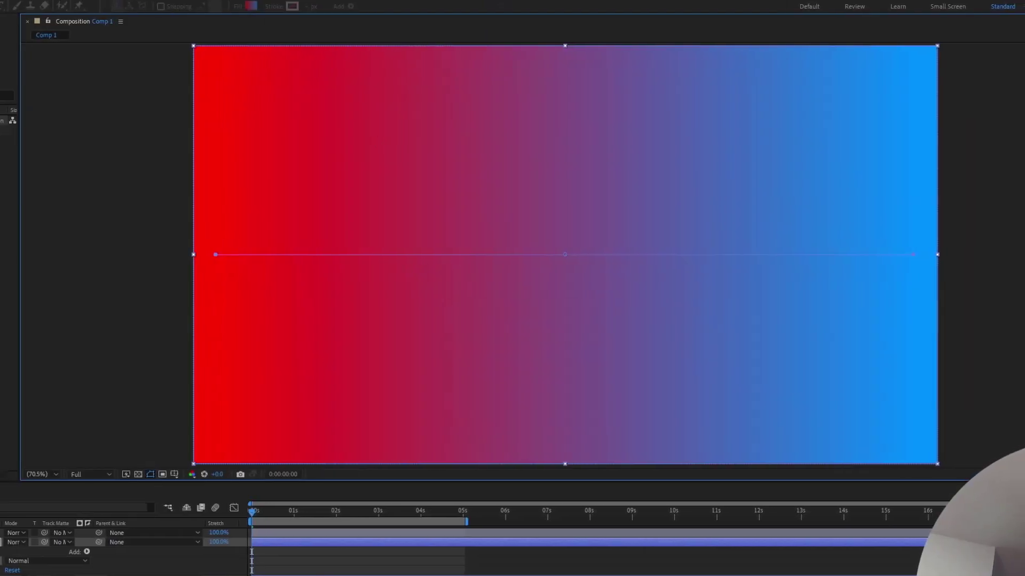
Recolour the rectangle's gradient from white to black and shift its midpoint and white stop toward the black end
{"action": "left_click", "coordinate": [258, 5]}
{"action": "left_click", "coordinate": [391, 334]}
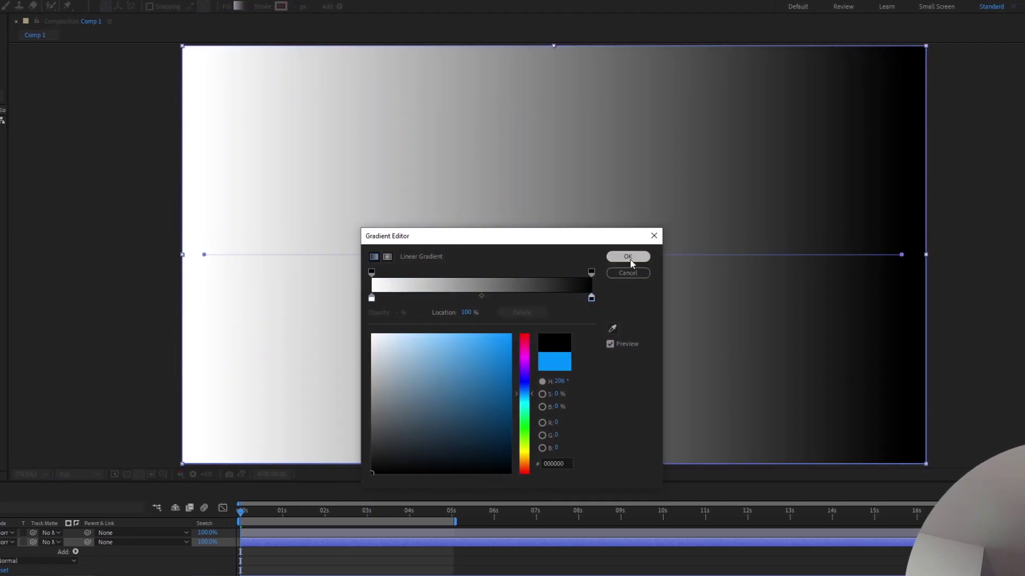
{"action": "left_click", "coordinate": [629, 257]}
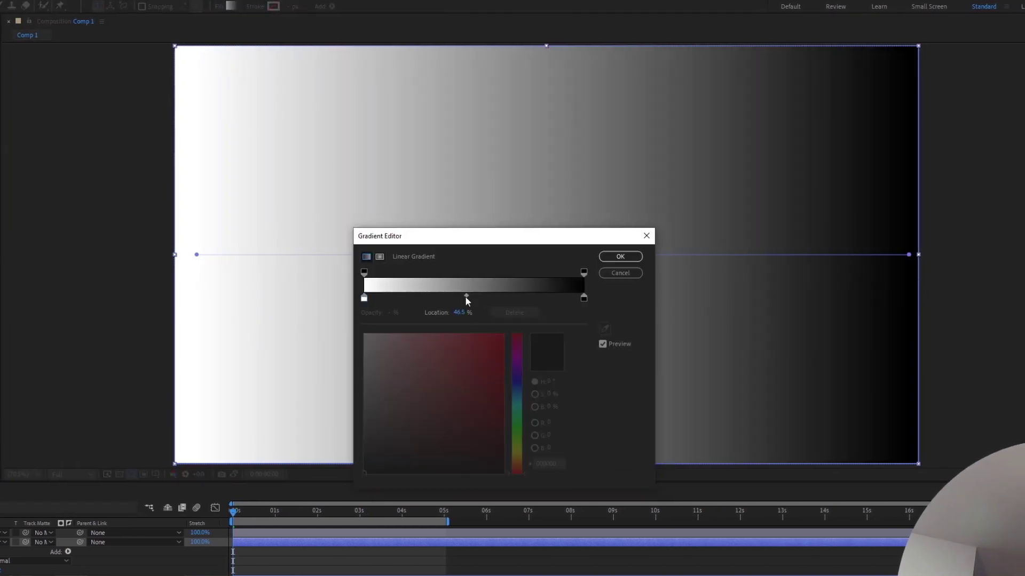
{"action": "left_click_drag", "start_coordinate": [469, 298], "coordinate": [535, 299]}
{"action": "left_click_drag", "start_coordinate": [360, 298], "coordinate": [387, 297]}
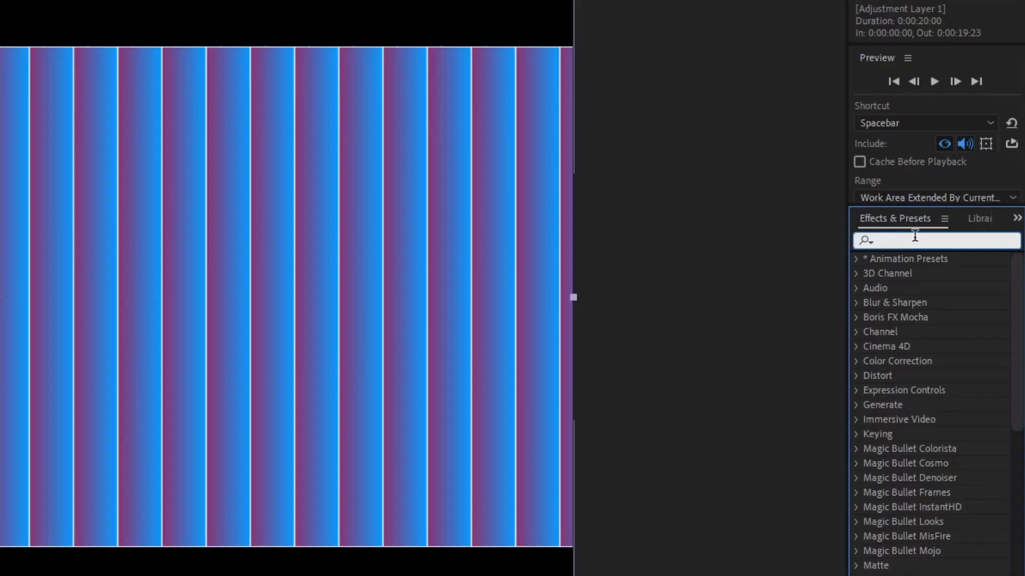
Apply the Time Displacement effect to Adjustment Layer 1 and use the MAP layer as its displacement layer
{"action": "type", "text": "time"}
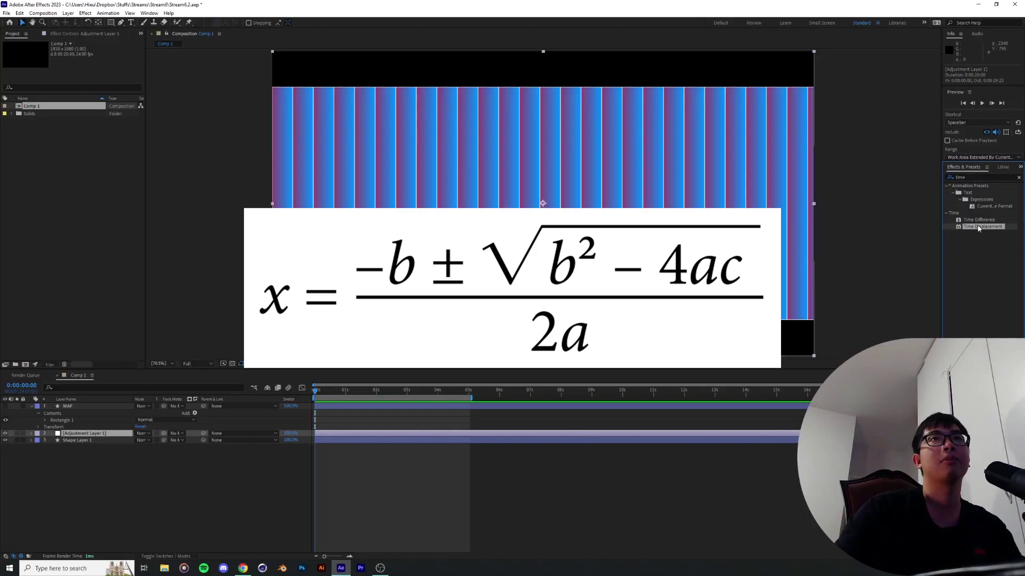
{"action": "left_click_drag", "start_coordinate": [862, 302], "coordinate": [97, 435]}
{"action": "left_click", "coordinate": [93, 56]}
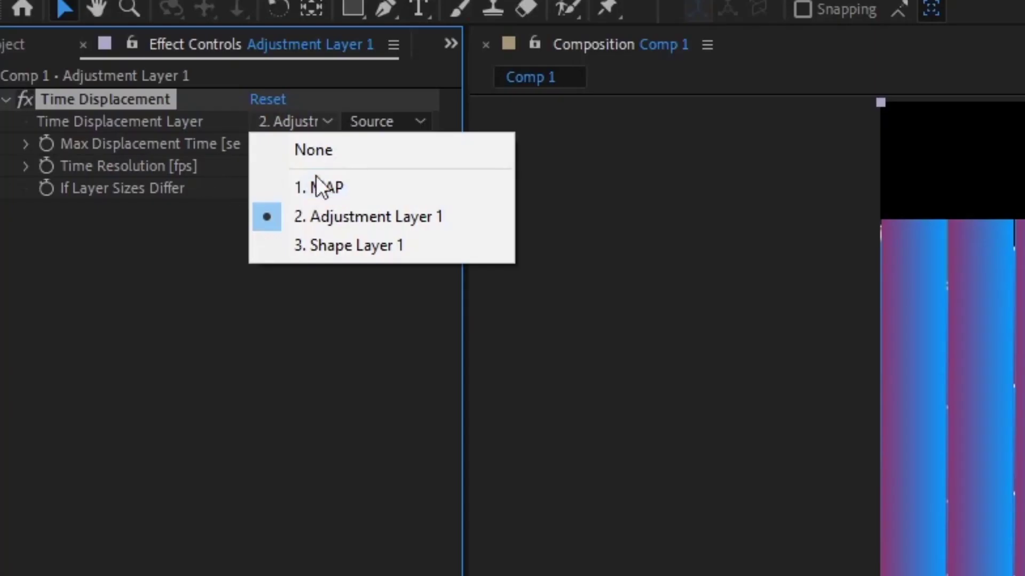
{"action": "left_click", "coordinate": [354, 187]}
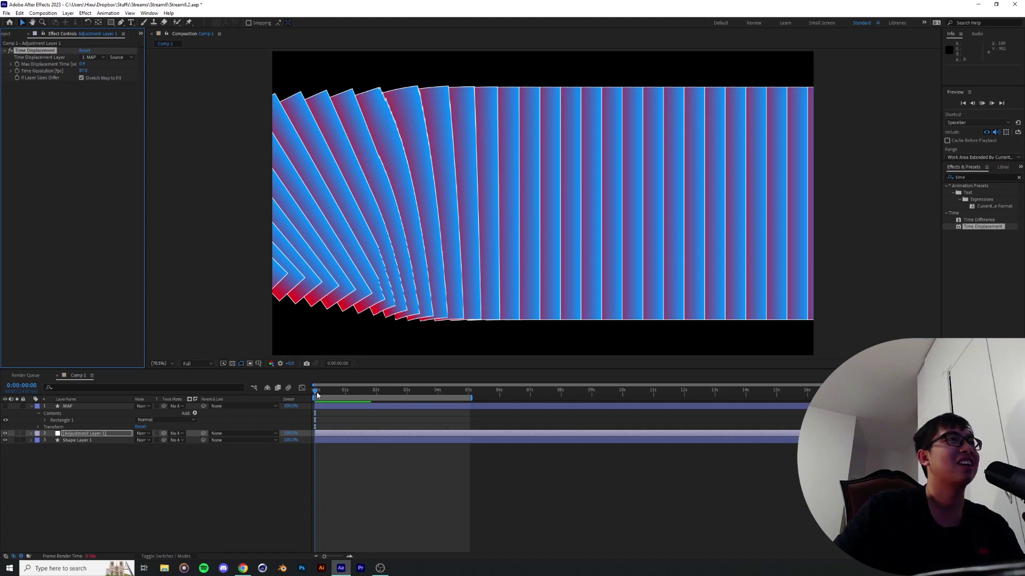
Examine the time-displaced bars animation by playing it repeatedly and scrubbing through the first few seconds
{"action": "key", "text": "space"}
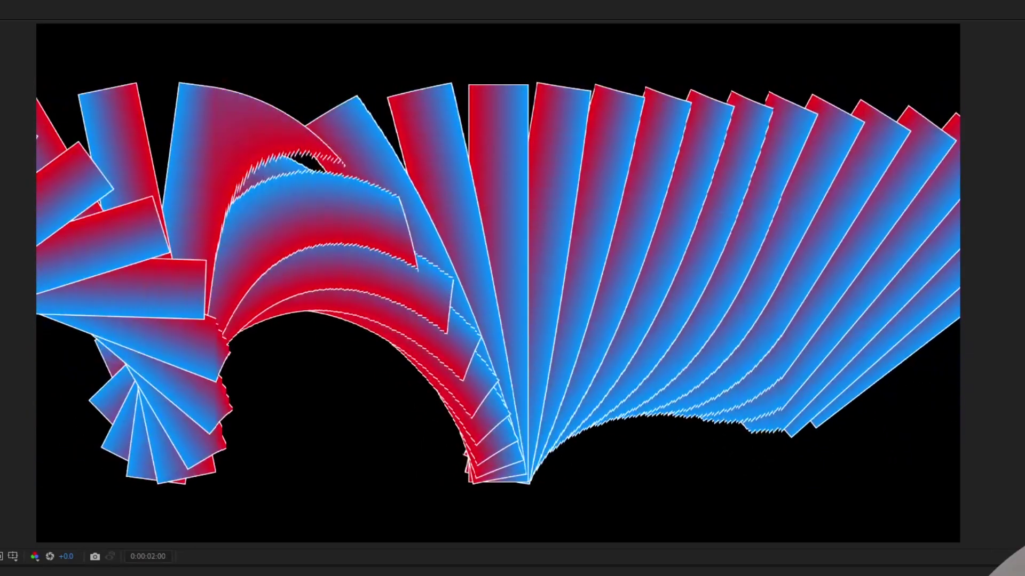
{"action": "key", "text": "space"}
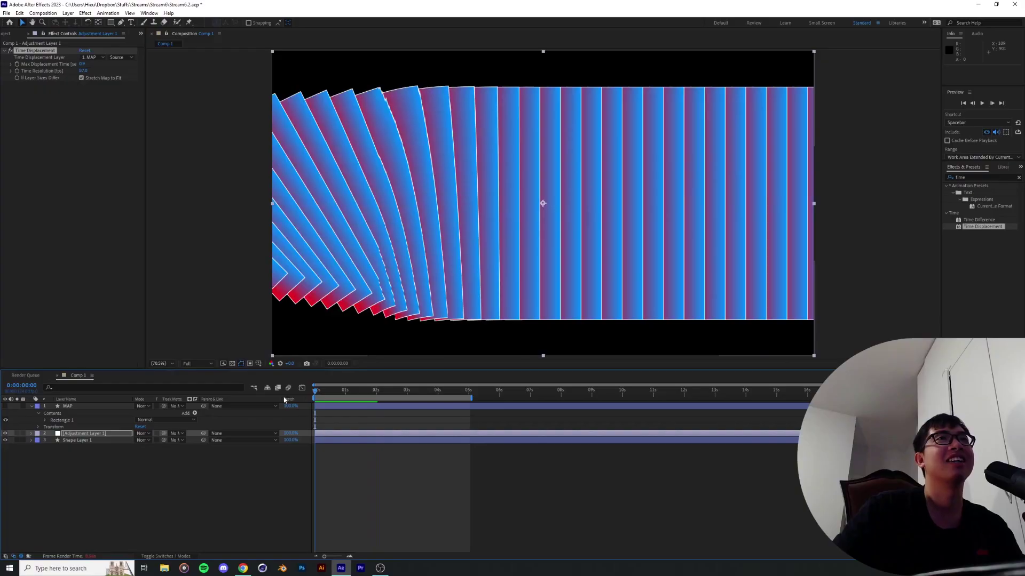
{"action": "key", "text": "space"}
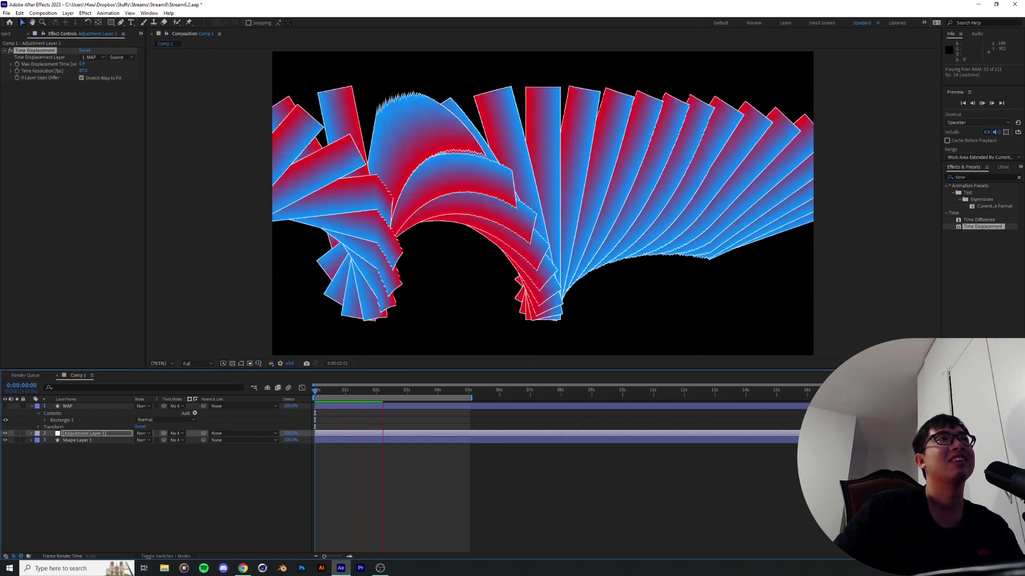
{"action": "key", "text": "space"}
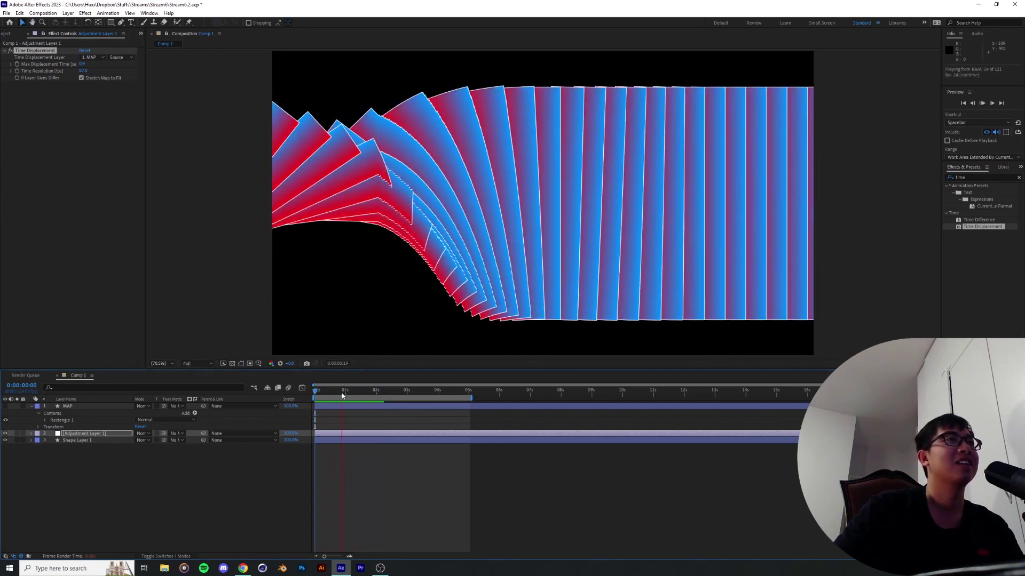
{"action": "key", "text": "space"}
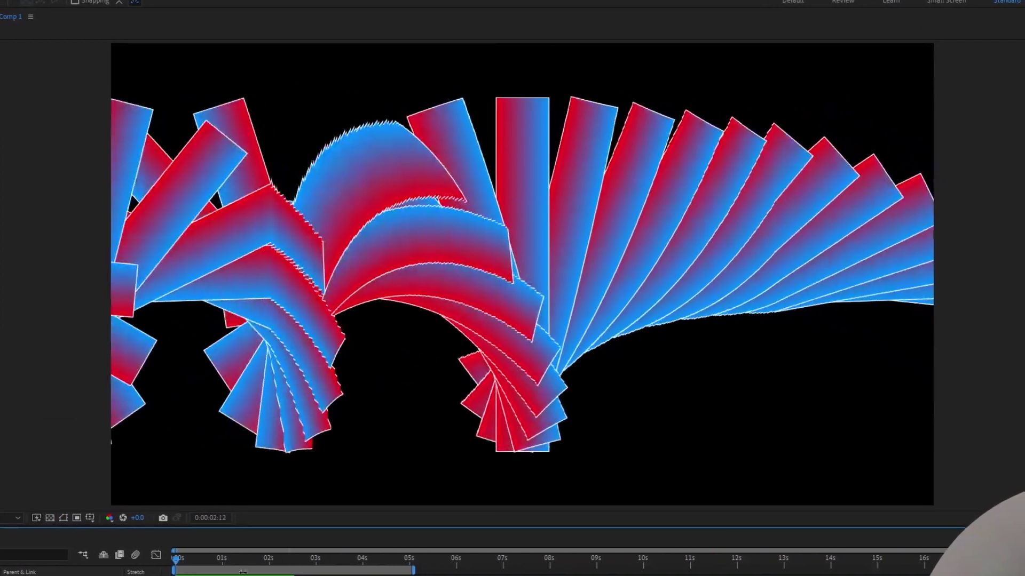
{"action": "mouse_move", "coordinate": [301, 561]}
{"action": "left_mouse_down"}
{"action": "mouse_move", "coordinate": [329, 567]}
{"action": "mouse_move", "coordinate": [307, 567]}
{"action": "left_mouse_up"}
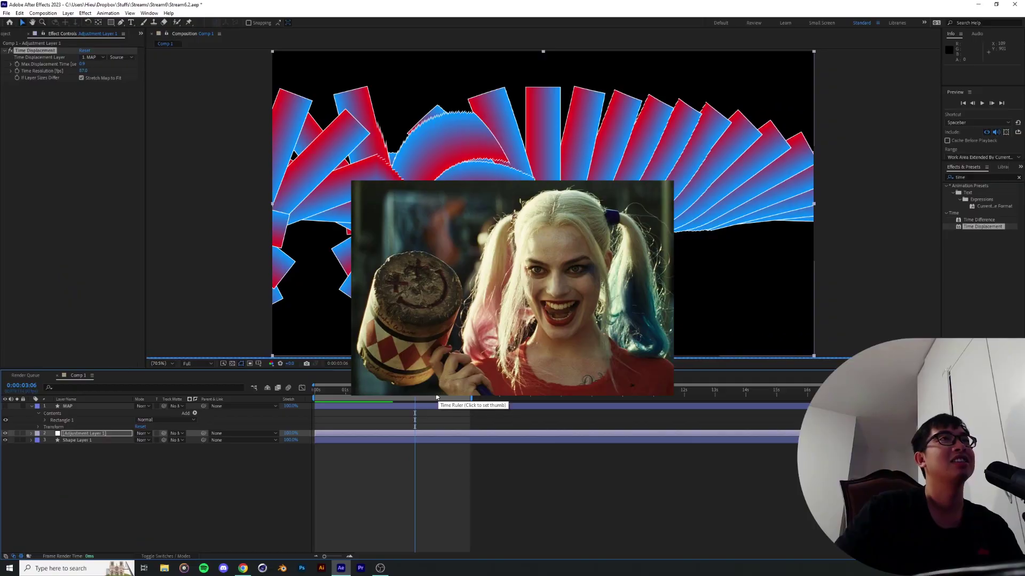
{"action": "left_click_drag", "start_coordinate": [436, 397], "coordinate": [346, 408]}
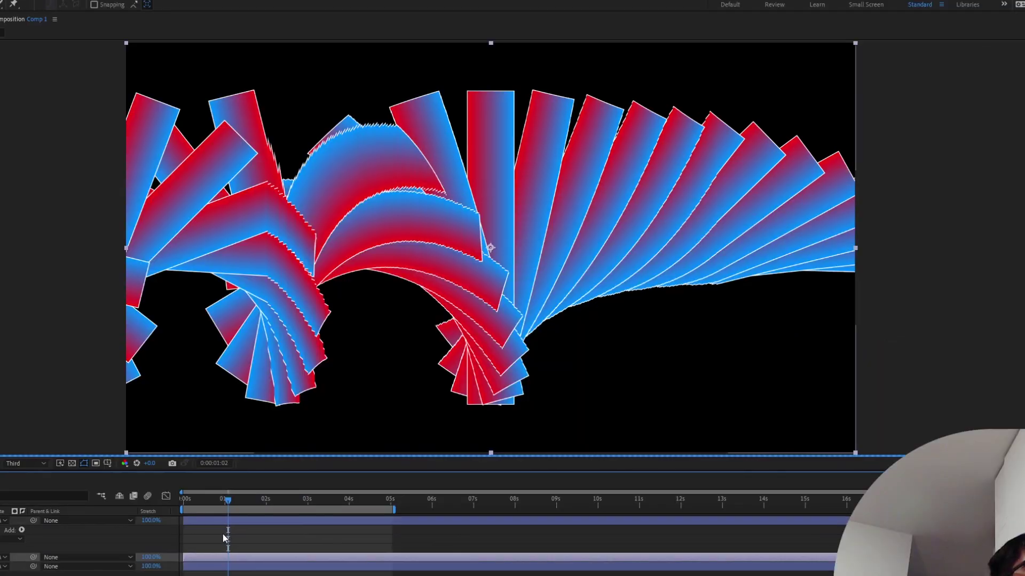
{"action": "key", "text": "space"}
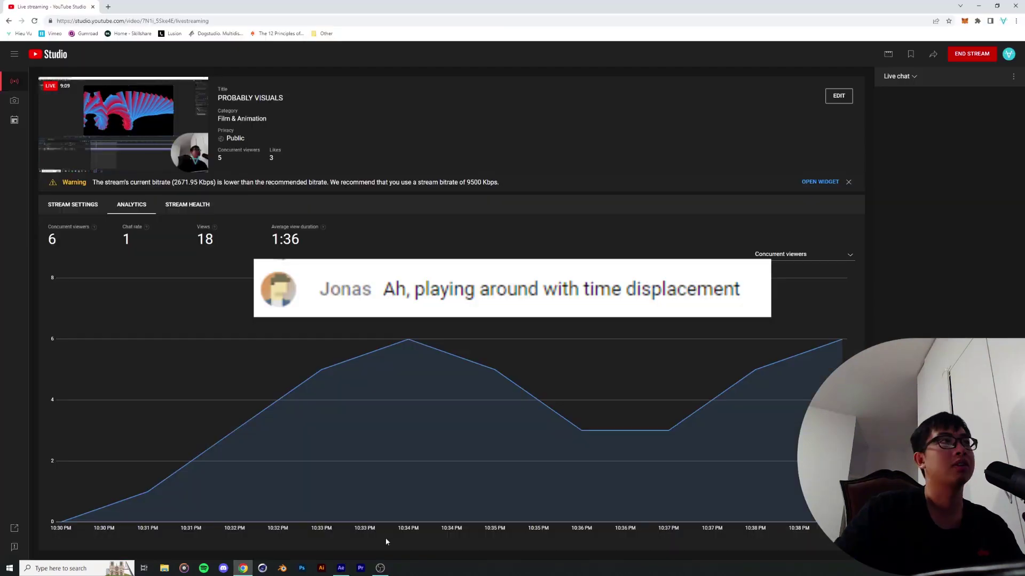
Switch back to After Effects and examine the displaced bars by playing the animation and scrubbing back toward its start
{"action": "left_click", "coordinate": [340, 568]}
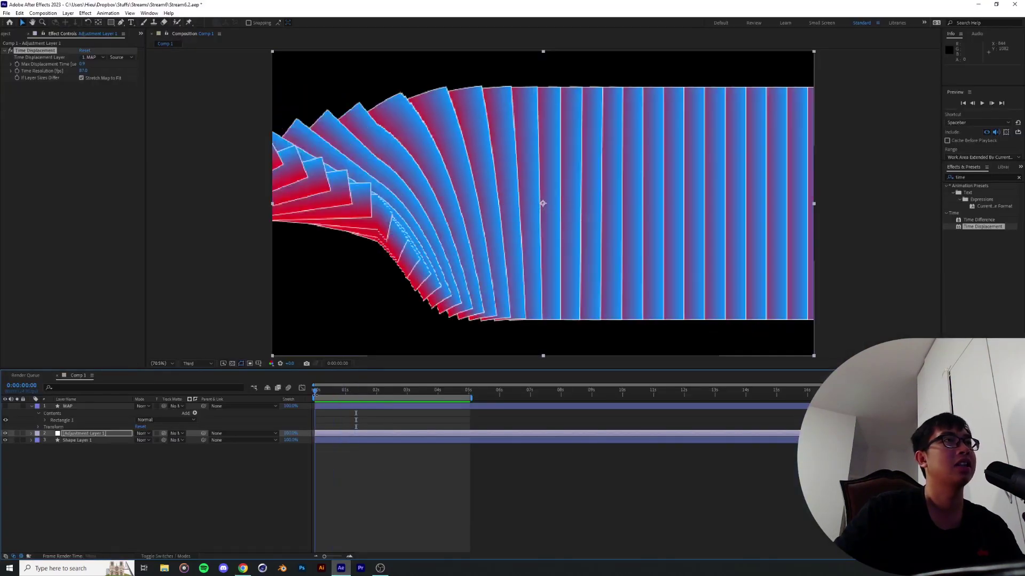
{"action": "key", "text": "space"}
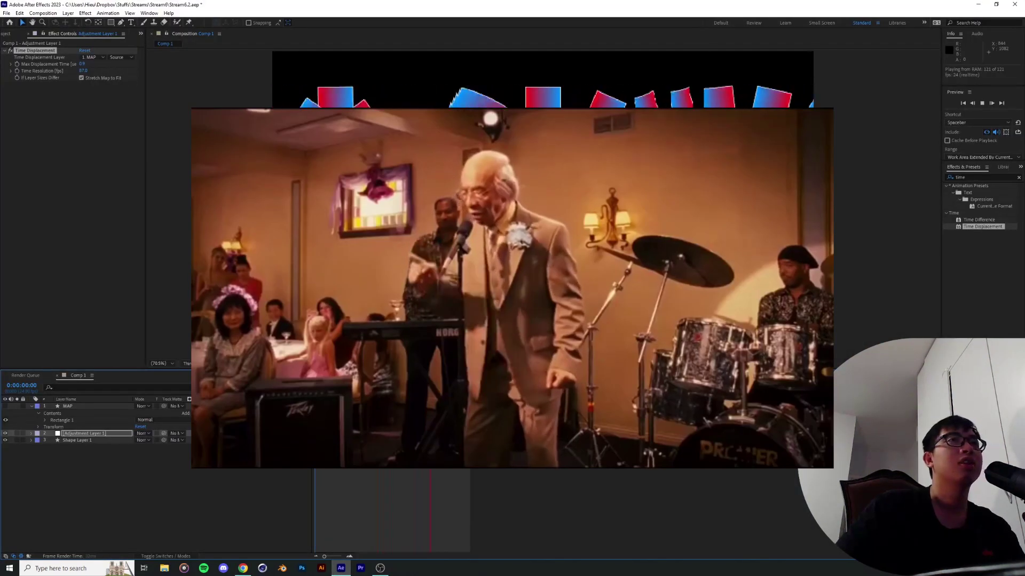
{"action": "key", "text": "space"}
{"action": "left_click_drag", "start_coordinate": [439, 392], "coordinate": [349, 393]}
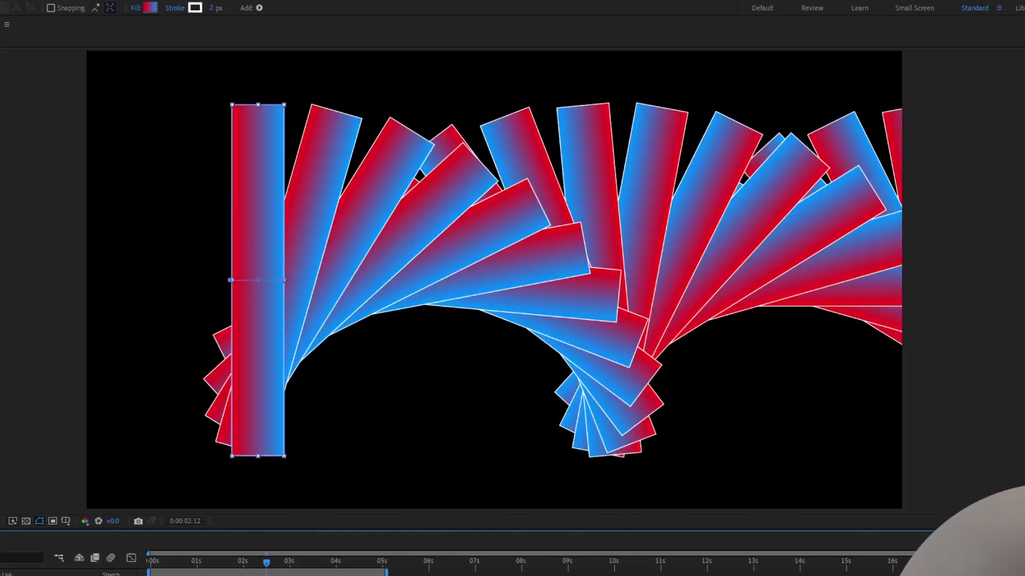
Shift Rectangle 1's horizontal position so the first bar sits outside the composition's left edge, and preview the result
{"action": "left_click_drag", "start_coordinate": [141, 515], "coordinate": [0, 516]}
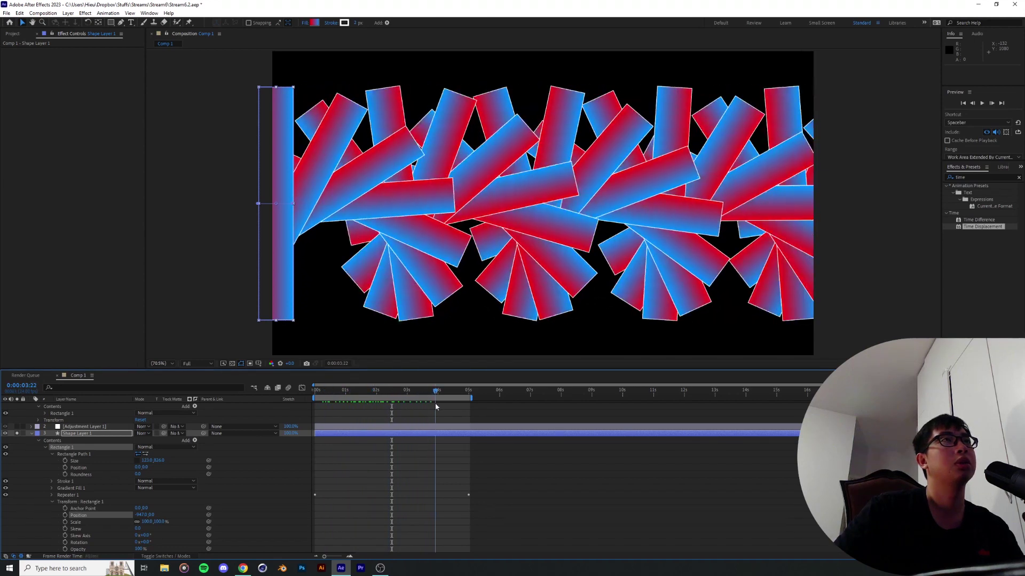
{"action": "key", "text": "space"}
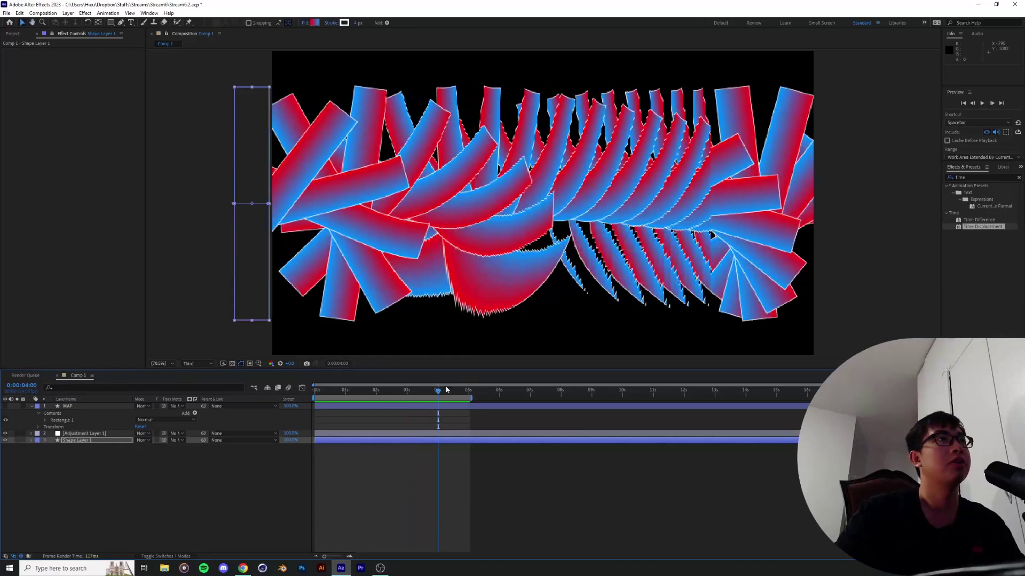
{"action": "left_click_drag", "start_coordinate": [428, 395], "coordinate": [429, 395]}
Select Adjustment Layer 1 and examine its Time Displacement result by playing and scrubbing the first two seconds
{"action": "left_click", "coordinate": [57, 433]}
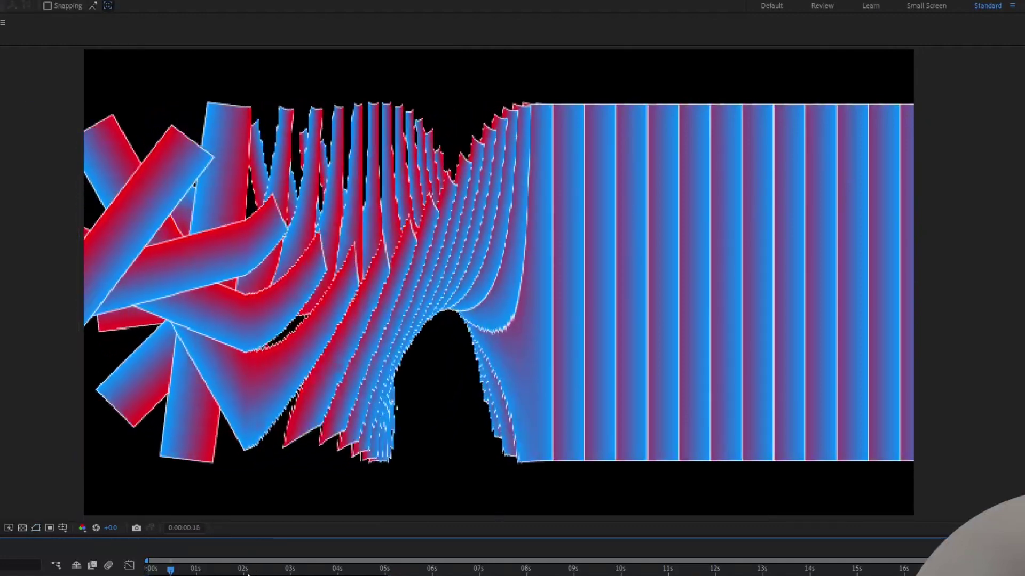
{"action": "key", "text": "space"}
{"action": "left_click_drag", "start_coordinate": [243, 570], "coordinate": [200, 570]}
{"action": "key", "text": "space"}
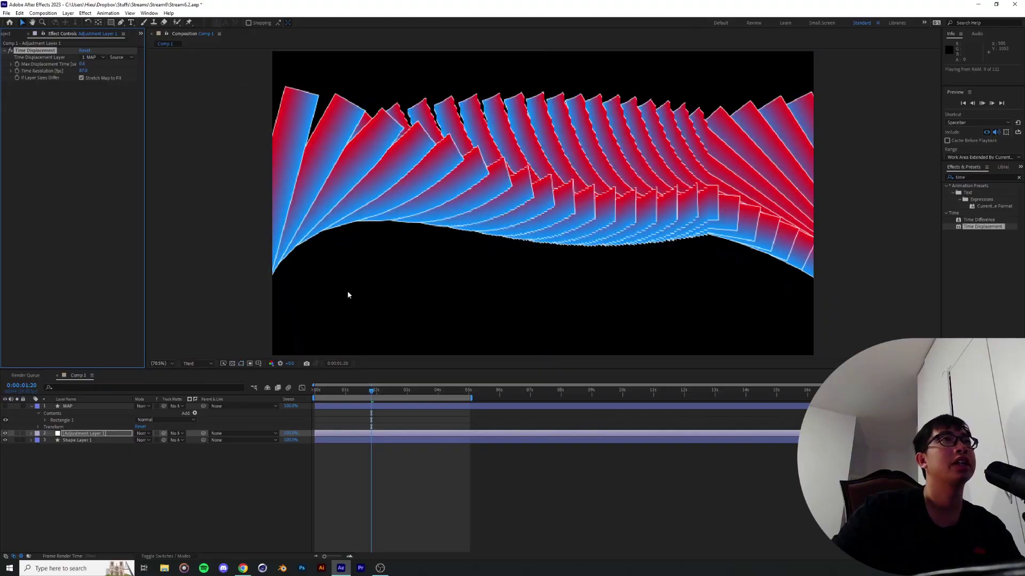
{"action": "key", "text": "space"}
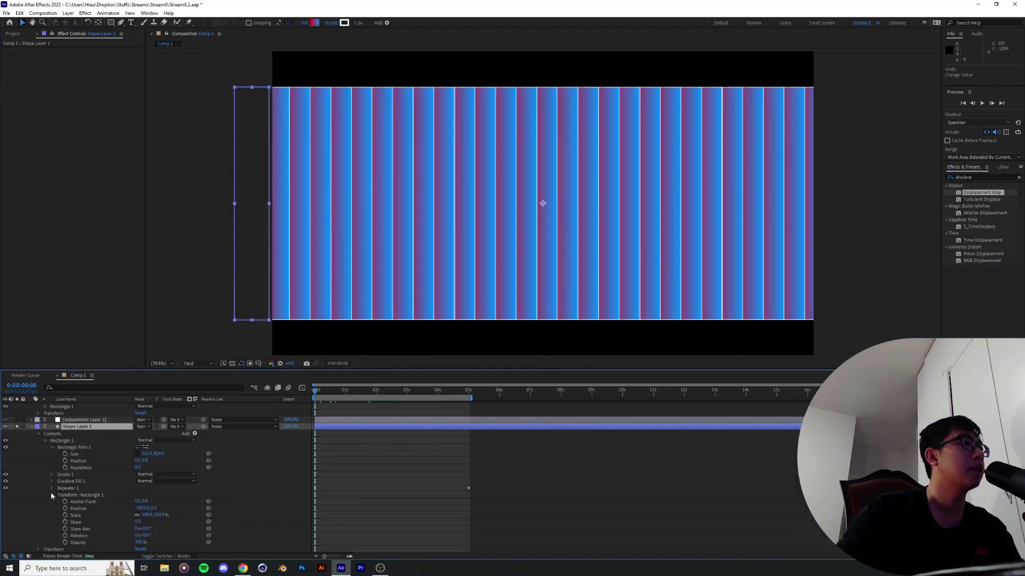
Reduce the horizontal position spacing in Repeater 1's transform and greatly increase its number of copies
{"action": "left_click", "coordinate": [51, 491]}
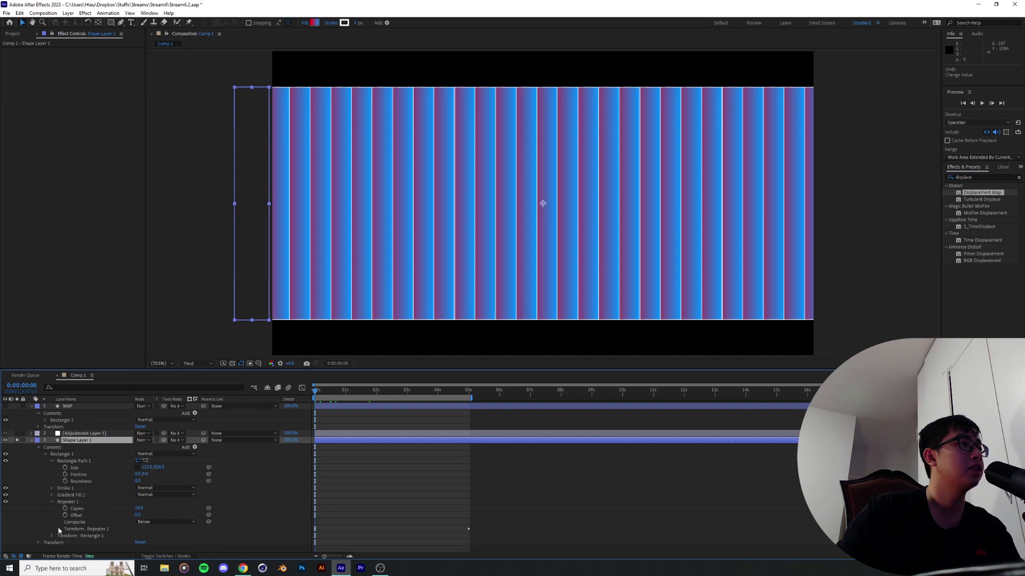
{"action": "left_click", "coordinate": [59, 529]}
{"action": "scroll", "coordinate": [80, 521], "scroll_direction": "down", "scroll_amount": 2}
{"action": "left_click_drag", "start_coordinate": [137, 508], "coordinate": [77, 514]}
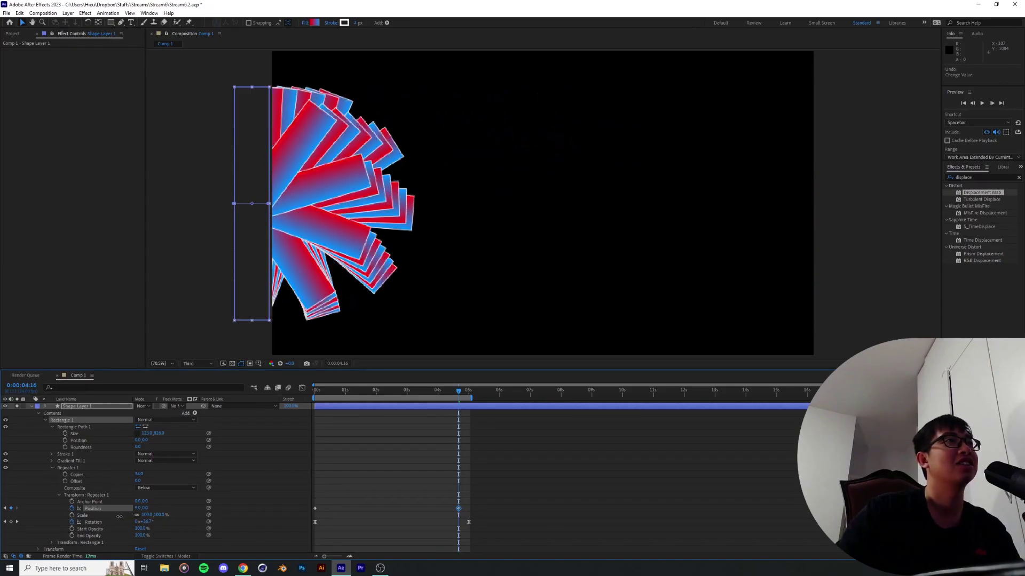
{"action": "left_click_drag", "start_coordinate": [144, 474], "coordinate": [347, 474]}
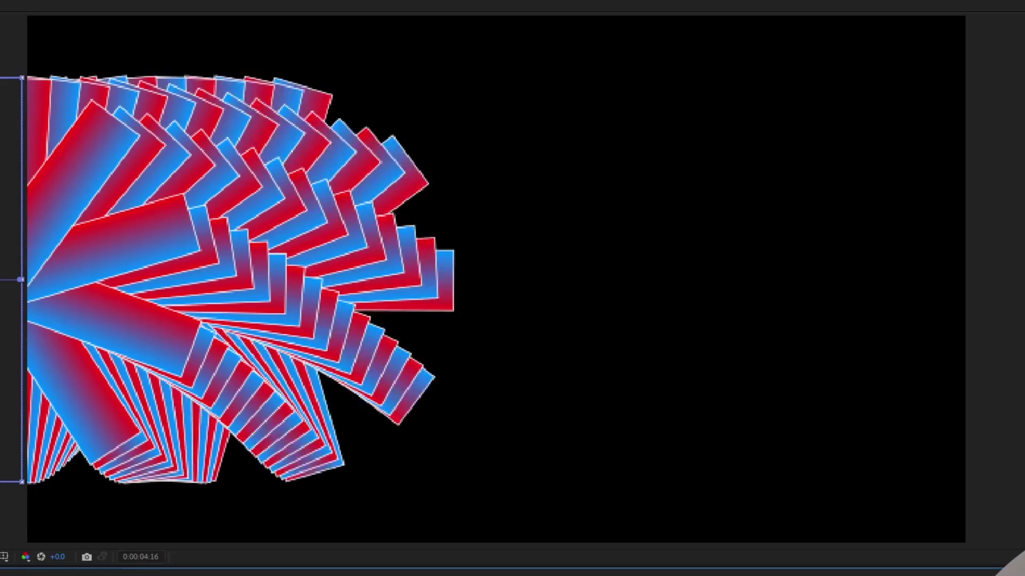
{"action": "left_click_drag", "start_coordinate": [457, 395], "coordinate": [438, 394]}
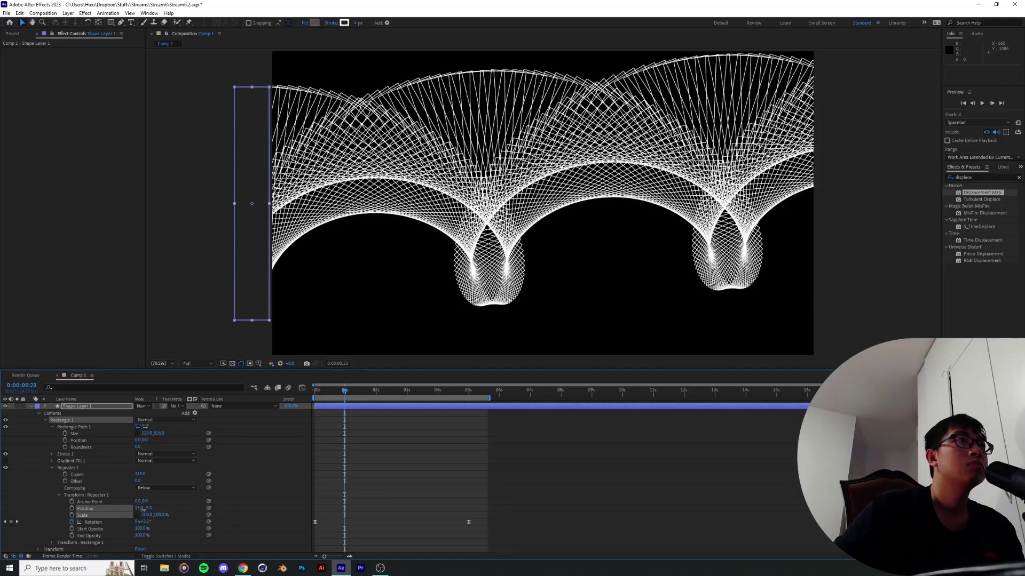
Set Repeater 1's transform scale to 100, 94% and preview the tapering outlines from the first half second
{"action": "left_click_drag", "start_coordinate": [142, 515], "coordinate": [150, 516]}
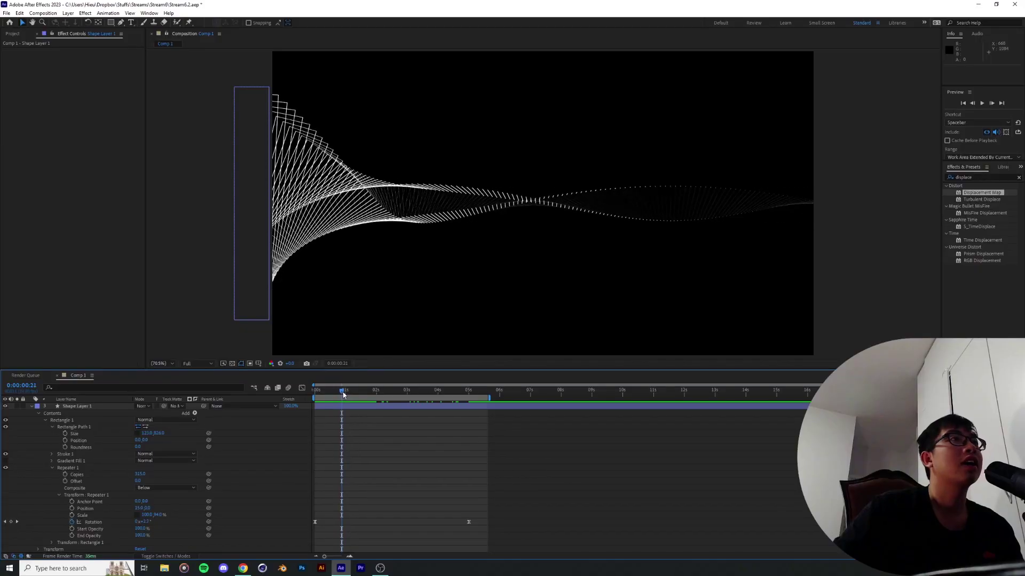
{"action": "left_click", "coordinate": [331, 391]}
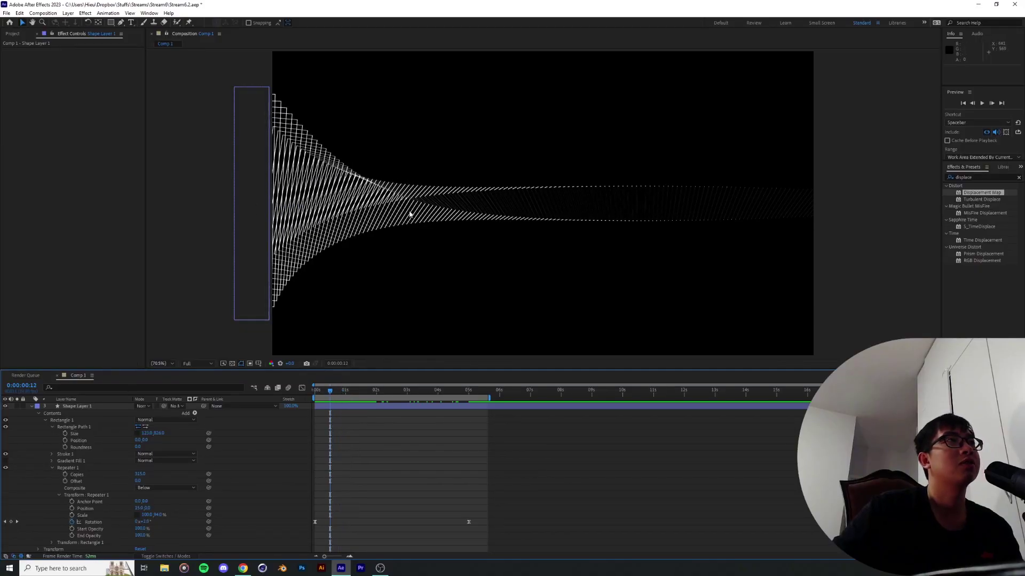
{"action": "key", "text": "space"}
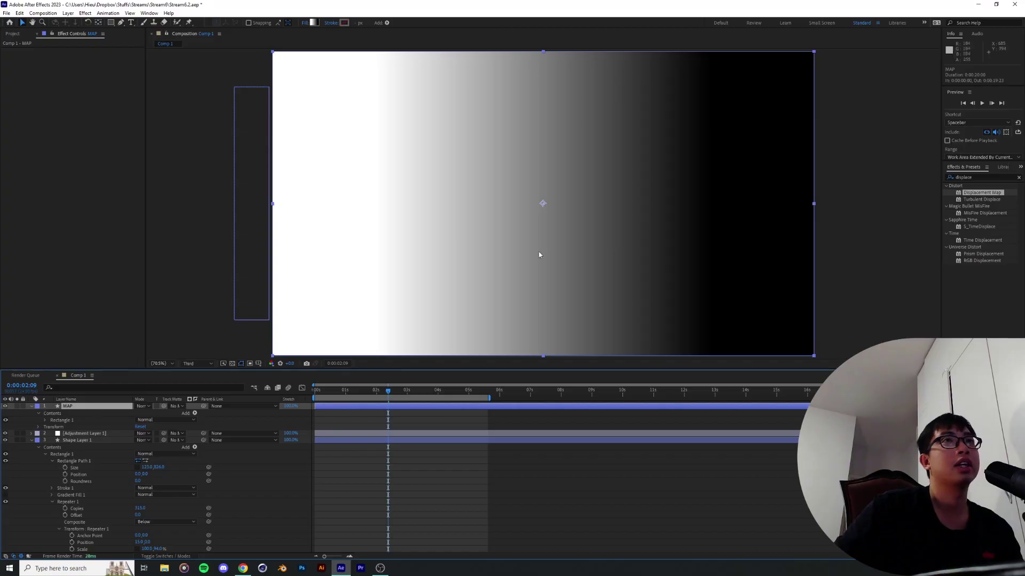
Move the black stop of the MAP layer's fill gradient to location 100% and preview the animation
{"action": "left_click", "coordinate": [313, 23]}
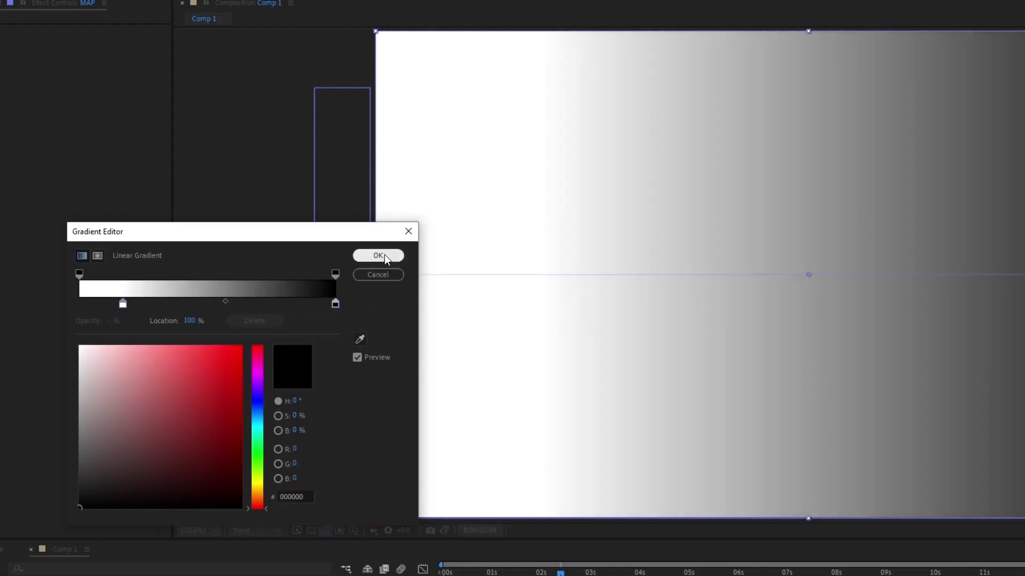
{"action": "left_click", "coordinate": [378, 255]}
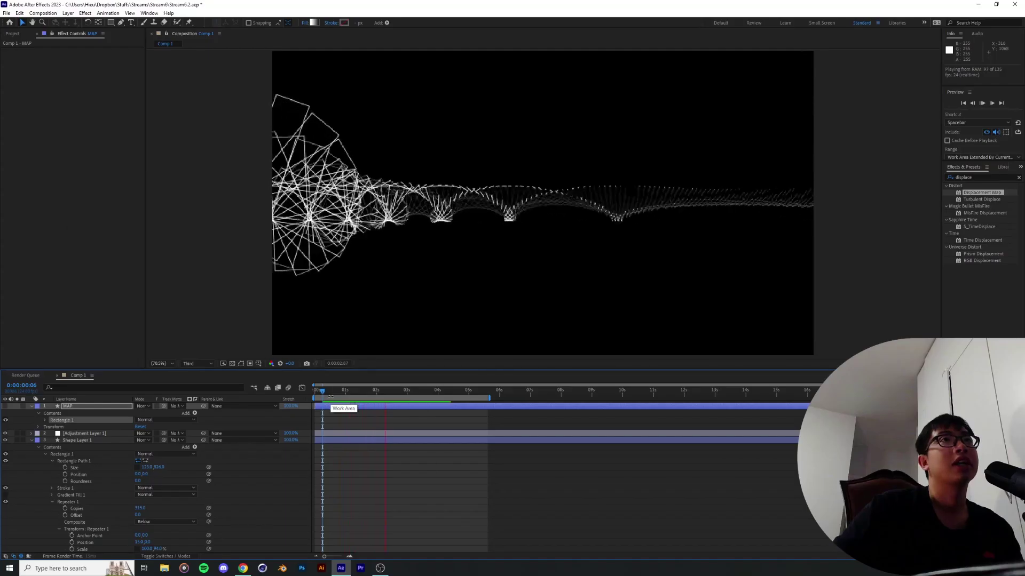
{"action": "key", "text": "space"}
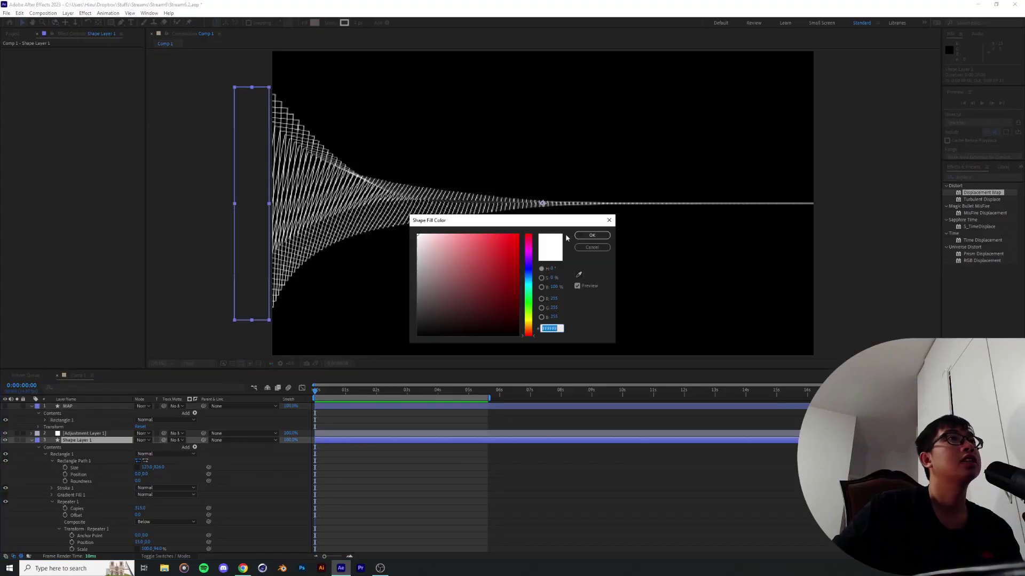
Give the Shape Layer 1 rectangle a radial gradient fill and play the animation
{"action": "left_click", "coordinate": [586, 236]}
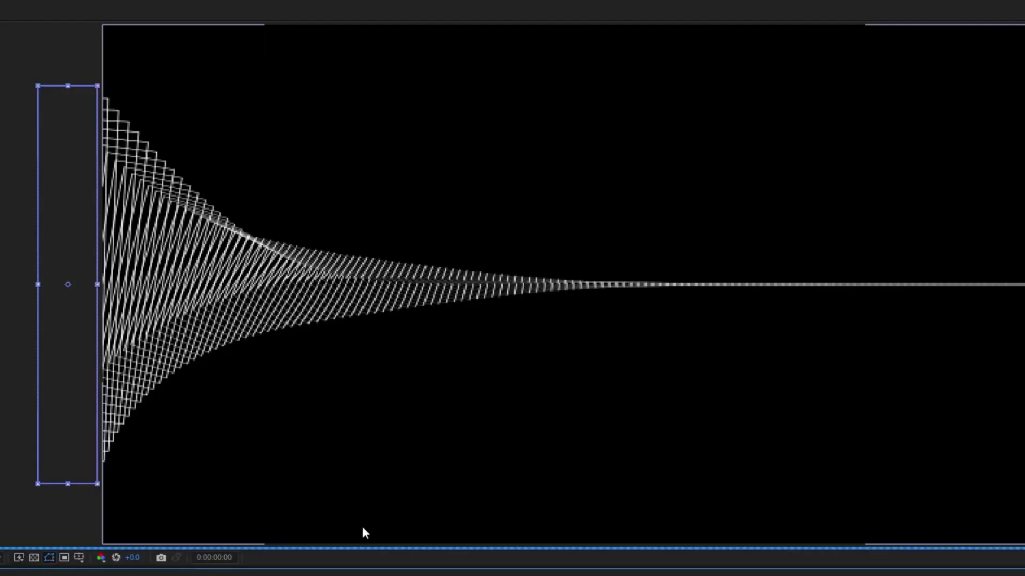
{"action": "left_click", "coordinate": [445, 382]}
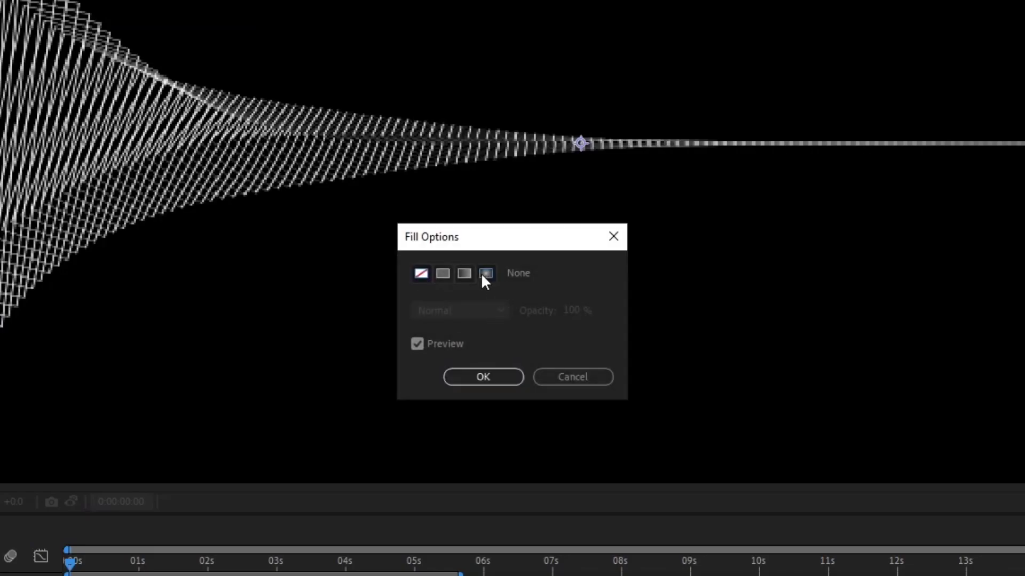
{"action": "left_click", "coordinate": [472, 379]}
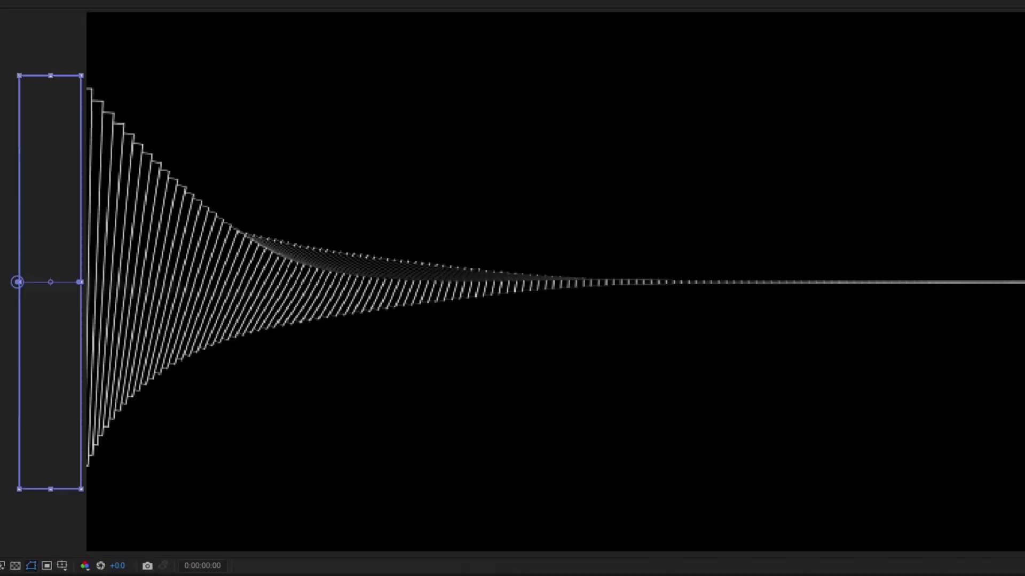
{"action": "key", "text": "space"}
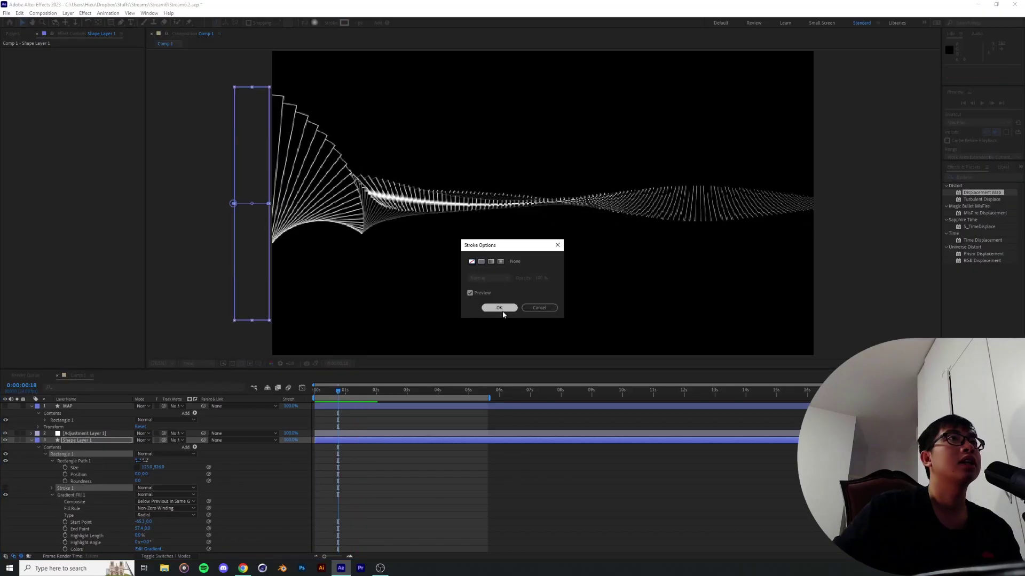
Try the Shape Layer 1 rectangle with its stroke set to None and play the animation from the start
{"action": "left_click", "coordinate": [502, 311]}
{"action": "left_click_drag", "start_coordinate": [336, 392], "coordinate": [314, 391]}
{"action": "key", "text": "space"}
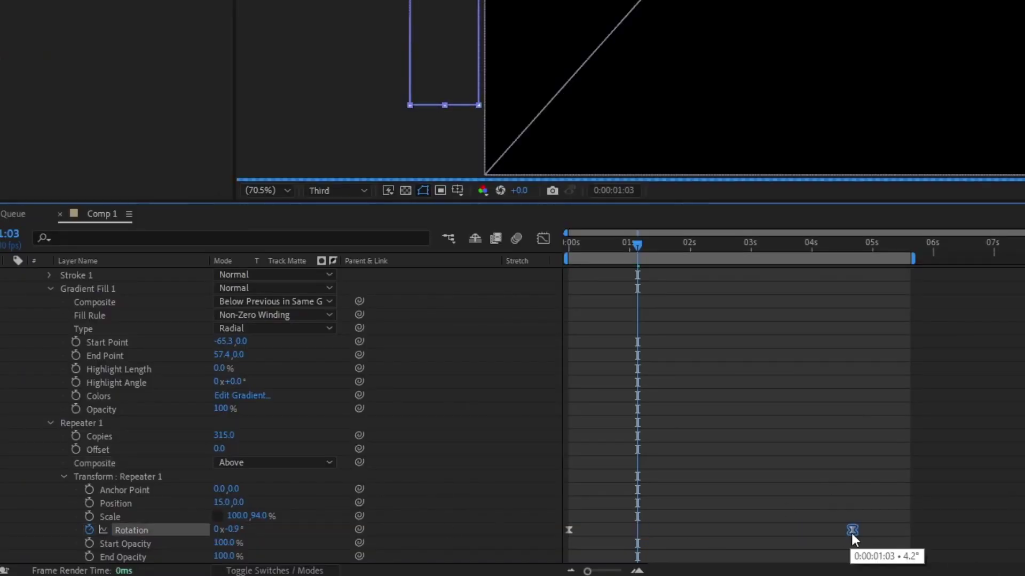
Ease Repeater 1's rotation keyframes with a speed curve peaking before the two-second mark, and preview the motion
{"action": "left_click", "coordinate": [543, 239]}
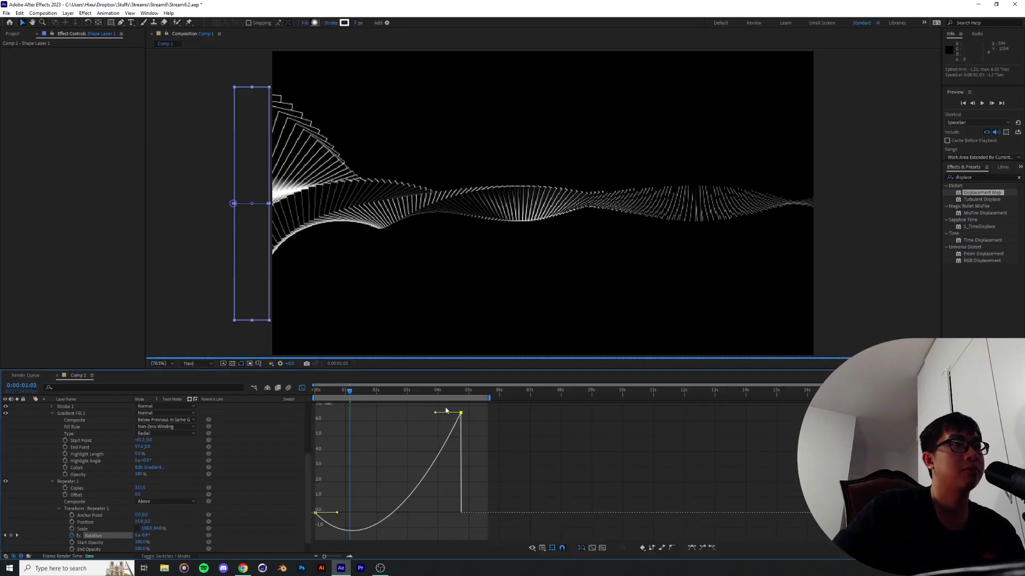
{"action": "key", "text": "F9"}
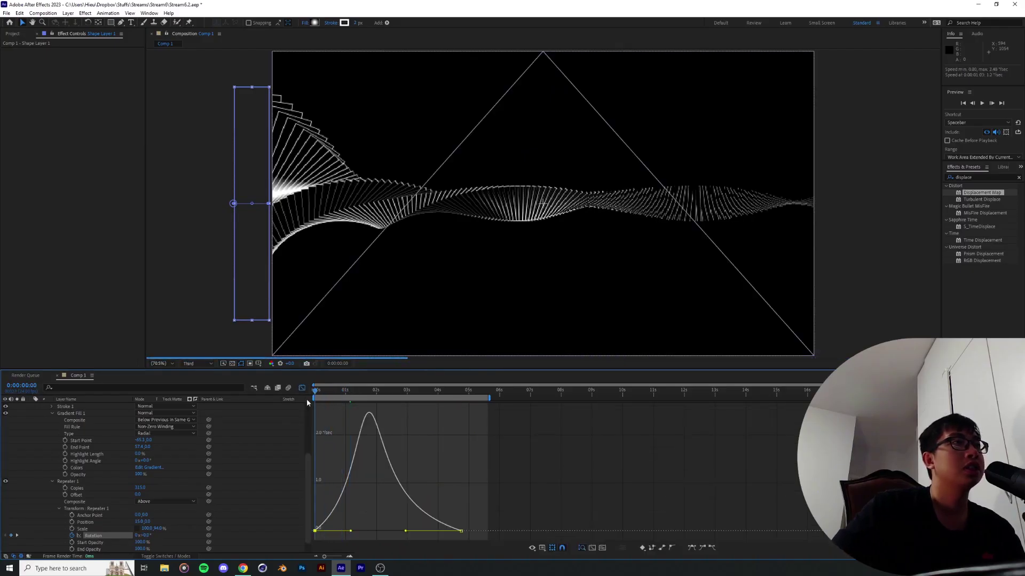
{"action": "key", "text": "space"}
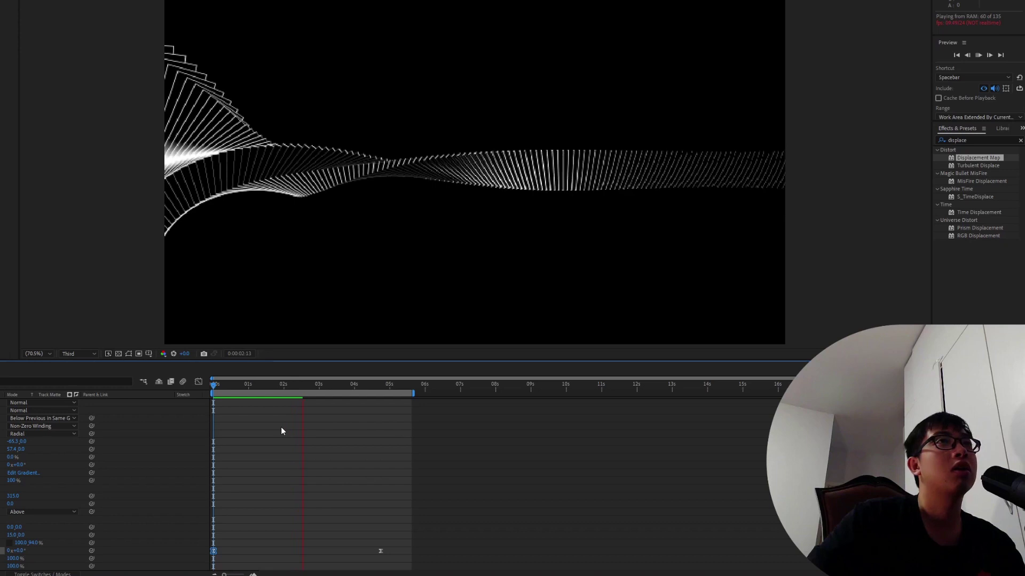
Try a vertical offset in Repeater 1's position at 0:00:01:23 and undo the value change
{"action": "left_click", "coordinate": [281, 384]}
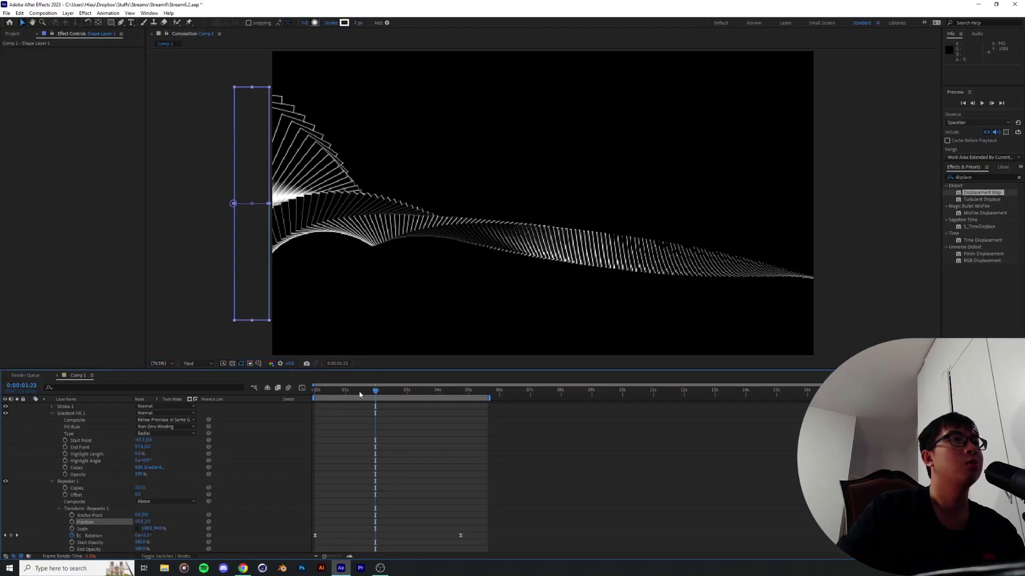
{"action": "key", "text": "ctrl+z"}
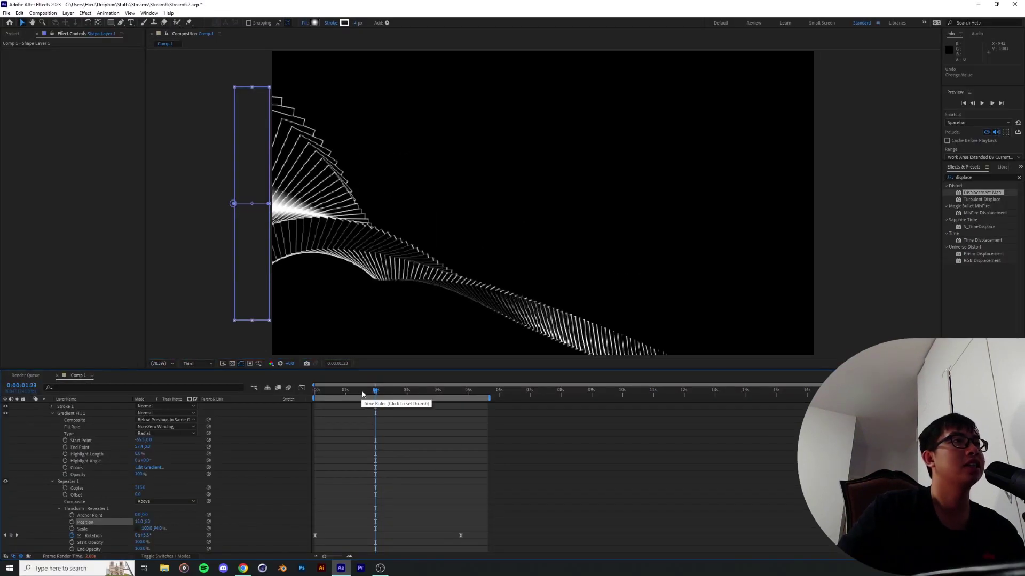
{"action": "key", "text": "space"}
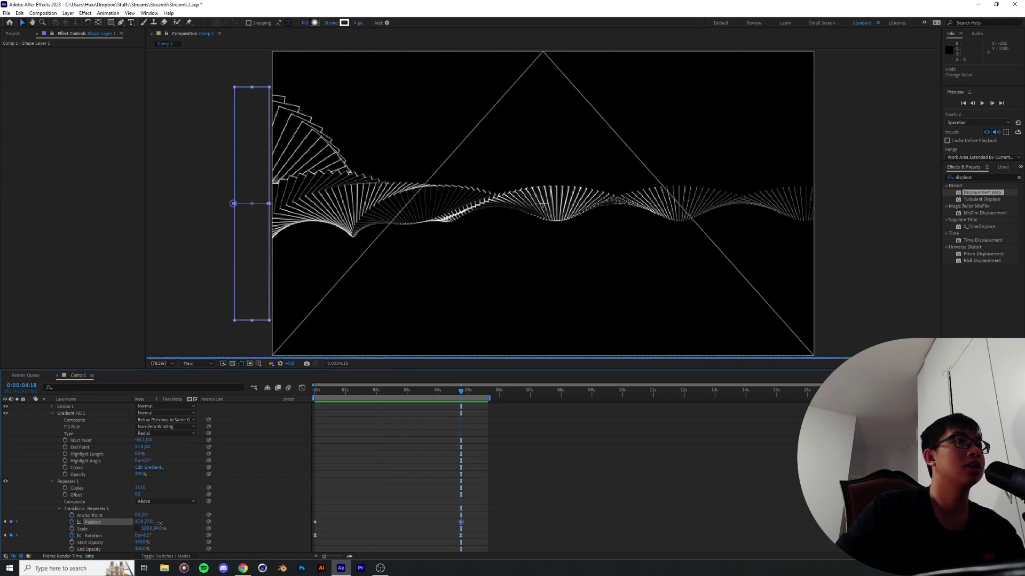
Animate Repeater 1's vertical position to a negative offset using two keyframes within the first two seconds, and preview the timing
{"action": "left_click_drag", "start_coordinate": [160, 524], "coordinate": [150, 525]}
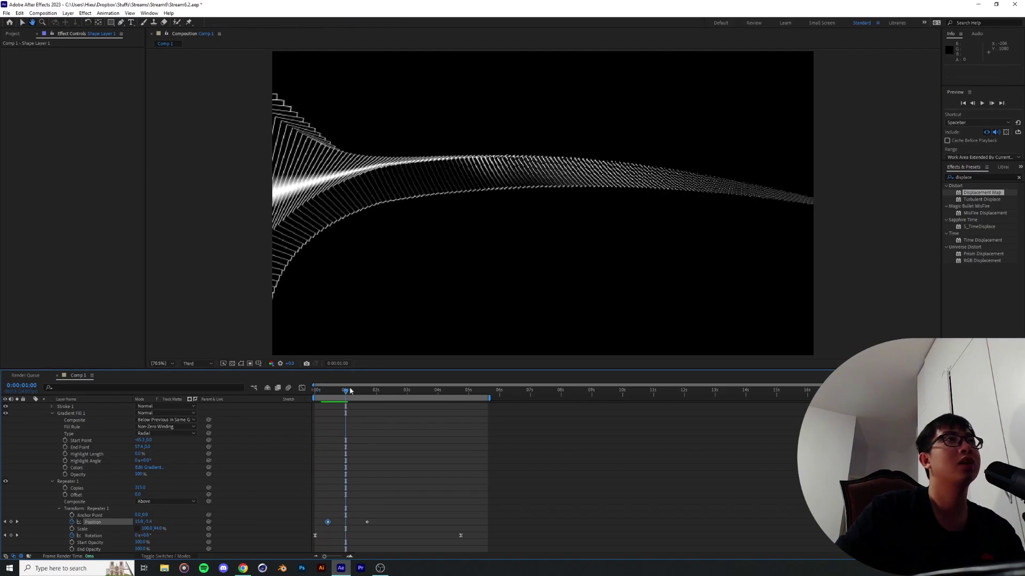
{"action": "key", "text": "space"}
{"action": "key", "text": "space"}
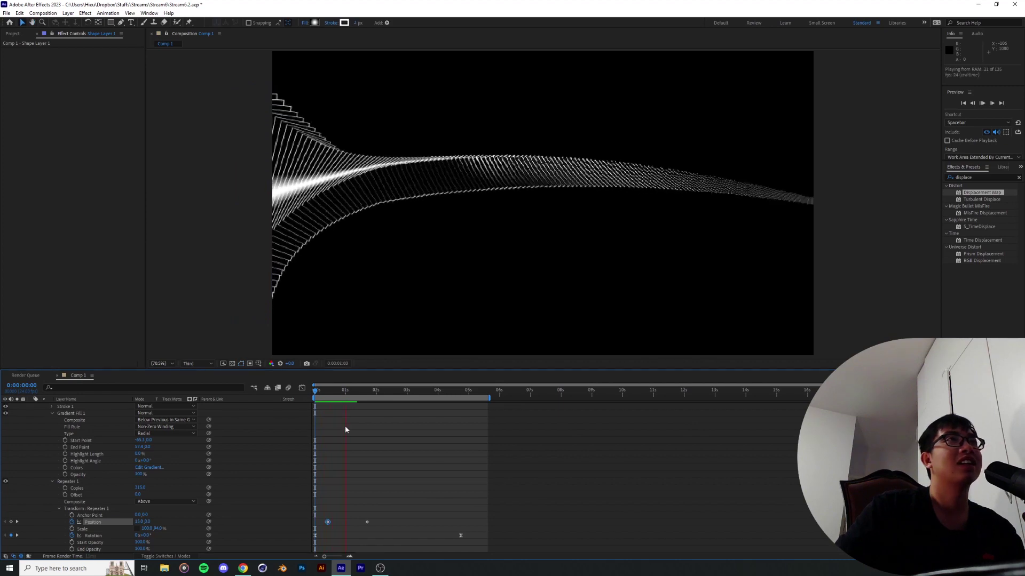
{"action": "key", "text": "space"}
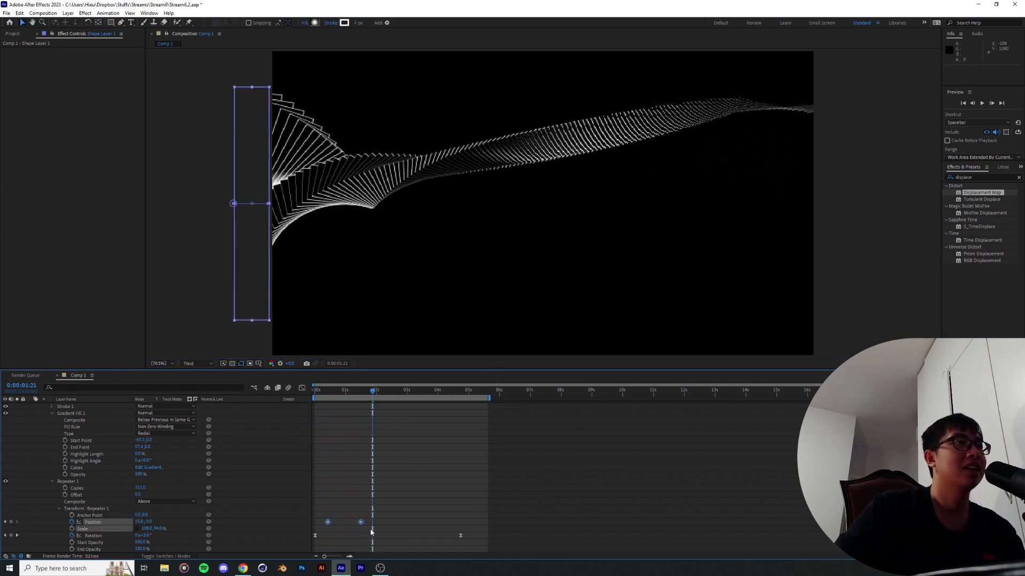
{"action": "key", "text": "space"}
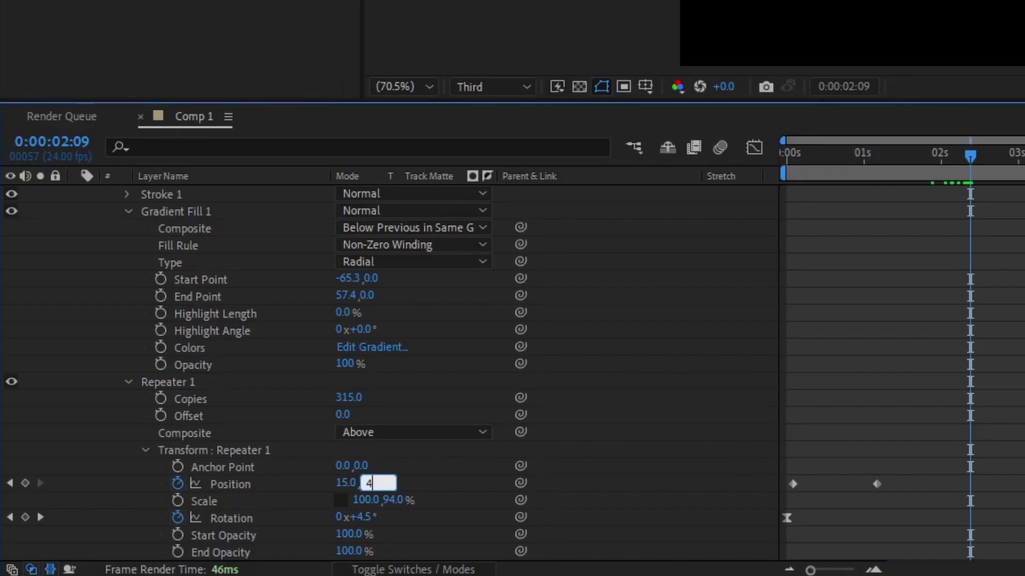
Set Repeater 1's vertical position to 4 at 0:00:02:09 and play the resulting wave motion
{"action": "key", "text": "Return"}
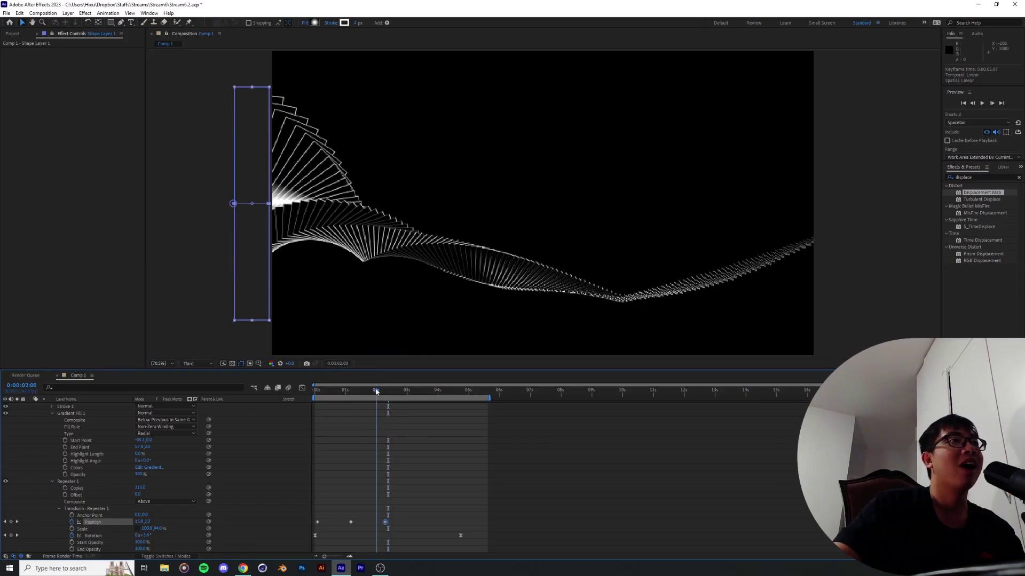
{"action": "key", "text": "space"}
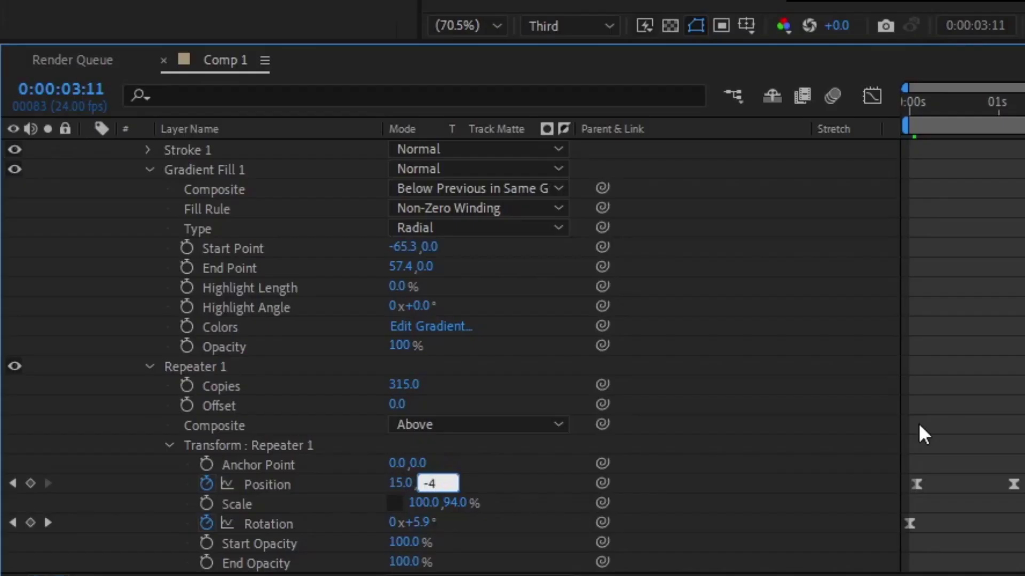
Set Repeater 1's vertical position to -4 at 0:00:03:11 and to 4 at 0:00:04:18
{"action": "key", "text": "Return"}
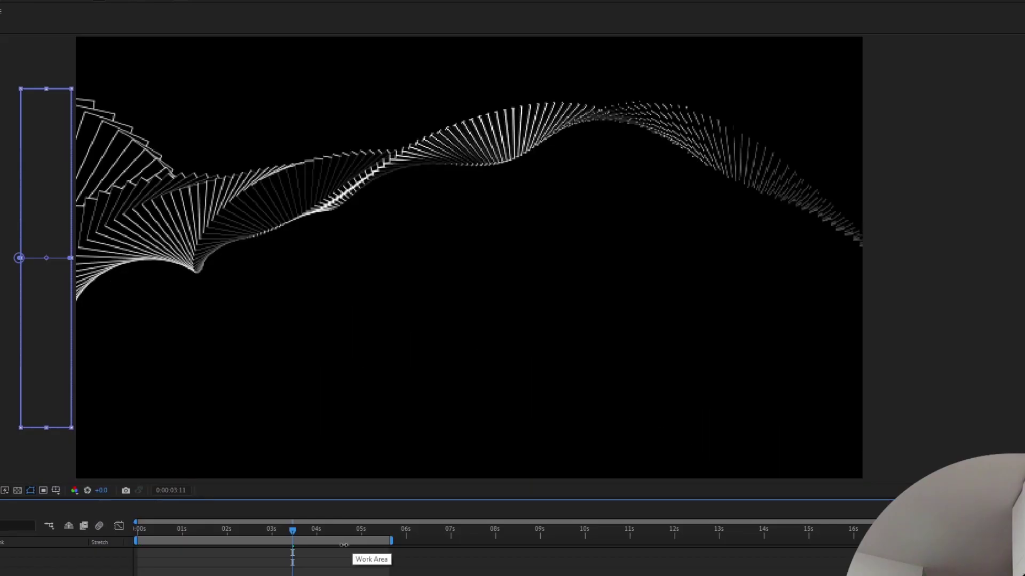
{"action": "left_click", "coordinate": [349, 533]}
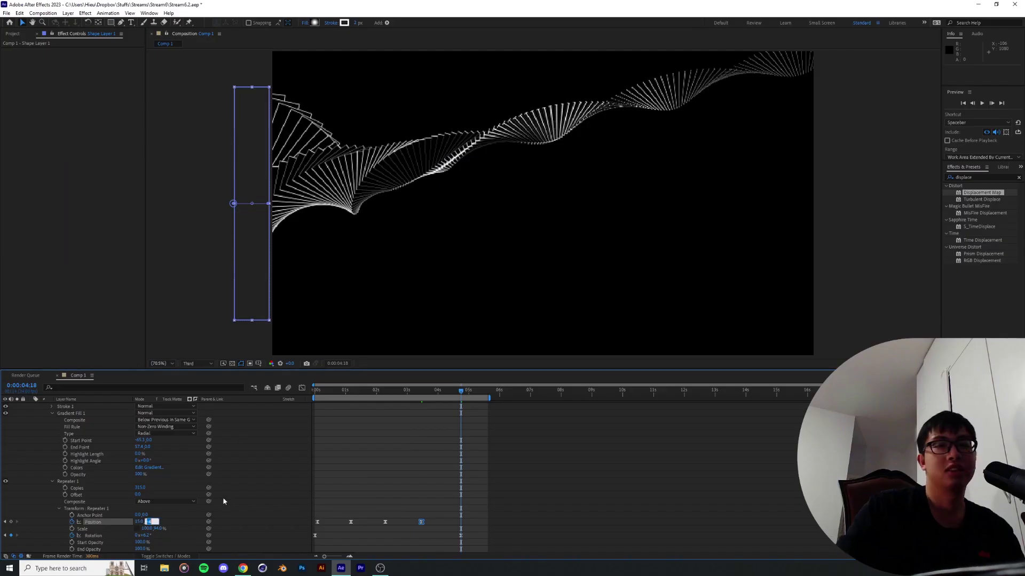
{"action": "type", "text": "4:18"}
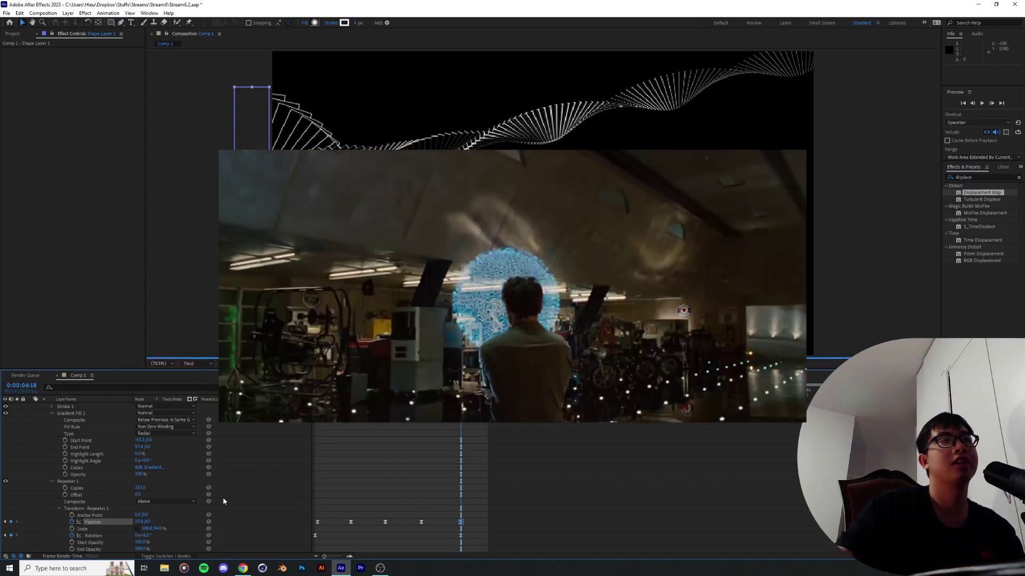
{"action": "key", "text": "Return"}
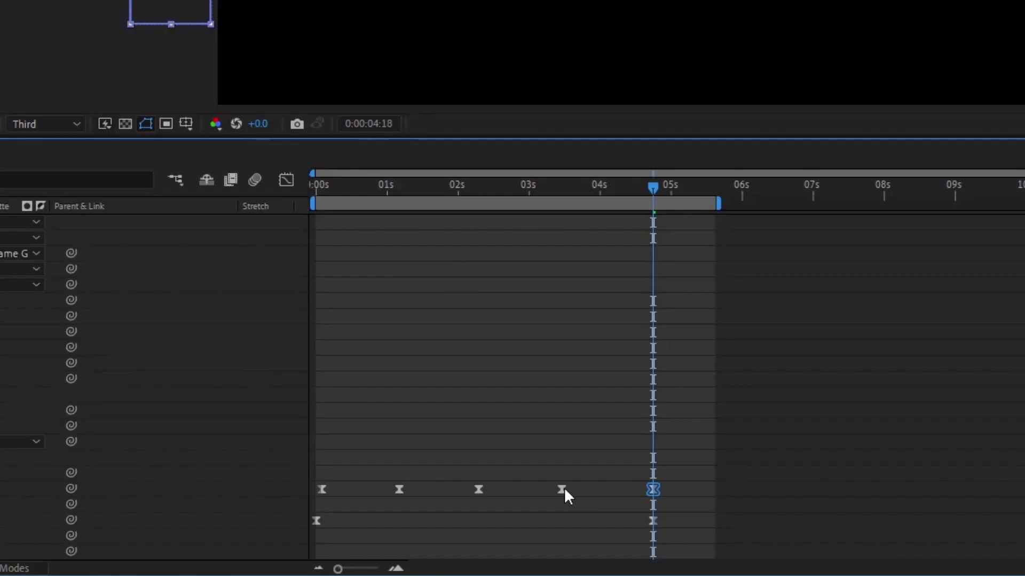
Shift the third and fourth position keyframes of Repeater 1 slightly later and play the wave
{"action": "left_click_drag", "start_coordinate": [564, 488], "coordinate": [575, 490]}
{"action": "left_click_drag", "start_coordinate": [478, 491], "coordinate": [481, 491]}
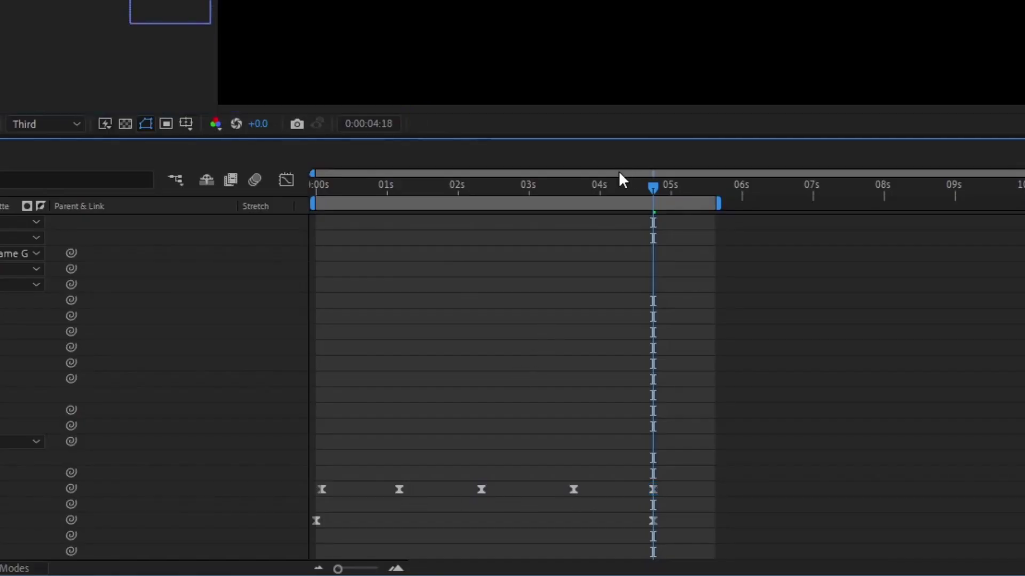
{"action": "key", "text": "space"}
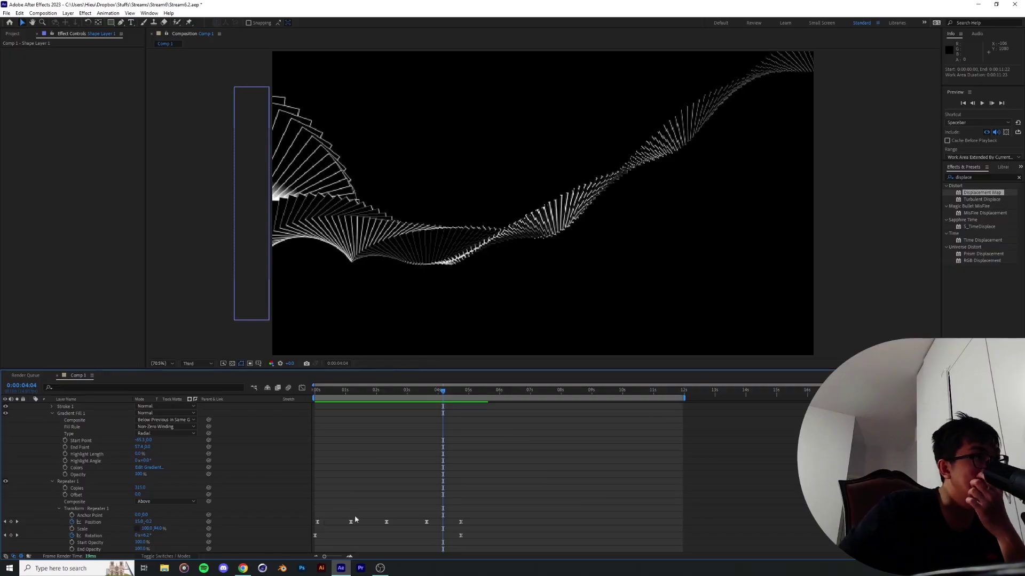
Repeat Repeater 1's last four position keyframes to just past fourteen seconds and extend the work area to 0:00:14:07
{"action": "left_click_drag", "start_coordinate": [338, 514], "coordinate": [479, 524]}
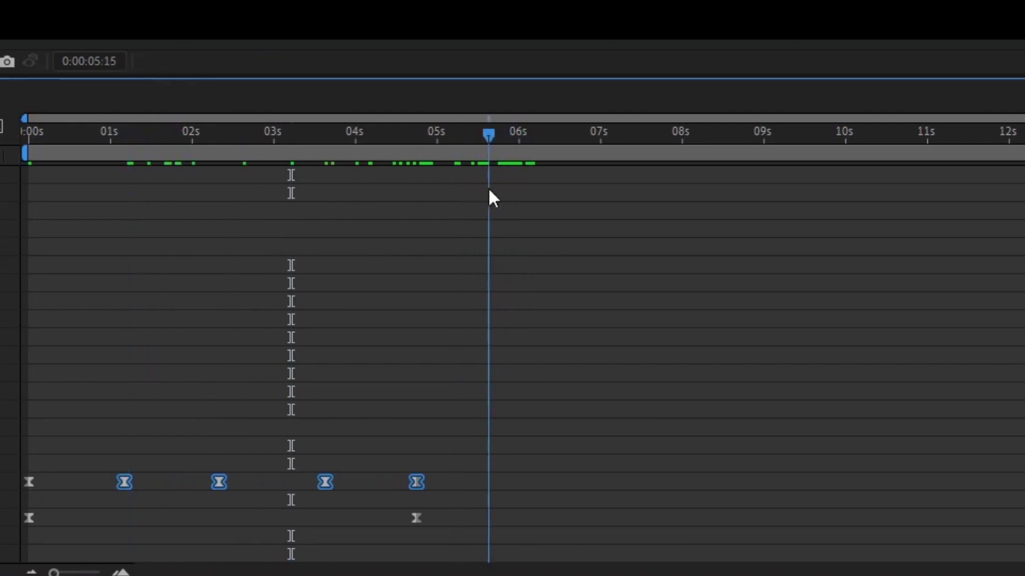
{"action": "key", "text": "ctrl+v"}
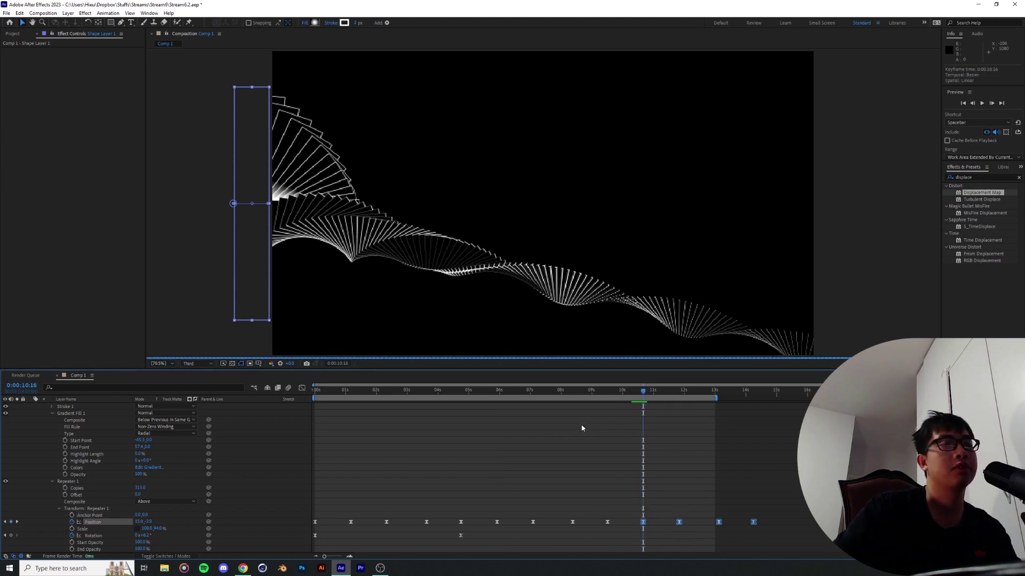
{"action": "left_click_drag", "start_coordinate": [716, 399], "coordinate": [764, 403]}
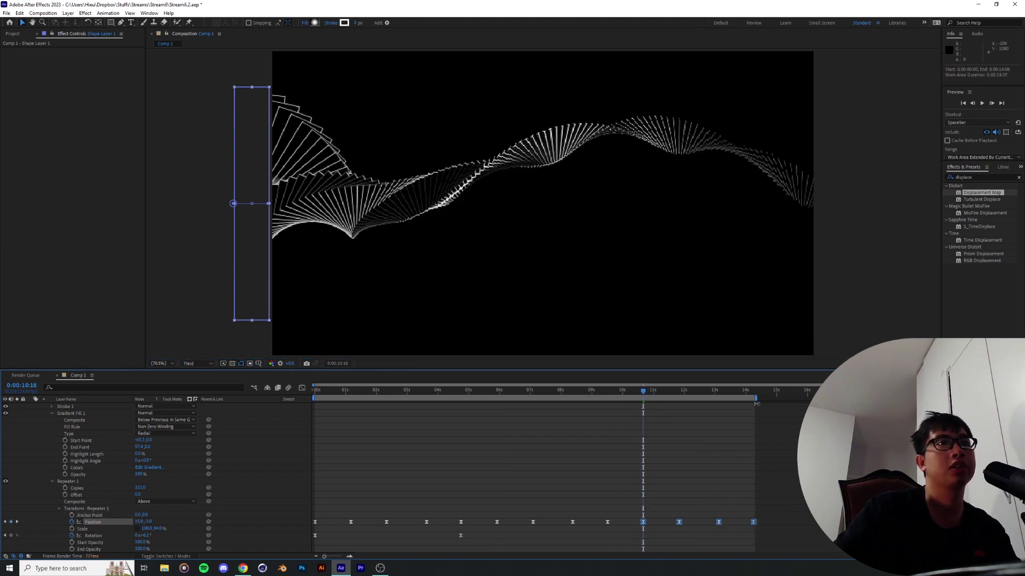
Add a negative Repeater 1 rotation keyframe at 0:00:08:09 and preview the motion from about three seconds
{"action": "left_click_drag", "start_coordinate": [482, 395], "coordinate": [576, 397]}
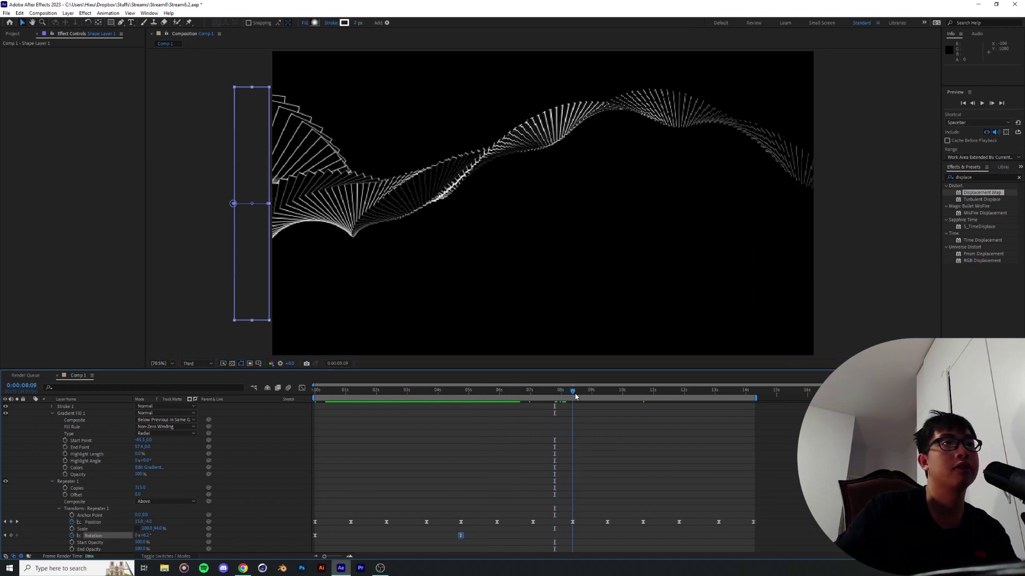
{"action": "left_click", "coordinate": [171, 543]}
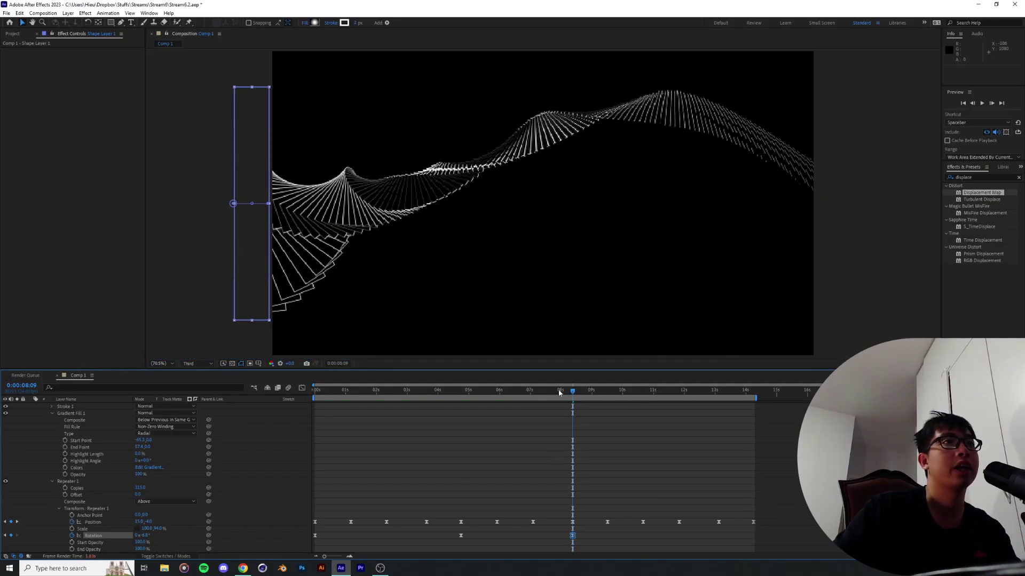
{"action": "left_click", "coordinate": [404, 391]}
{"action": "key", "text": "space"}
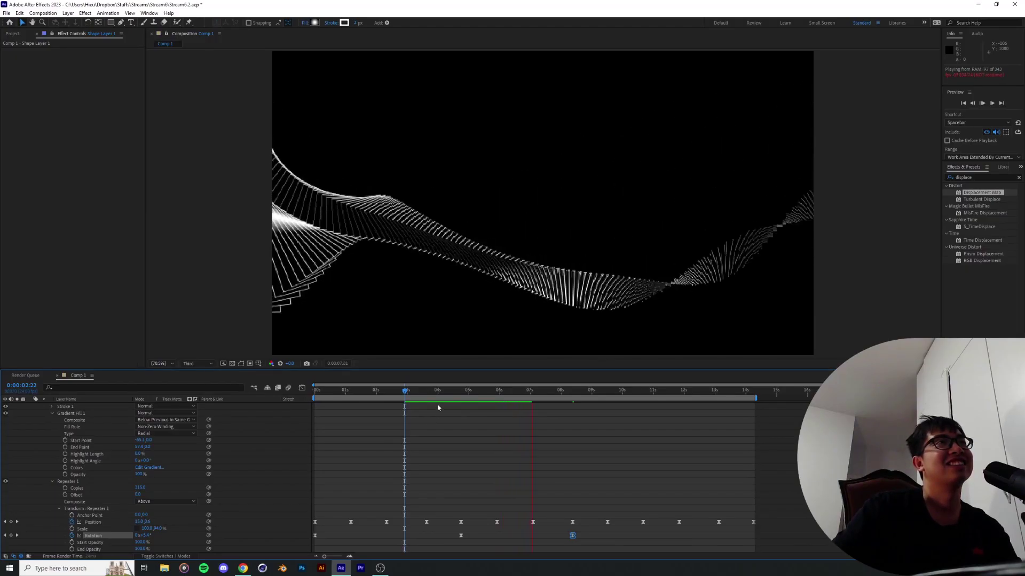
Replay the wave from the start and around the four-second mark to examine the rotation reversal, and return to After Effects
{"action": "key", "text": "space"}
{"action": "left_click_drag", "start_coordinate": [418, 393], "coordinate": [307, 398]}
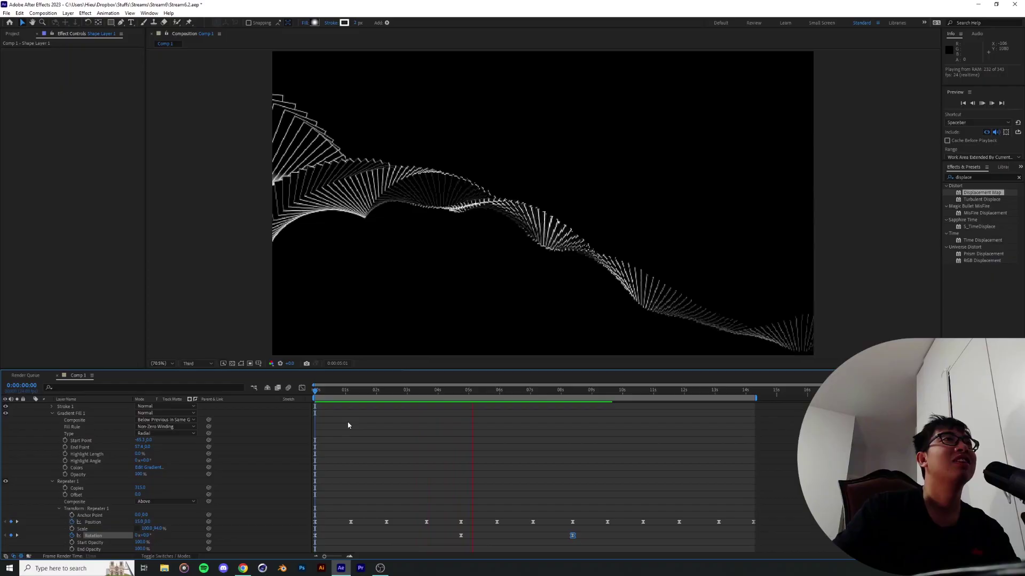
{"action": "left_click", "coordinate": [423, 392]}
{"action": "key", "text": "space"}
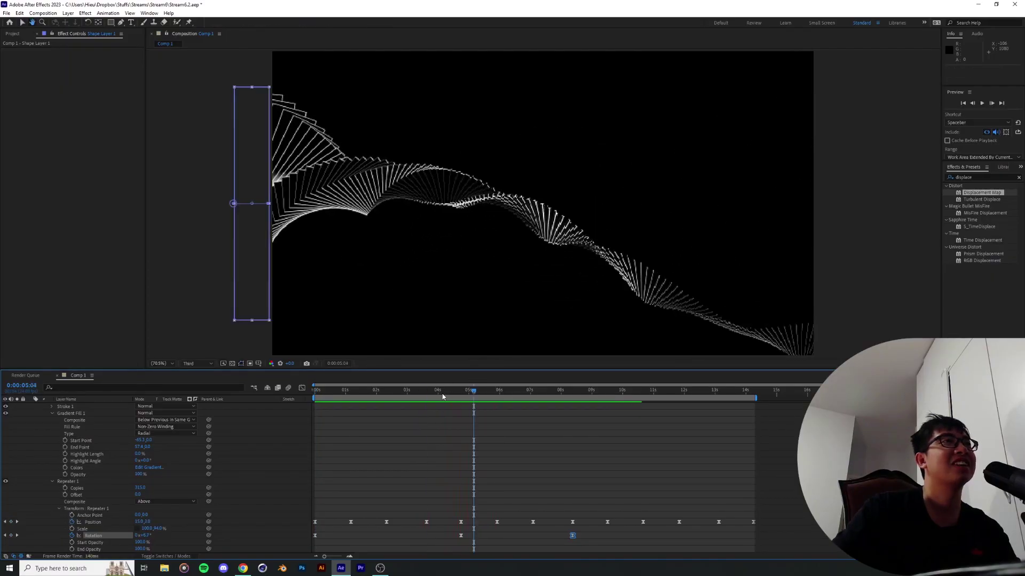
{"action": "left_click", "coordinate": [434, 393]}
{"action": "key", "text": "space"}
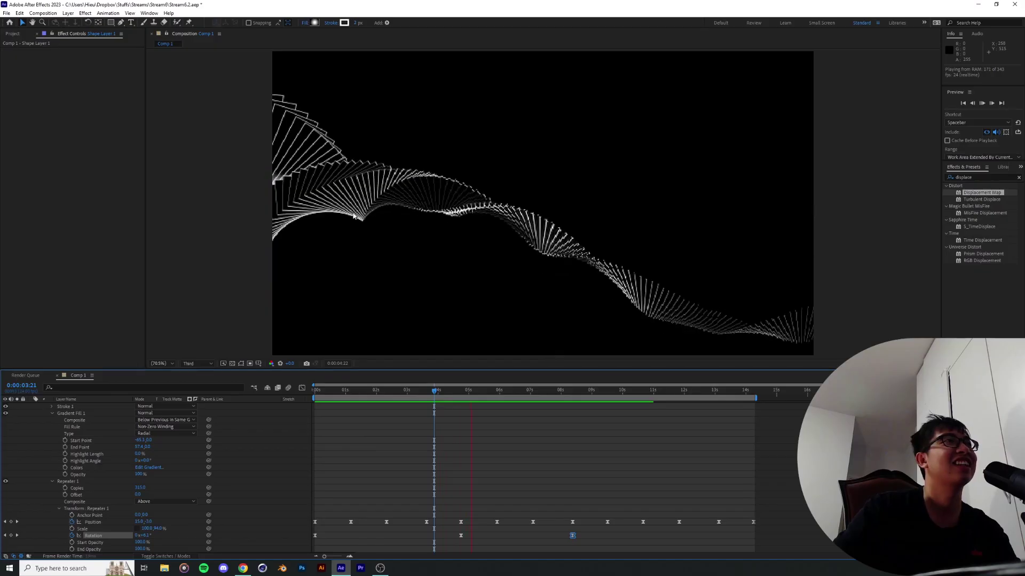
{"action": "key", "text": "space"}
{"action": "left_click", "coordinate": [424, 391]}
{"action": "key", "text": "space"}
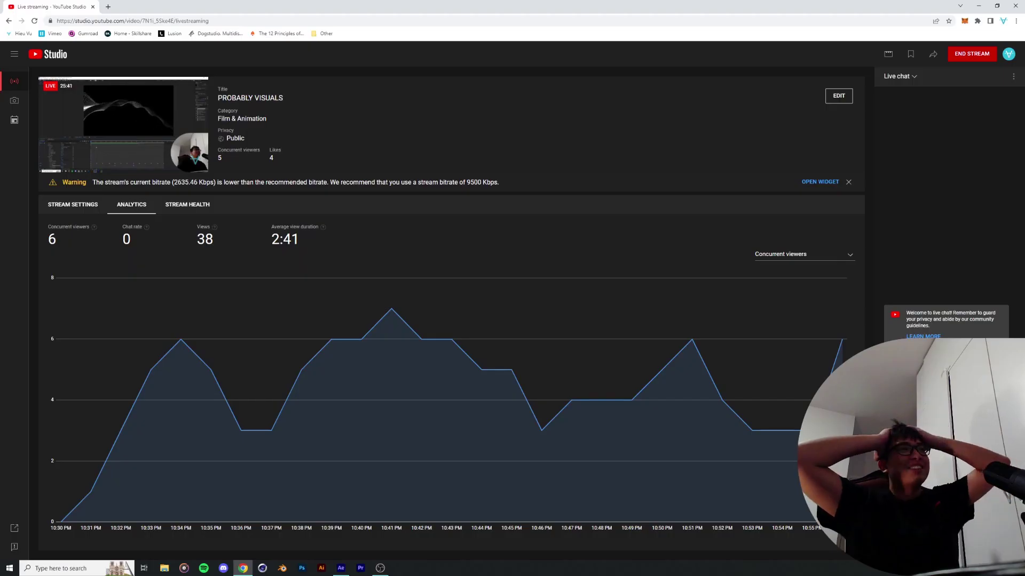
{"action": "left_click", "coordinate": [341, 568]}
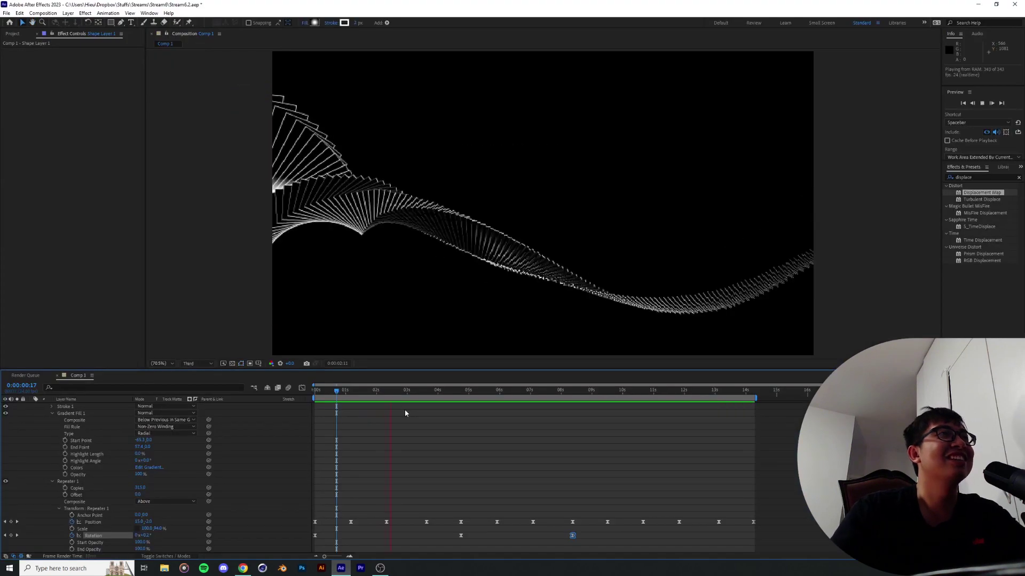
Try the Full preview resolution, return it to Third, and replay the rotation from about 0:00:04:20
{"action": "key", "text": "space"}
{"action": "left_click", "coordinate": [198, 364]}
{"action": "left_click", "coordinate": [194, 392]}
{"action": "left_click", "coordinate": [203, 366]}
{"action": "left_click", "coordinate": [207, 385]}
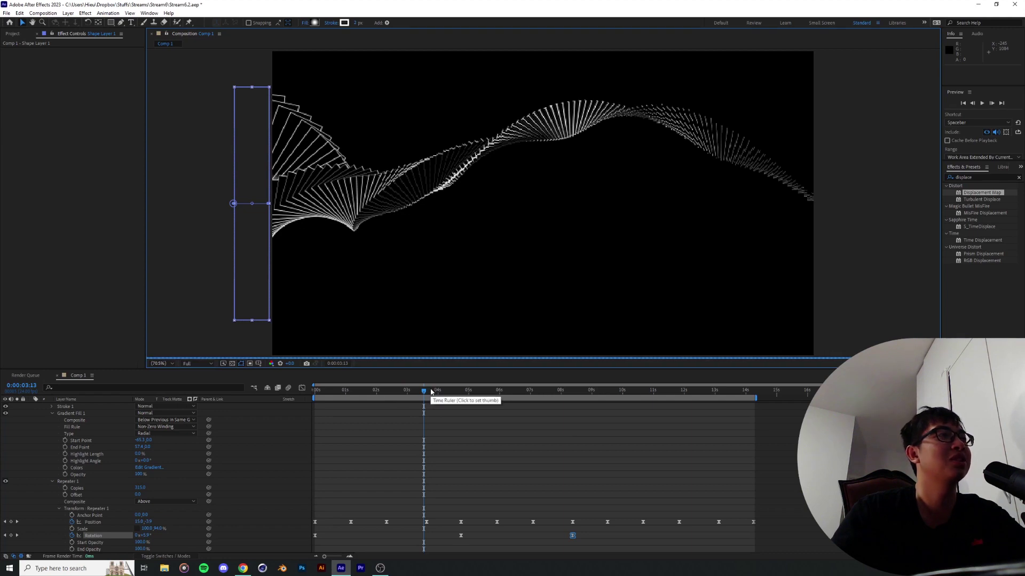
{"action": "key", "text": "space"}
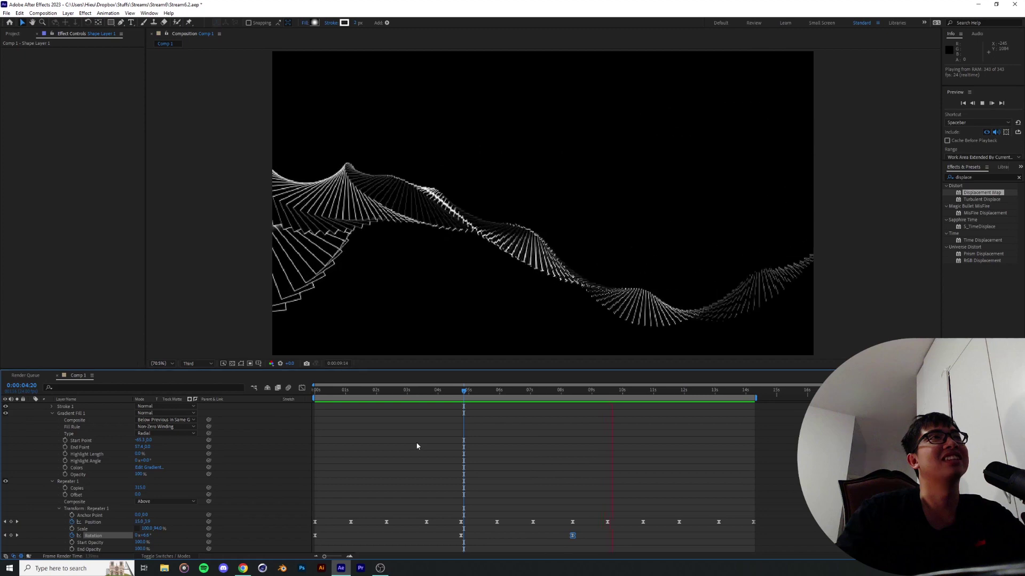
{"action": "key", "text": "space"}
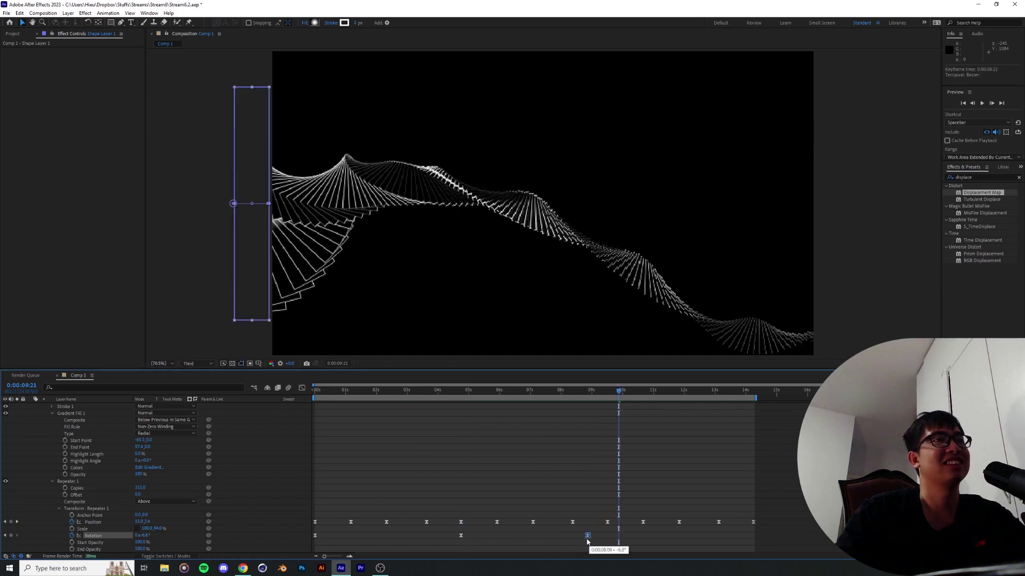
Smooth Repeater 1's rotation speed curve through the 0:00:04:18 keyframe and into the following one, and preview around four seconds
{"action": "left_click", "coordinate": [302, 388]}
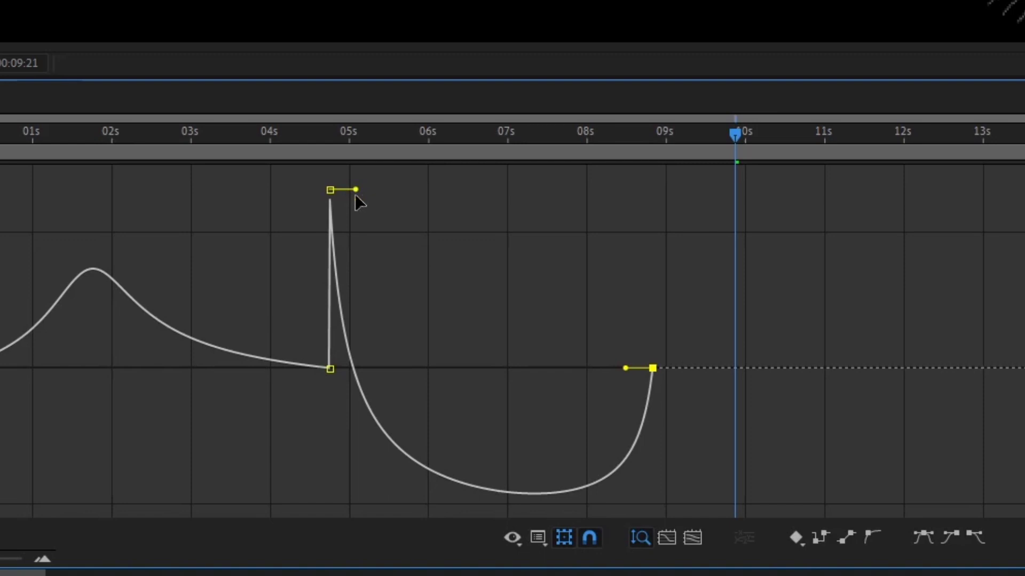
{"action": "left_click_drag", "start_coordinate": [472, 417], "coordinate": [476, 483]}
{"action": "left_click_drag", "start_coordinate": [365, 365], "coordinate": [364, 376]}
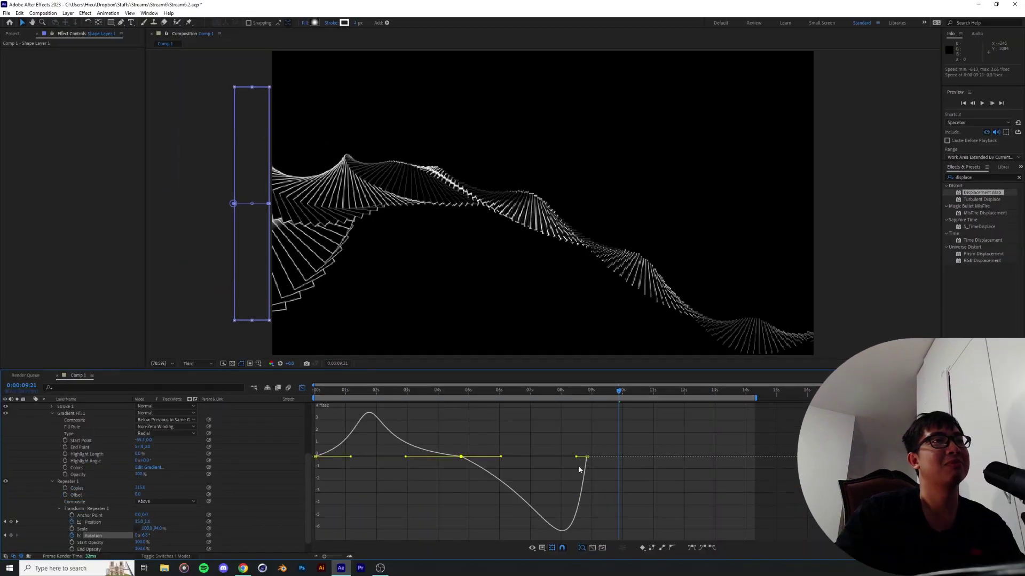
{"action": "left_click_drag", "start_coordinate": [560, 457], "coordinate": [558, 458]}
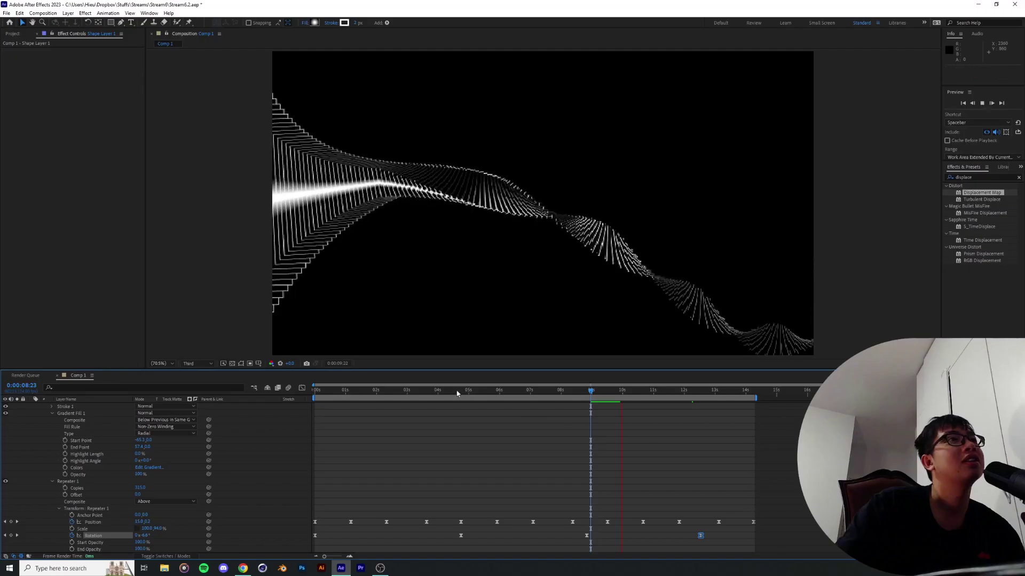
{"action": "left_click_drag", "start_coordinate": [455, 391], "coordinate": [441, 392]}
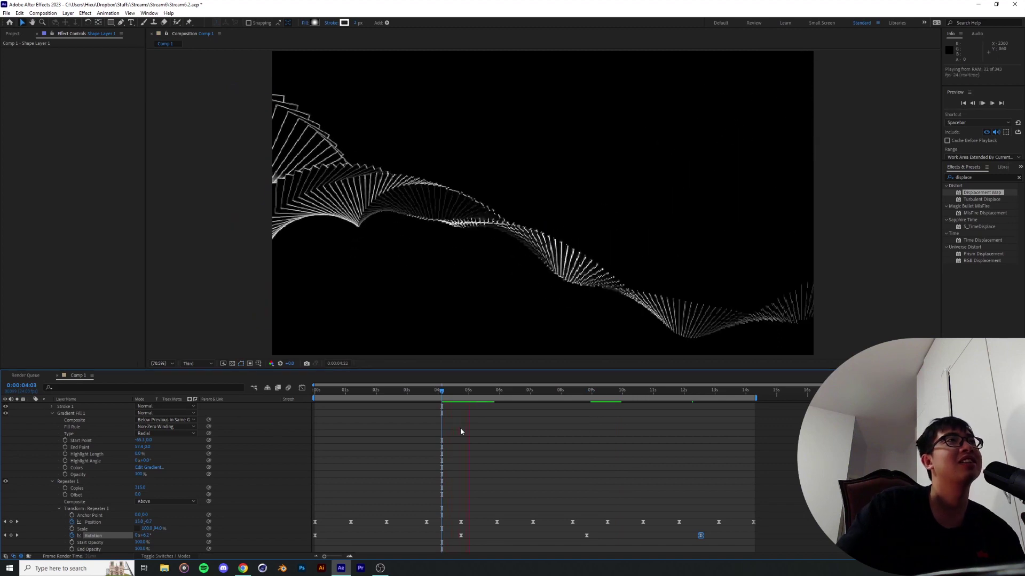
{"action": "left_click", "coordinate": [428, 392]}
{"action": "key", "text": "space"}
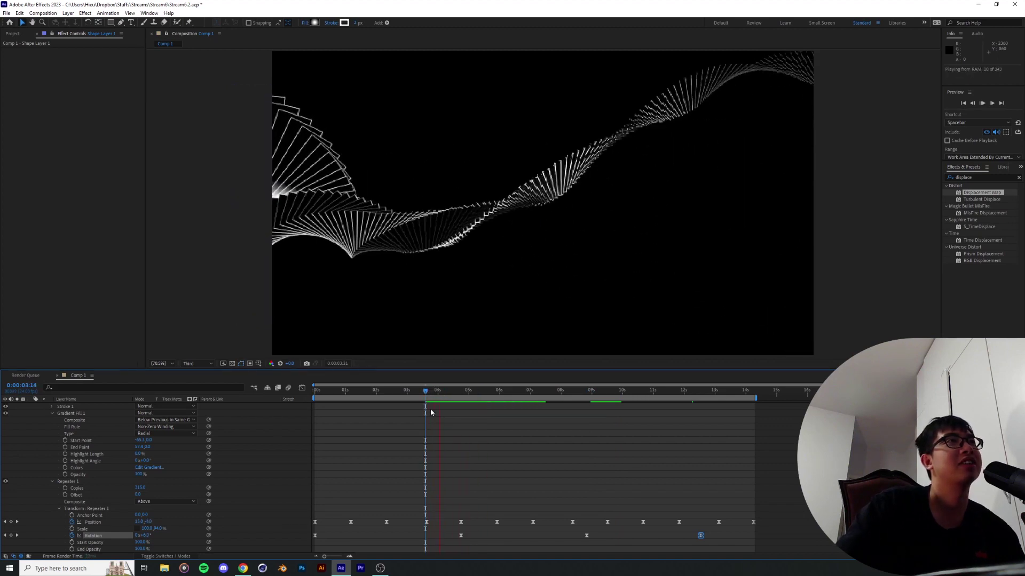
Raise the outgoing speed of Repeater 1's rotation keyframe at 0:00:04:18 above zero and preview the result
{"action": "left_click", "coordinate": [302, 388]}
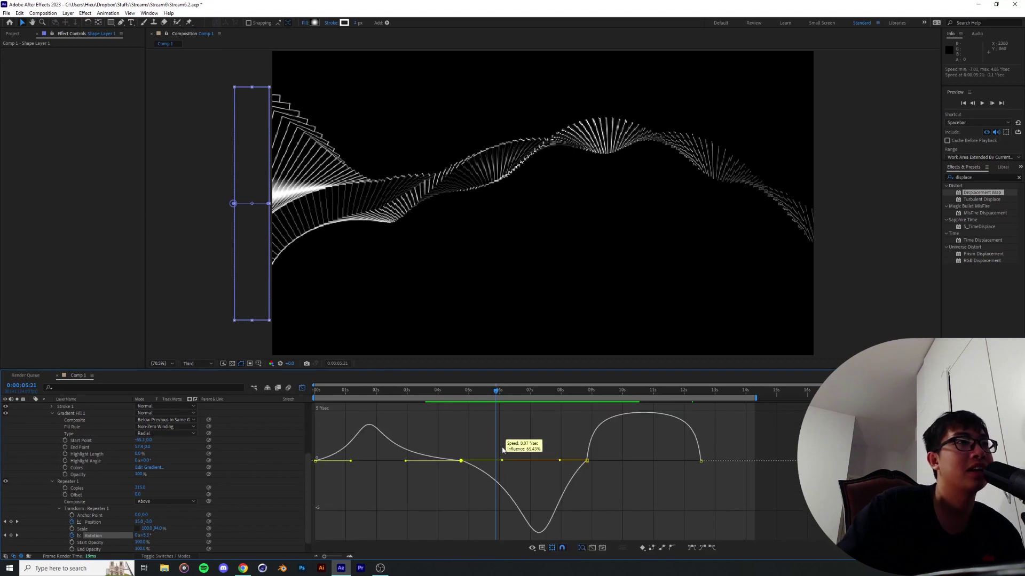
{"action": "left_click_drag", "start_coordinate": [502, 450], "coordinate": [502, 419]}
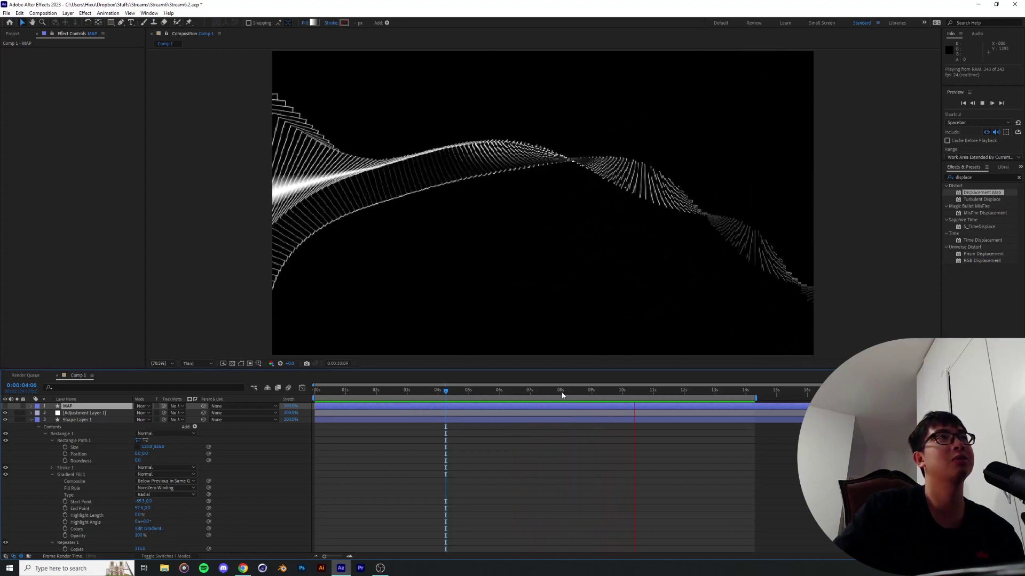
{"action": "key", "text": "space"}
{"action": "left_click_drag", "start_coordinate": [400, 393], "coordinate": [462, 395]}
Shorten the outgoing influence of Repeater 1's 0:00:04:18 rotation keyframe and replay the motion from before four seconds
{"action": "scroll", "coordinate": [469, 469], "scroll_direction": "down", "scroll_amount": 4}
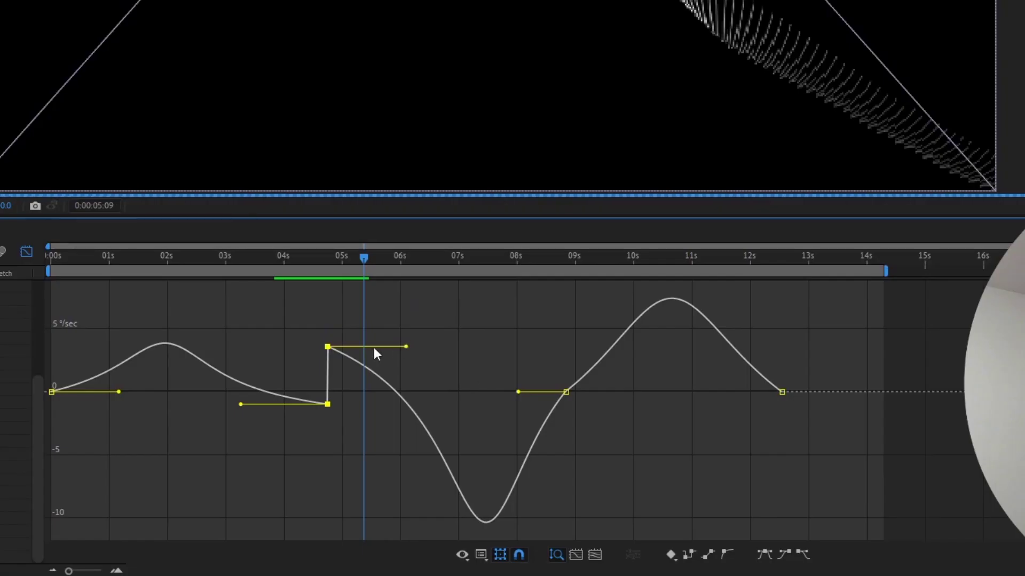
{"action": "left_click_drag", "start_coordinate": [405, 347], "coordinate": [363, 346]}
{"action": "left_click", "coordinate": [293, 258]}
{"action": "key", "text": "space"}
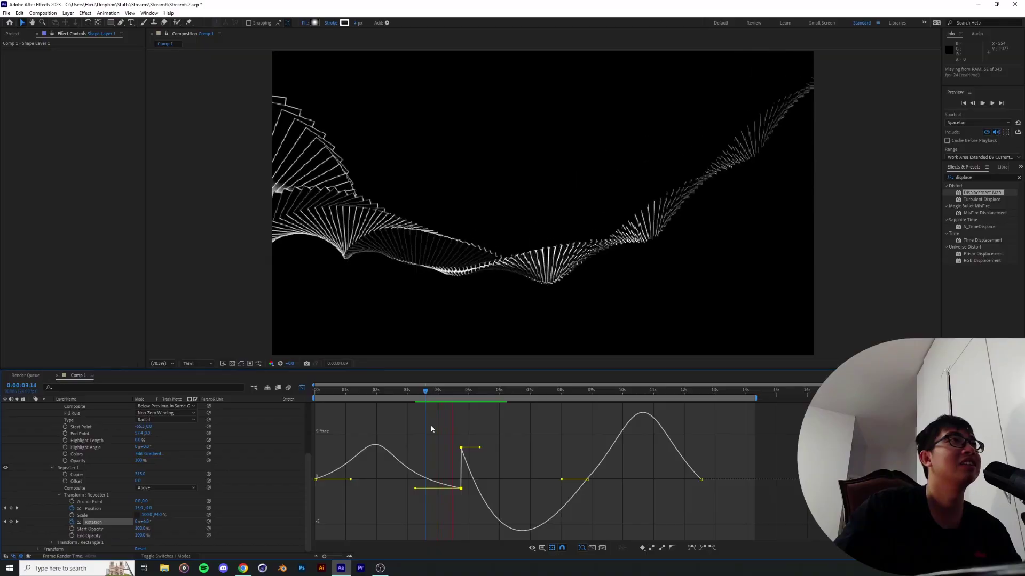
{"action": "left_click", "coordinate": [435, 391]}
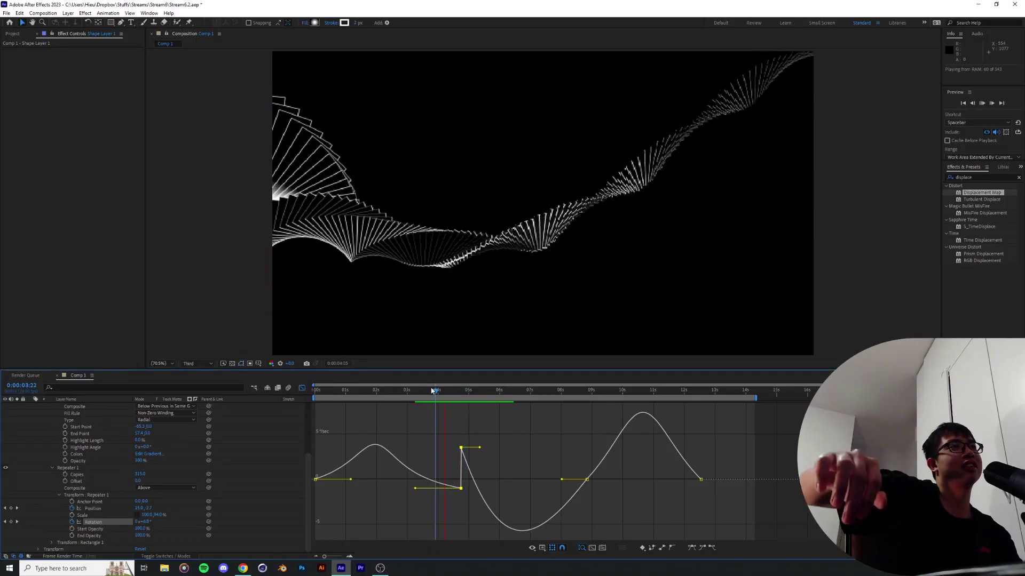
Leave the speed curve, undo the last value change, and reset Repeater 1's horizontal anchor point to 0
{"action": "key", "text": "shift+F3"}
{"action": "key", "text": "ctrl+z"}
{"action": "left_click_drag", "start_coordinate": [432, 391], "coordinate": [359, 400]}
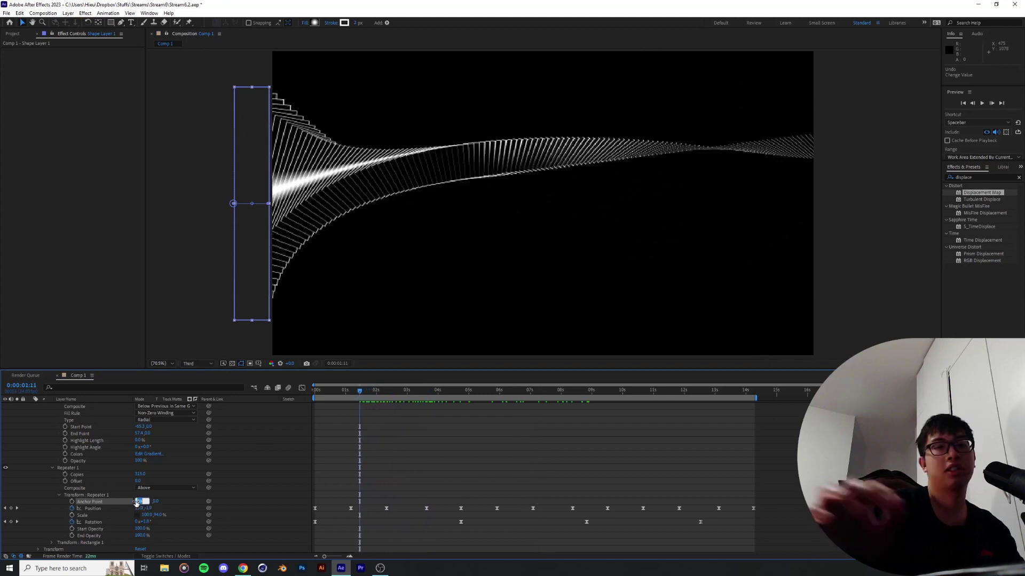
{"action": "type", "text": "0"}
{"action": "key", "text": "Return"}
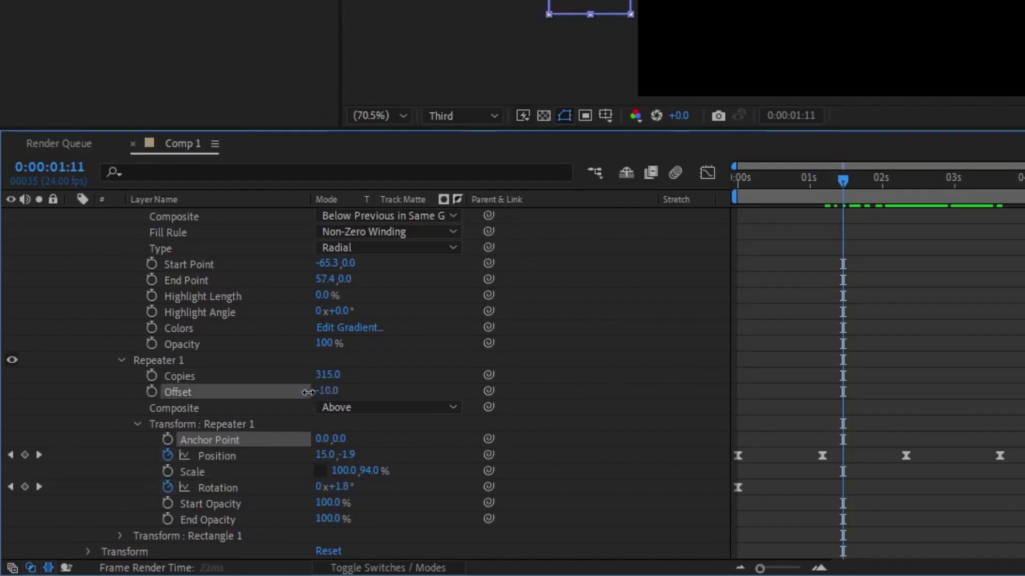
Lower Repeater 1's offset to about -48 so enlarged copies fan across the frame, and preview the animation
{"action": "left_click_drag", "start_coordinate": [289, 393], "coordinate": [264, 393]}
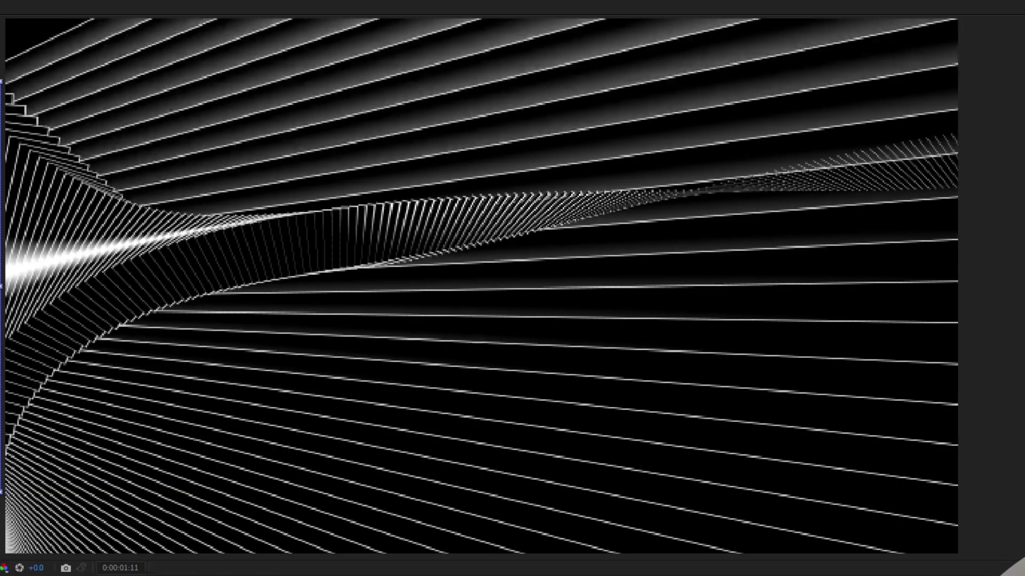
{"action": "key", "text": "space"}
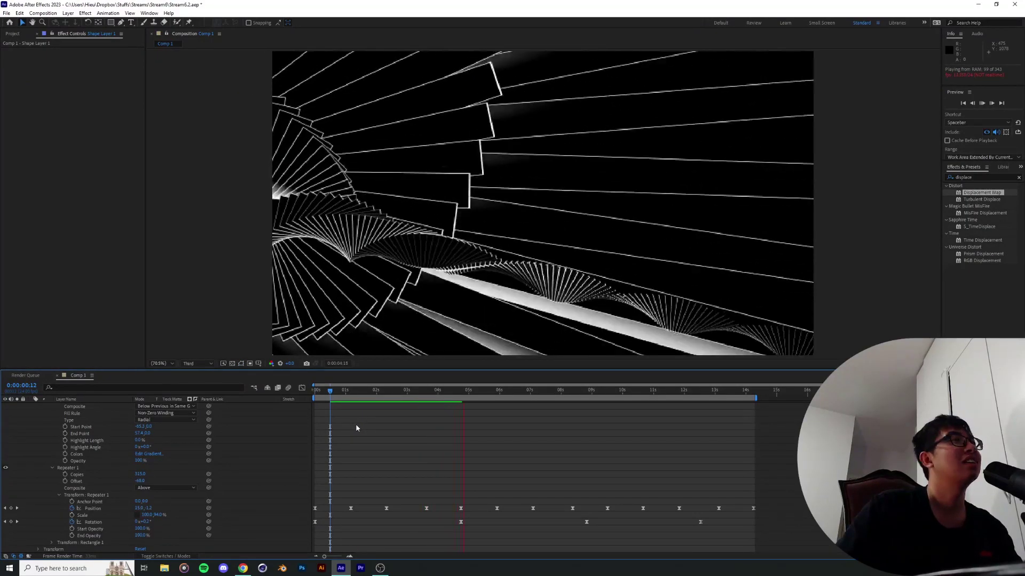
{"action": "key", "text": "space"}
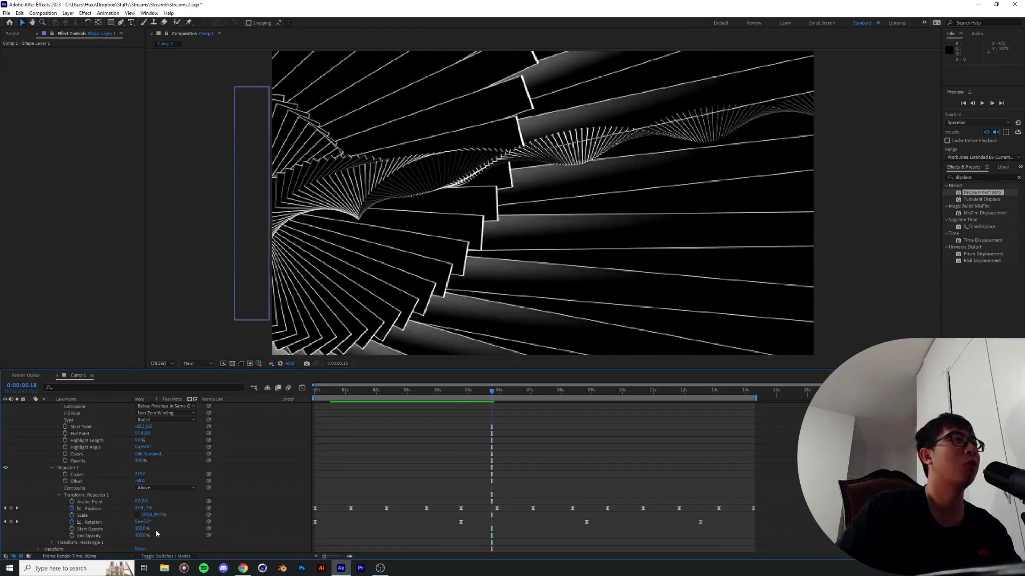
Reset Repeater 1's offset to 0 and check the wave at another point on the timeline
{"action": "left_click_drag", "start_coordinate": [141, 529], "coordinate": [436, 480]}
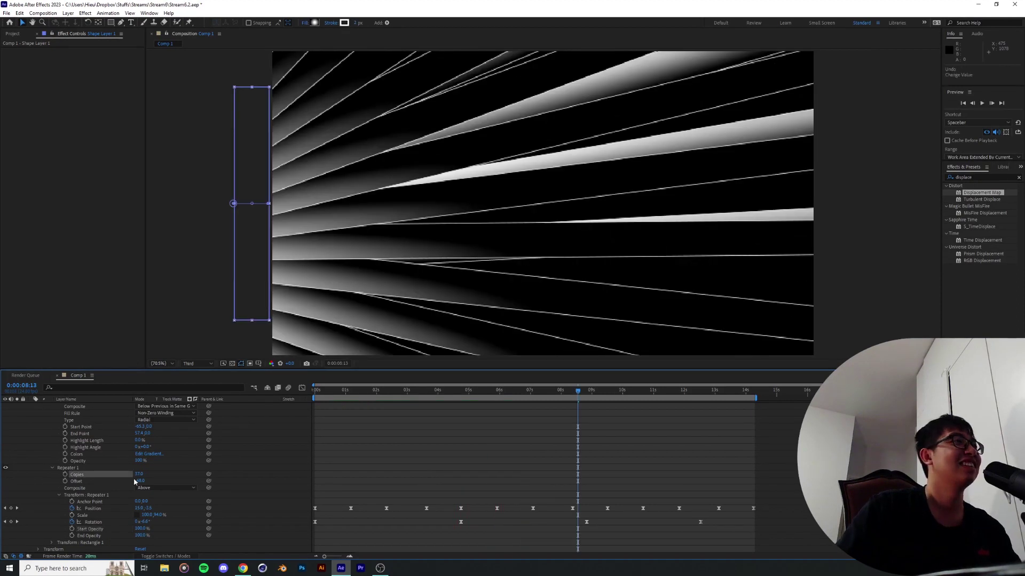
{"action": "left_click_drag", "start_coordinate": [134, 482], "coordinate": [138, 482]}
{"action": "type", "text": "0"}
{"action": "key", "text": "Return"}
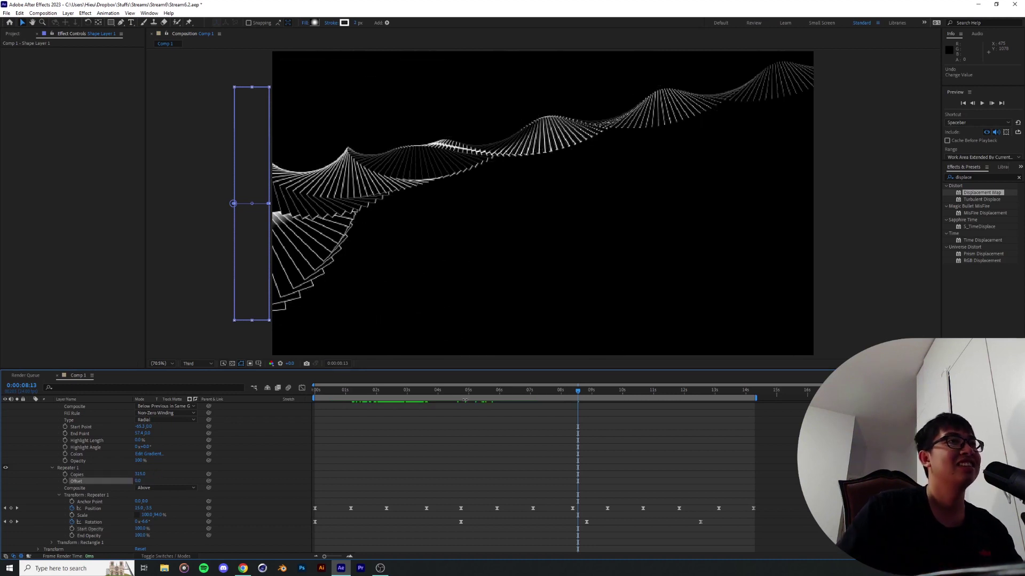
{"action": "left_click", "coordinate": [385, 396]}
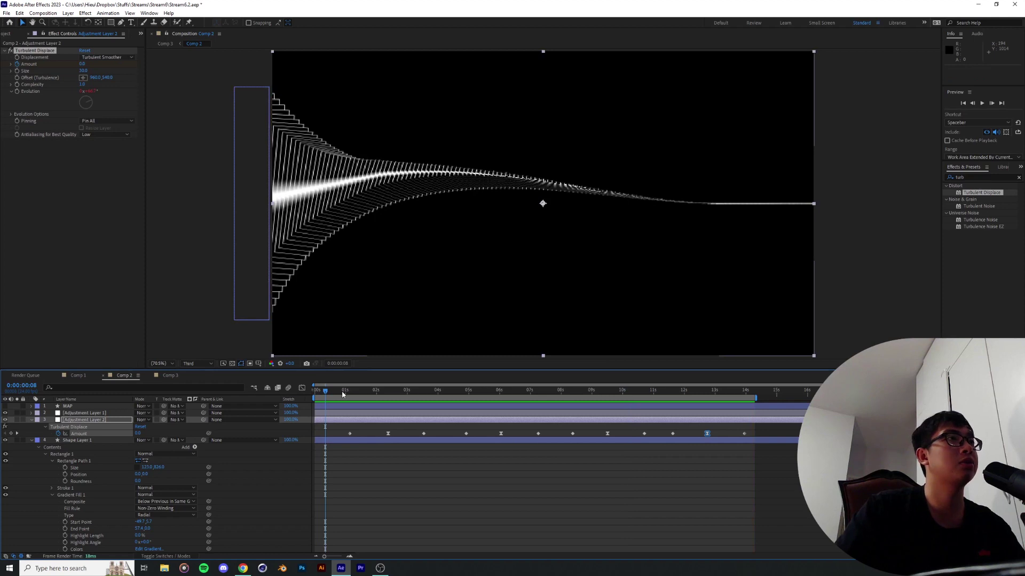
Add a Pucker & Bloat operator to the Rectangle 1 group of Shape Layer 1 in Comp 2
{"action": "left_click_drag", "start_coordinate": [342, 395], "coordinate": [390, 395]}
{"action": "left_click", "coordinate": [5, 420]}
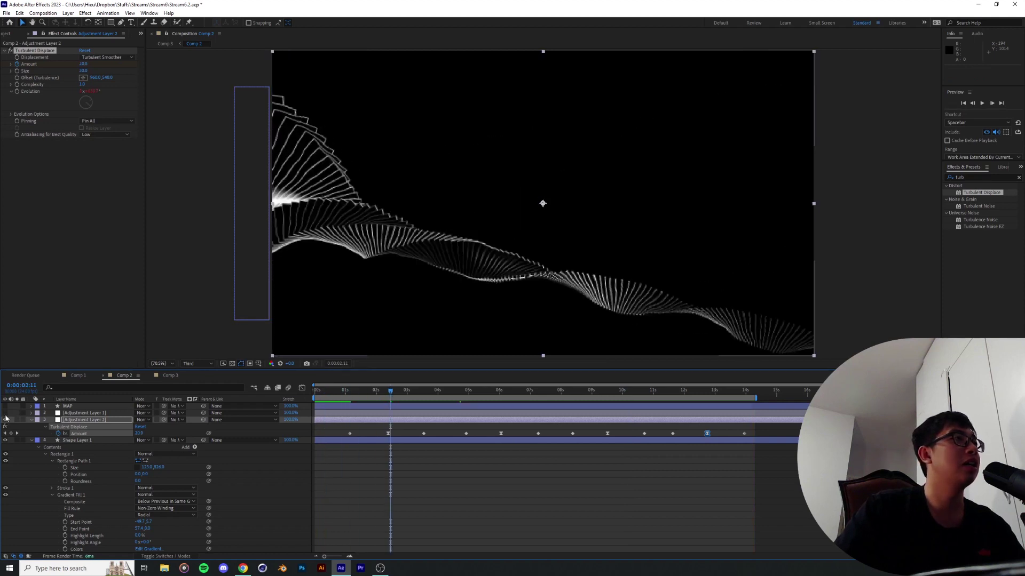
{"action": "left_click", "coordinate": [31, 441]}
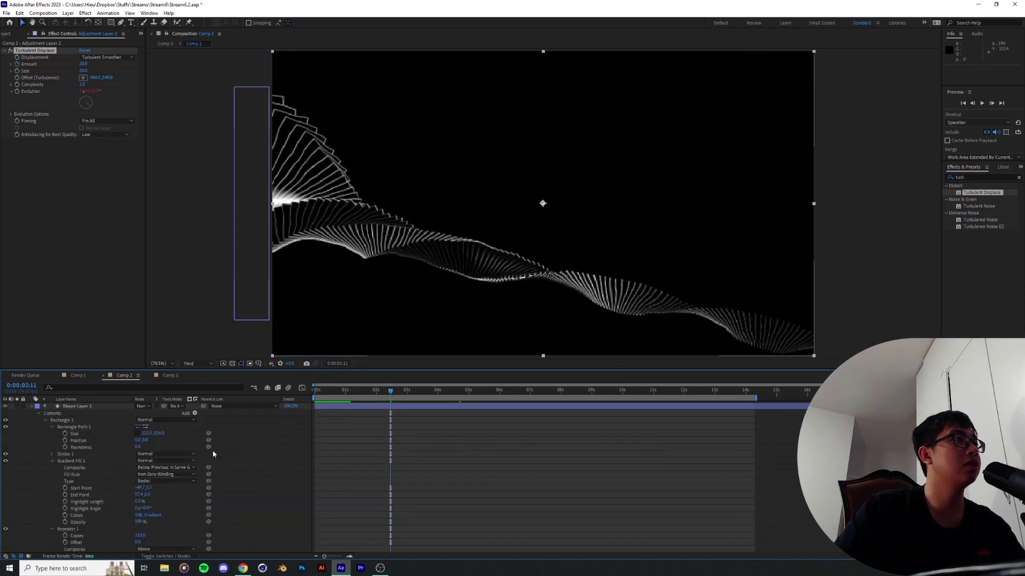
{"action": "left_click", "coordinate": [194, 413]}
{"action": "left_click", "coordinate": [91, 420]}
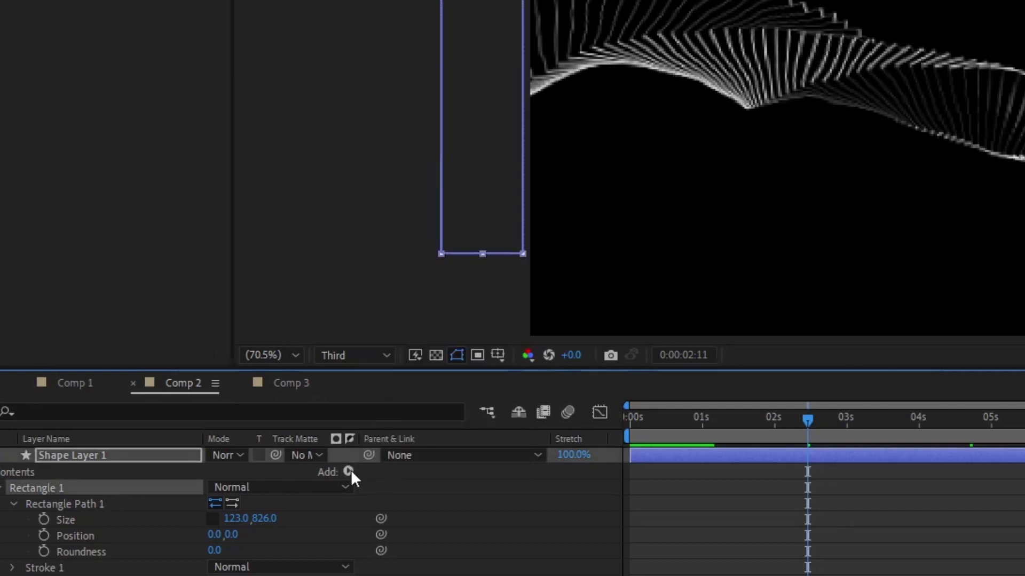
{"action": "left_click", "coordinate": [348, 471]}
{"action": "left_click", "coordinate": [443, 306]}
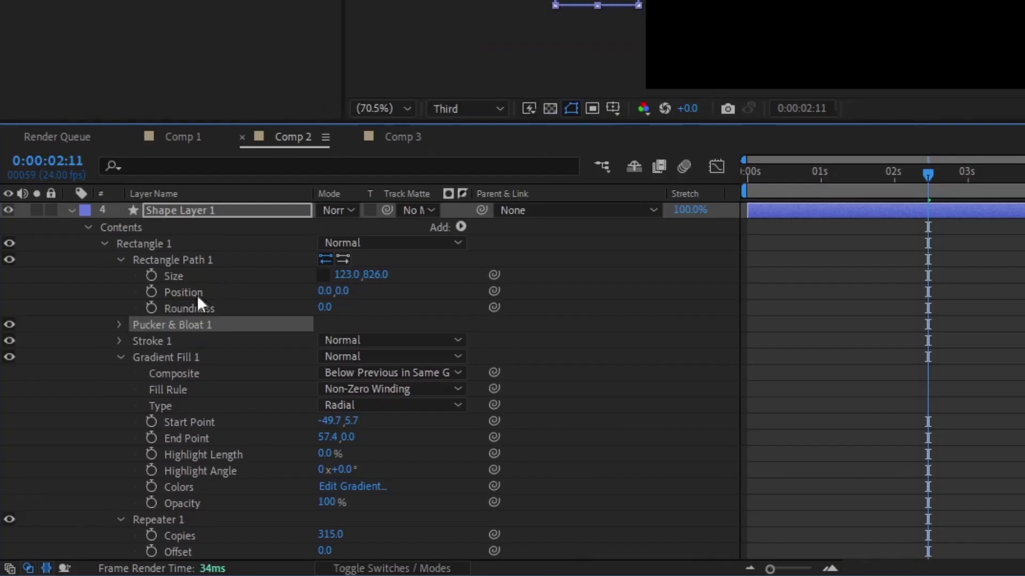
Raise Pucker & Bloat 1's amount to about 640 and play the distorted wave
{"action": "left_click", "coordinate": [120, 325]}
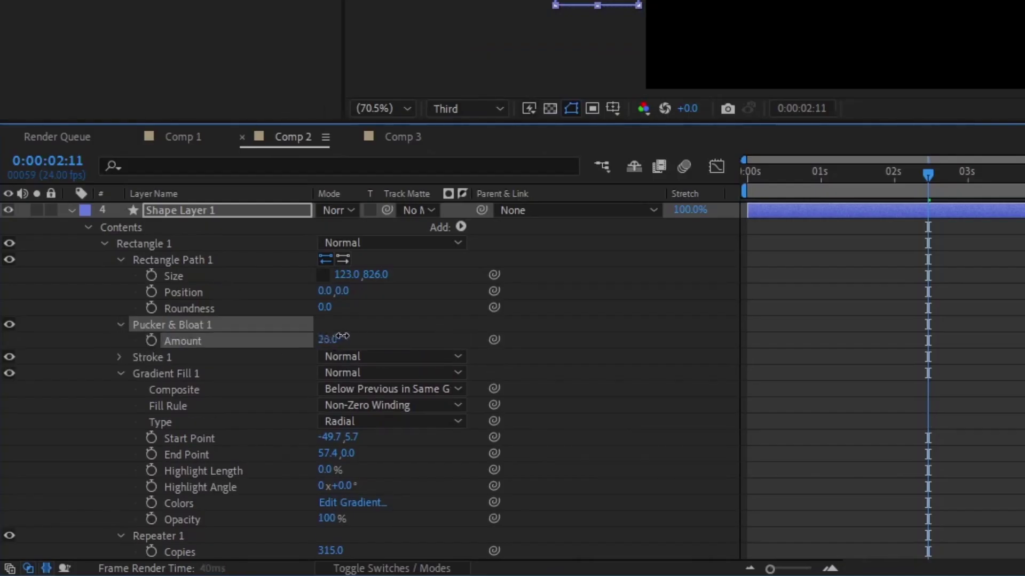
{"action": "left_click_drag", "start_coordinate": [360, 335], "coordinate": [547, 331]}
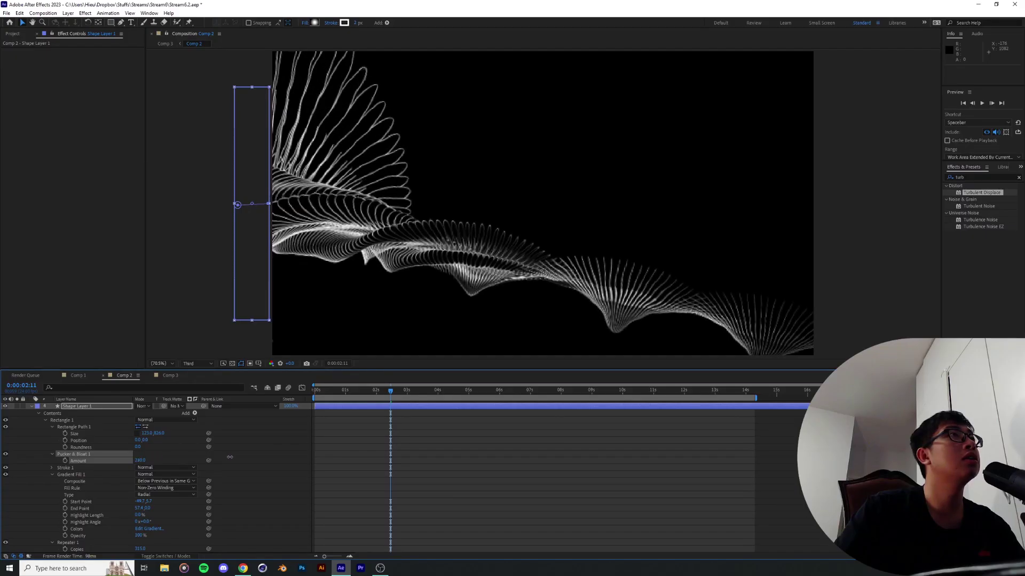
{"action": "left_click_drag", "start_coordinate": [234, 457], "coordinate": [388, 454]}
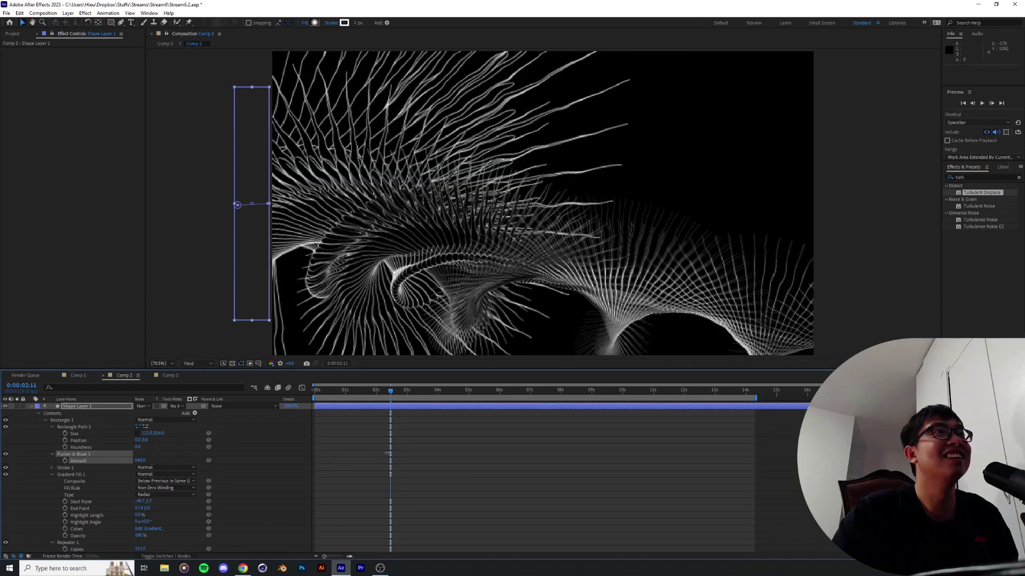
{"action": "left_click", "coordinate": [171, 375]}
{"action": "left_click_drag", "start_coordinate": [397, 392], "coordinate": [315, 416]}
{"action": "key", "text": "space"}
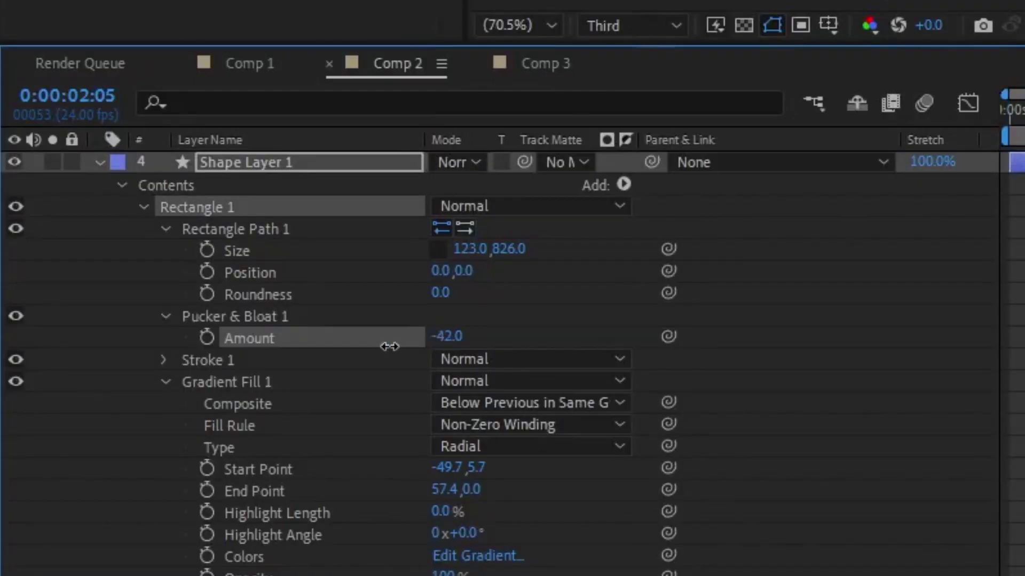
Try Pucker & Bloat amounts of -42 and lower on the rectangle and scrub through the animation
{"action": "left_click_drag", "start_coordinate": [389, 346], "coordinate": [352, 349]}
{"action": "left_click_drag", "start_coordinate": [110, 464], "coordinate": [95, 466]}
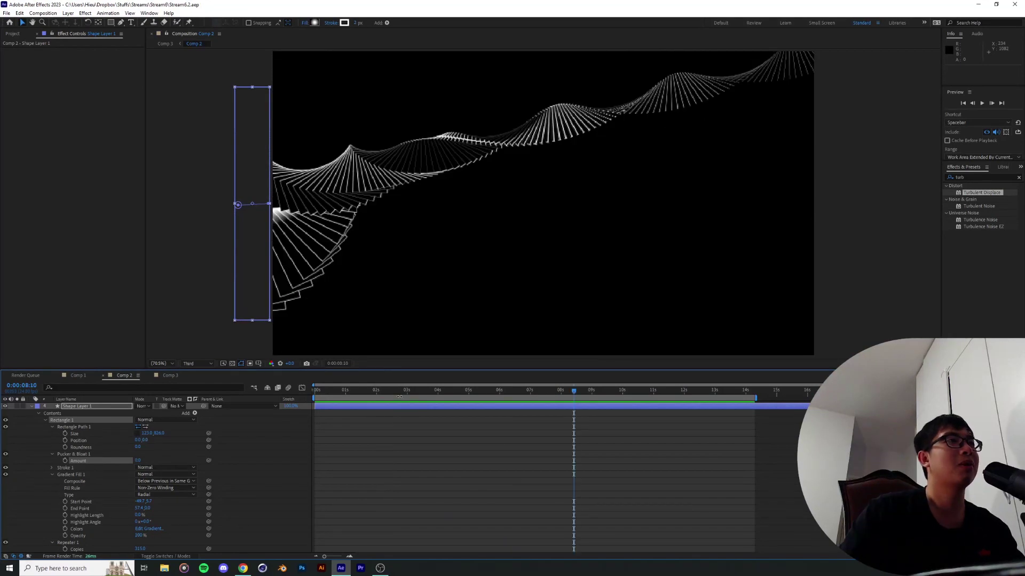
{"action": "left_click_drag", "start_coordinate": [399, 397], "coordinate": [363, 396]}
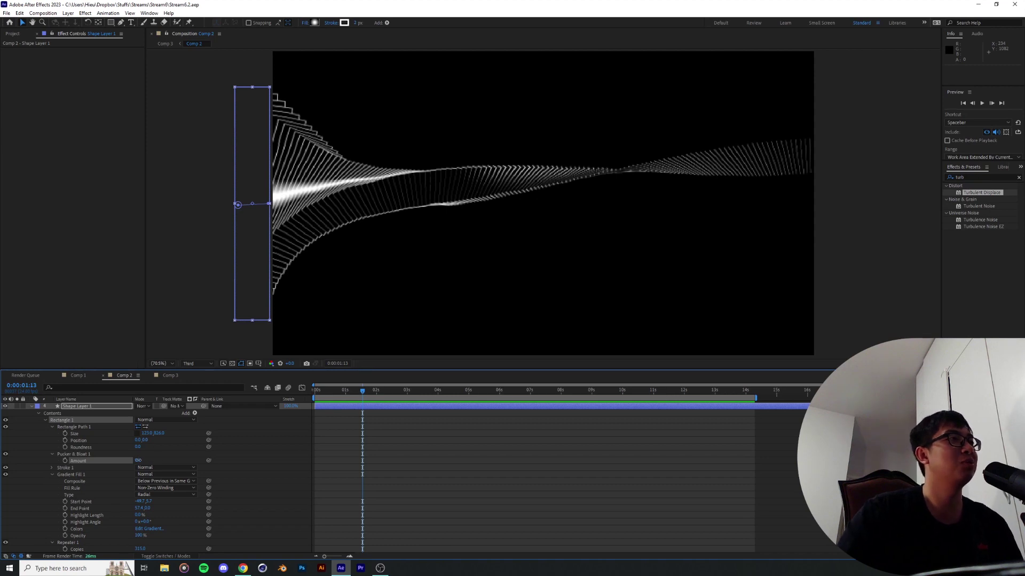
Increase the Pucker & Bloat amount well above zero and scrub the motion against Repeater 1's position and rotation keyframes
{"action": "left_click_drag", "start_coordinate": [153, 460], "coordinate": [181, 461]}
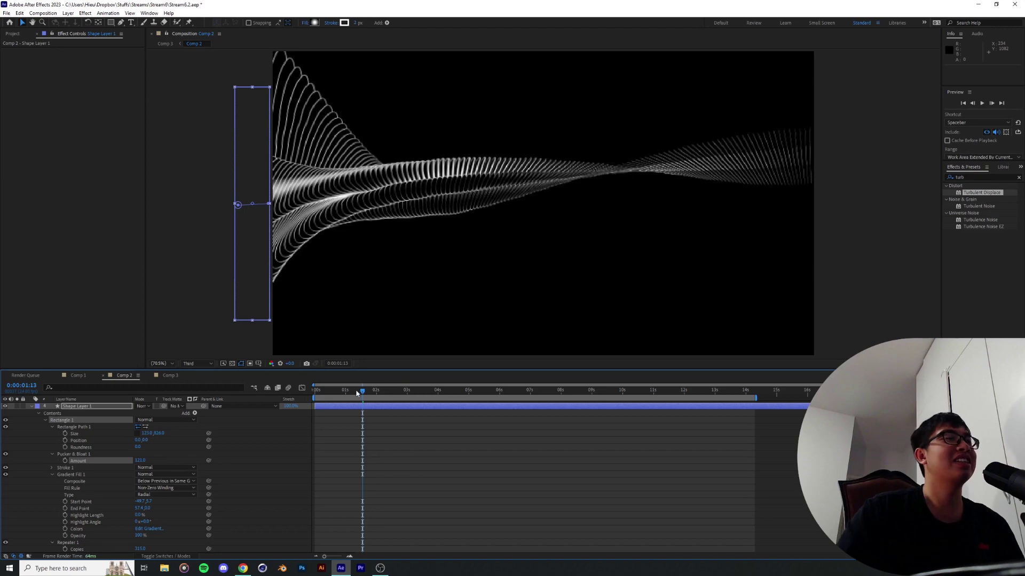
{"action": "left_click_drag", "start_coordinate": [356, 394], "coordinate": [453, 411]}
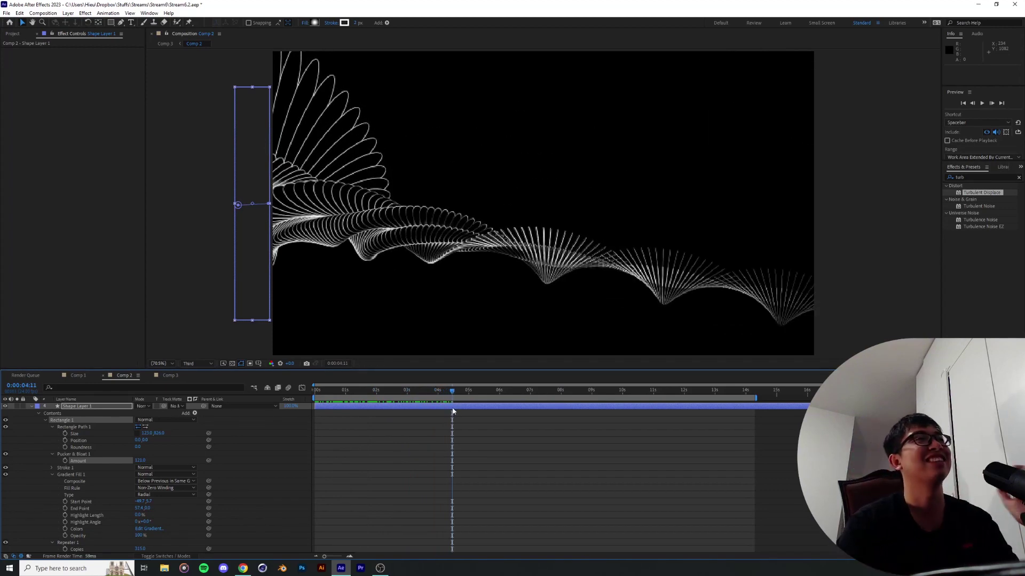
{"action": "left_click_drag", "start_coordinate": [452, 391], "coordinate": [478, 392]}
{"action": "left_click_drag", "start_coordinate": [514, 391], "coordinate": [554, 391]}
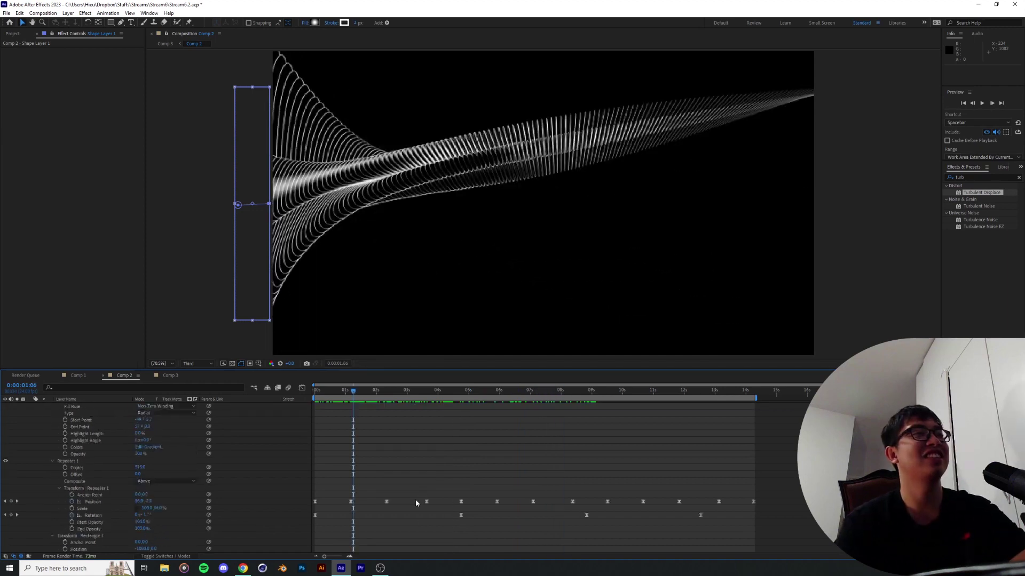
{"action": "scroll", "coordinate": [415, 498], "scroll_direction": "down", "scroll_amount": 2}
{"action": "scroll", "coordinate": [374, 499], "scroll_direction": "up", "scroll_amount": 3}
{"action": "scroll", "coordinate": [369, 497], "scroll_direction": "down", "scroll_amount": 3}
{"action": "left_click_drag", "start_coordinate": [351, 393], "coordinate": [320, 393]}
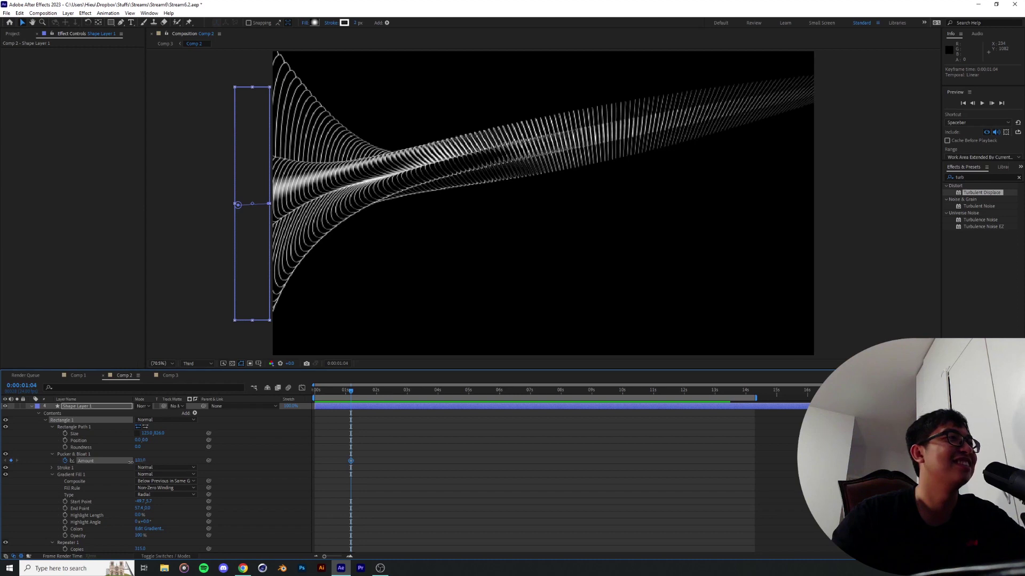
Animate the Pucker & Bloat amount from 0 after one second to a high positive value near 0:00:02:07, and preview it
{"action": "left_click_drag", "start_coordinate": [130, 462], "coordinate": [92, 462]}
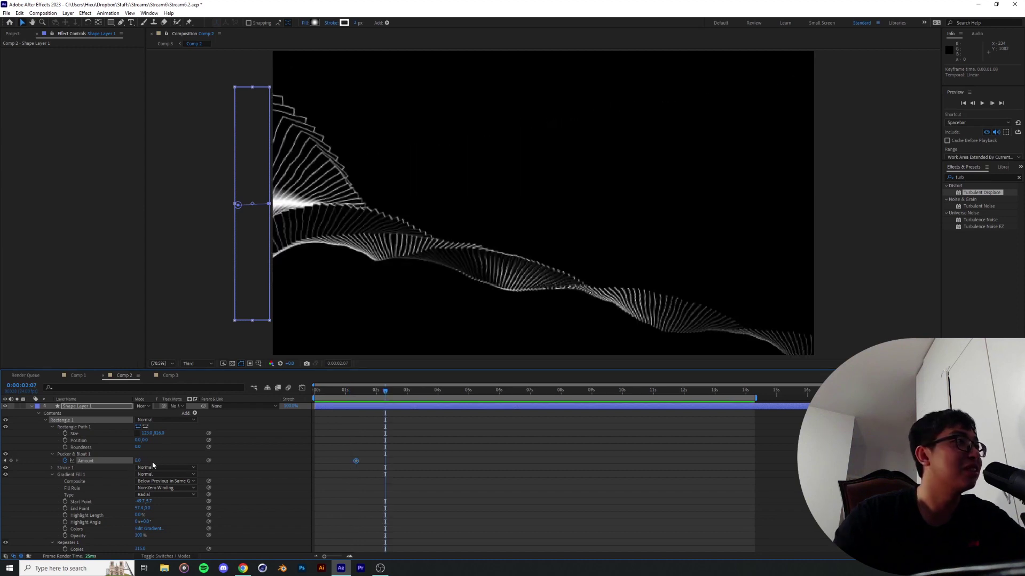
{"action": "left_click_drag", "start_coordinate": [138, 460], "coordinate": [187, 458]}
{"action": "key", "text": "space"}
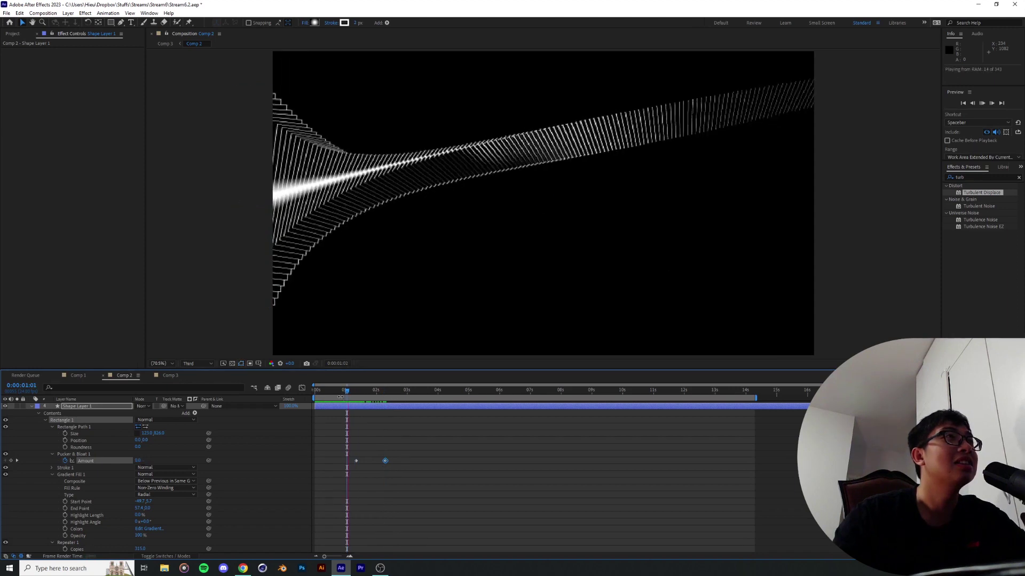
{"action": "key", "text": "space"}
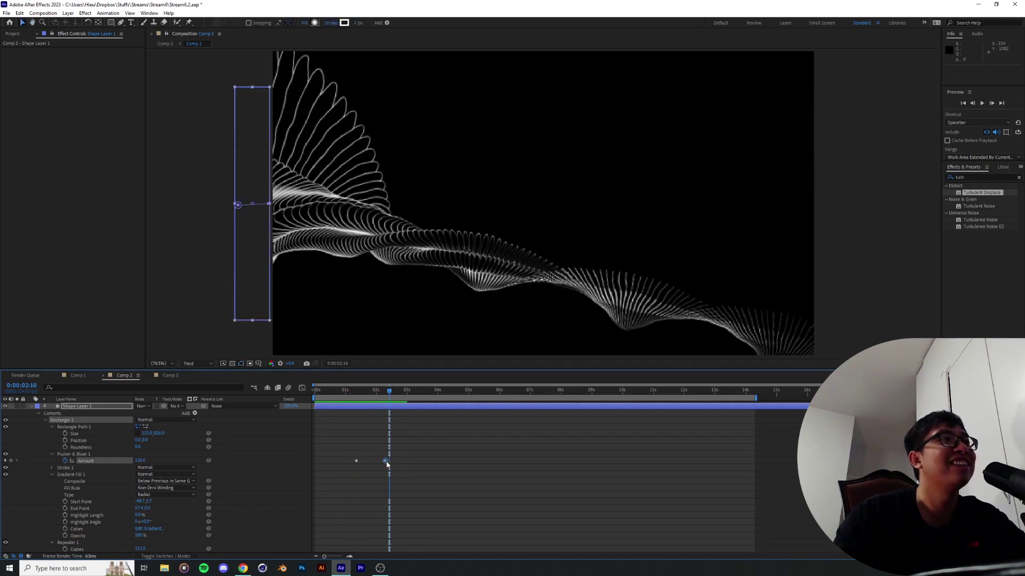
Switch to YouTube Studio, read through the live chat for viewer suggestions, and return to After Effects
{"action": "key", "text": "alt+Tab"}
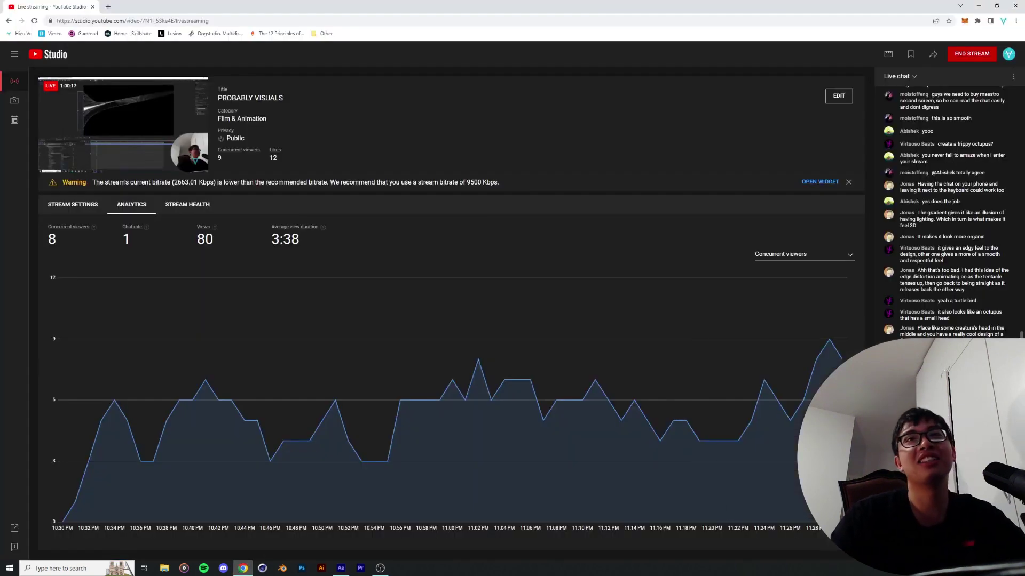
{"action": "scroll", "coordinate": [945, 213], "scroll_direction": "up", "scroll_amount": 3}
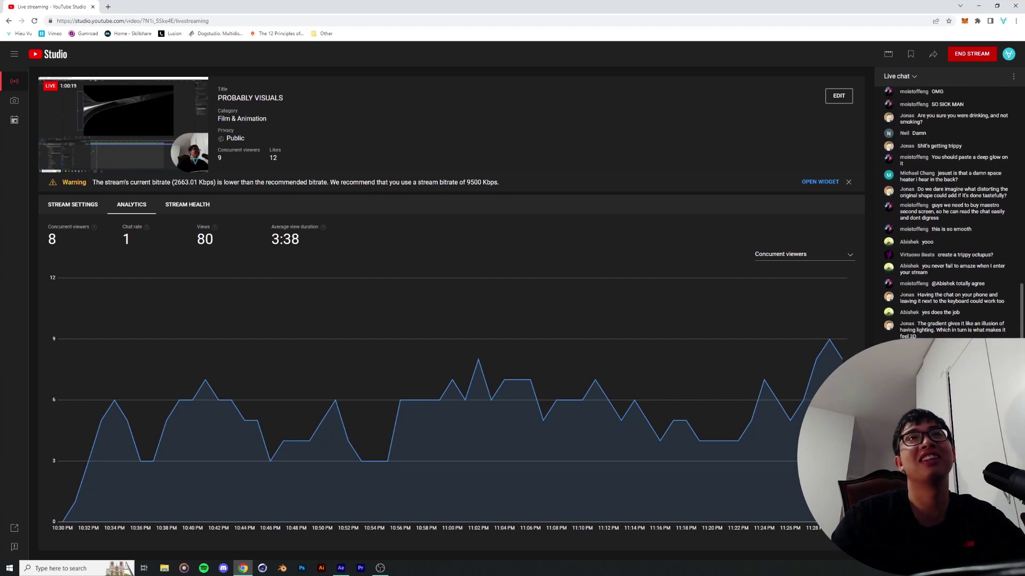
{"action": "scroll", "coordinate": [1003, 267], "scroll_direction": "down", "scroll_amount": 3}
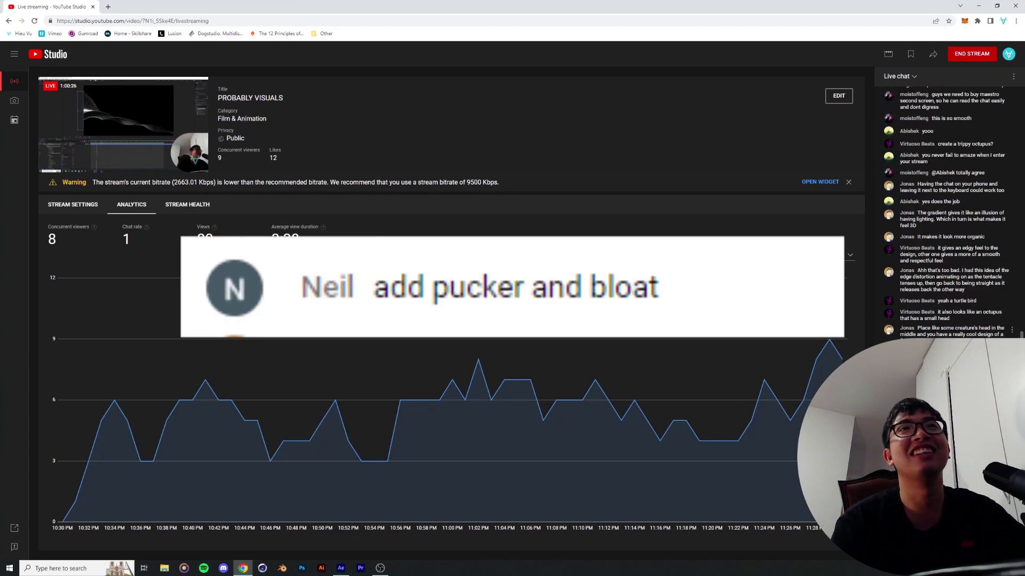
{"action": "left_click", "coordinate": [341, 569]}
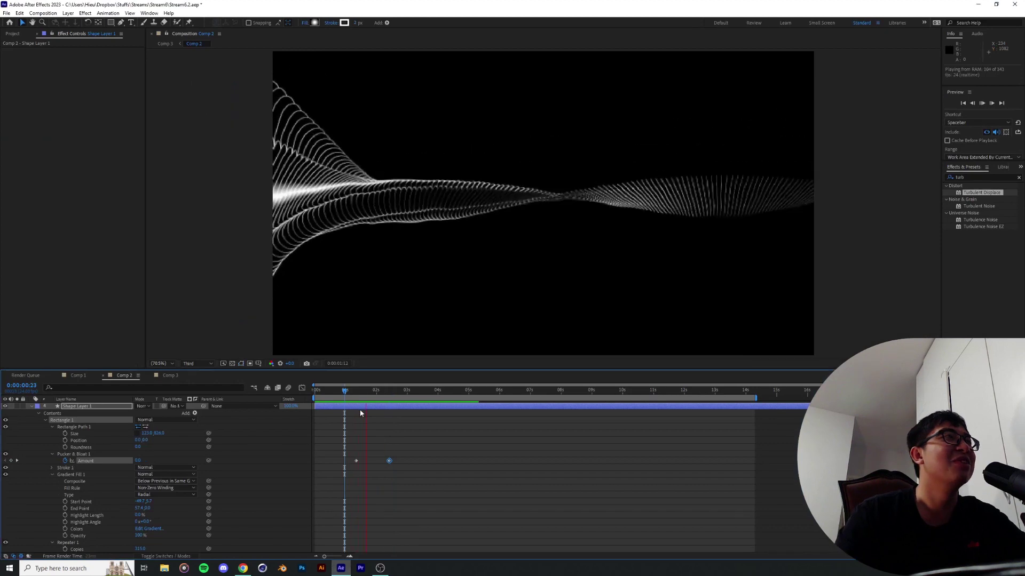
Move the peak Pucker & Bloat amount keyframe to about 0:00:02:13 and replay the motion from around one second
{"action": "key", "text": "space"}
{"action": "left_click_drag", "start_coordinate": [389, 461], "coordinate": [393, 461]}
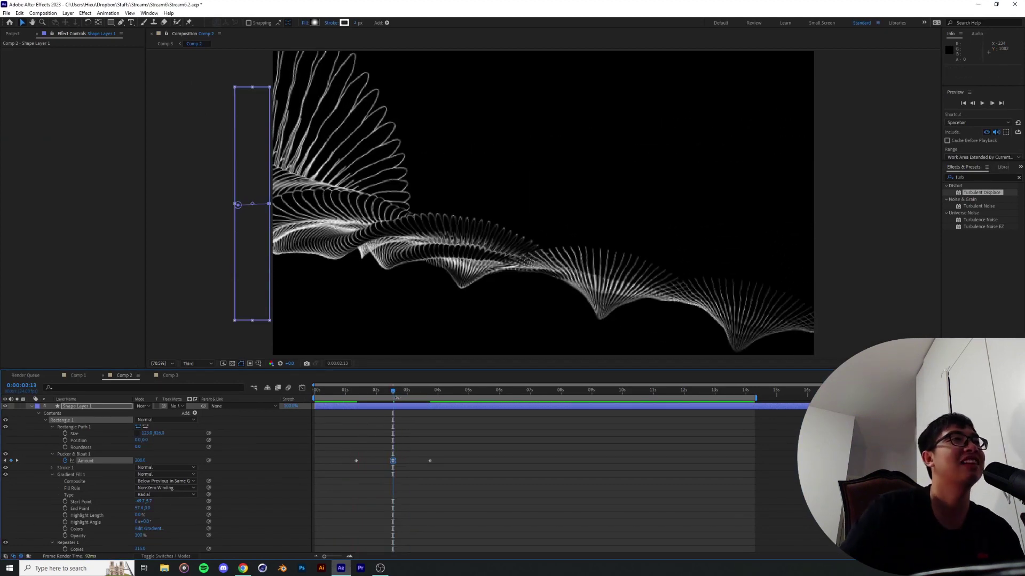
{"action": "left_click_drag", "start_coordinate": [396, 398], "coordinate": [347, 408]}
{"action": "key", "text": "space"}
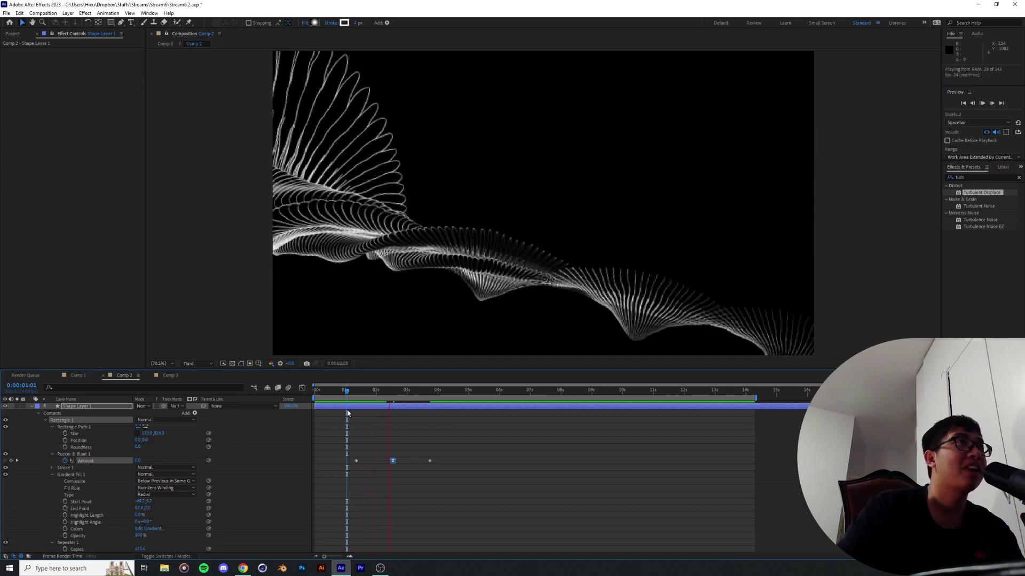
{"action": "key", "text": "space"}
{"action": "left_click_drag", "start_coordinate": [389, 392], "coordinate": [351, 408]}
{"action": "key", "text": "space"}
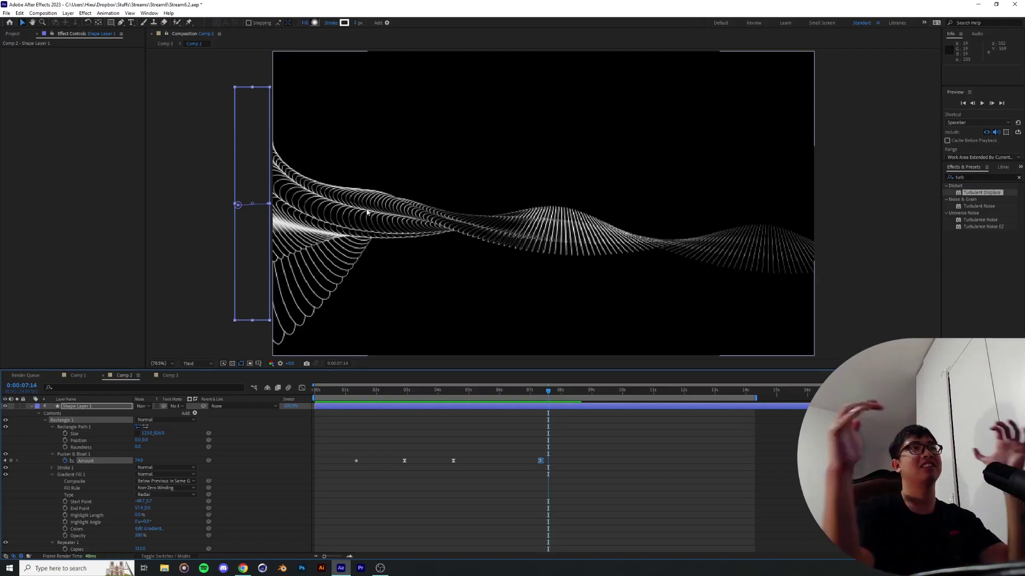
{"action": "left_click_drag", "start_coordinate": [527, 392], "coordinate": [356, 407]}
{"action": "key", "text": "space"}
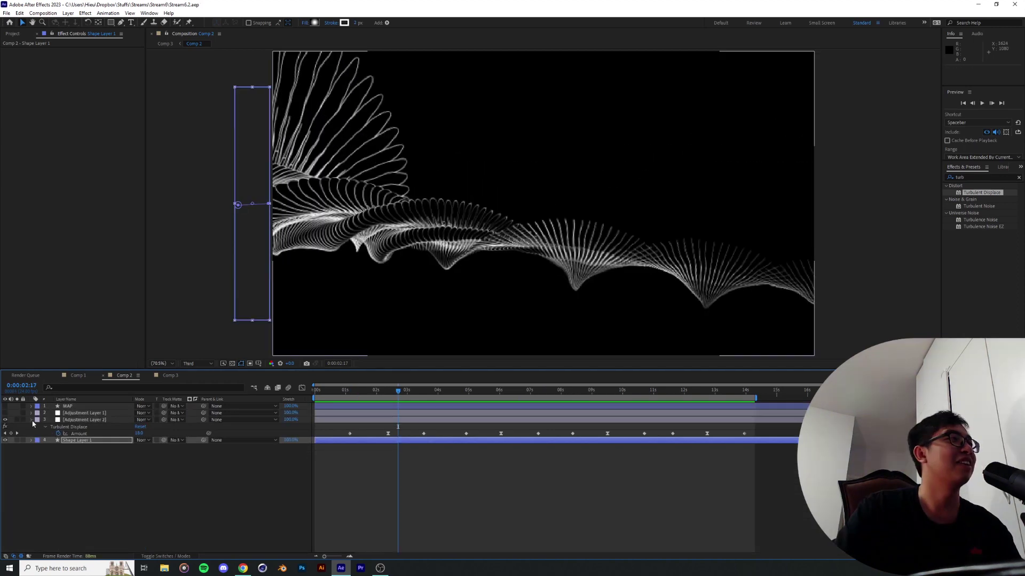
Collapse Adjustment Layer 2's properties, enable Adjustment Layer 1, and play the combined animation from the start
{"action": "left_click", "coordinate": [31, 420]}
{"action": "left_click_drag", "start_coordinate": [365, 393], "coordinate": [311, 399]}
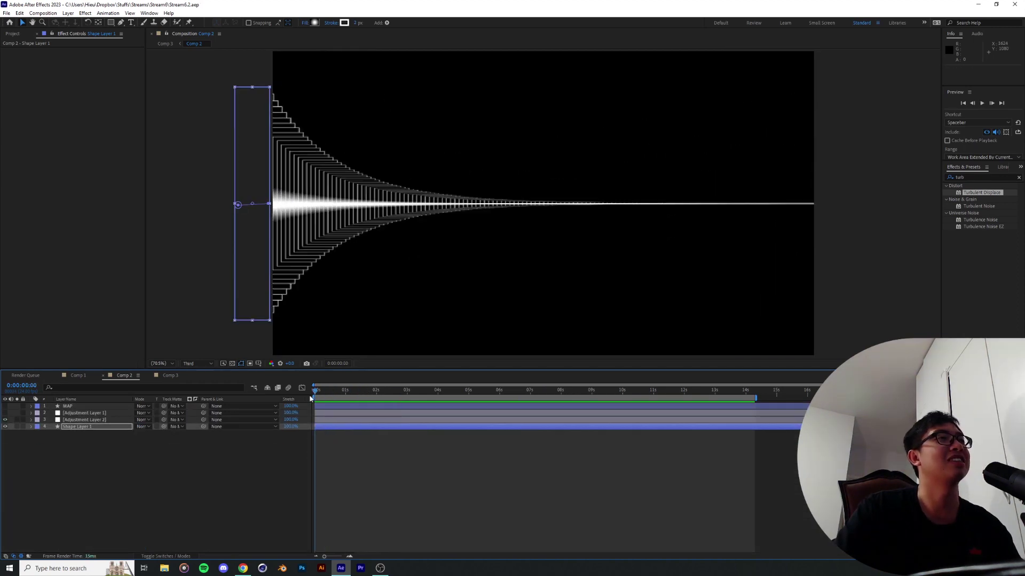
{"action": "left_click_drag", "start_coordinate": [4, 416], "coordinate": [5, 406]}
{"action": "key", "text": "space"}
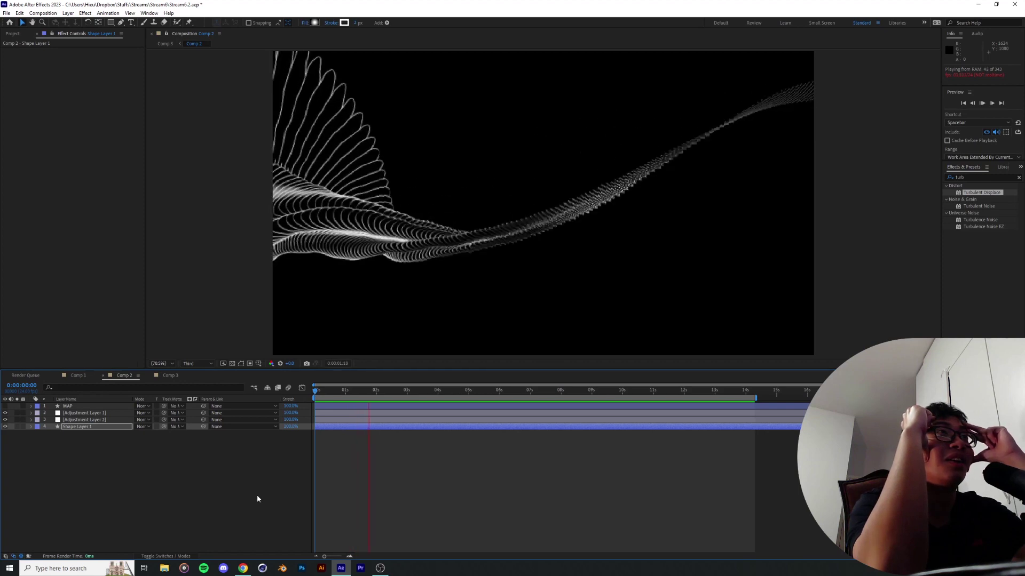
{"action": "key", "text": "space"}
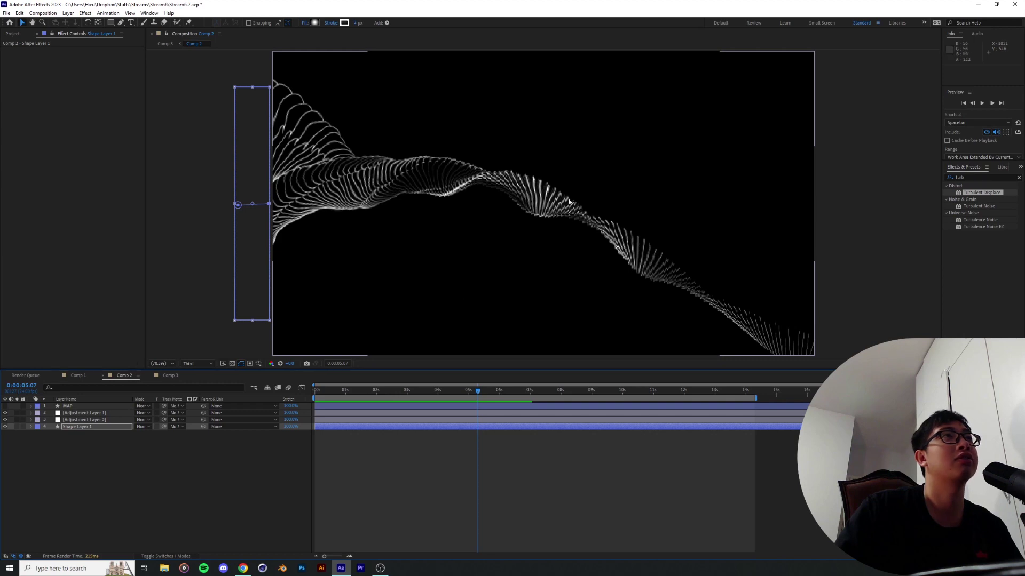
{"action": "key", "text": "space"}
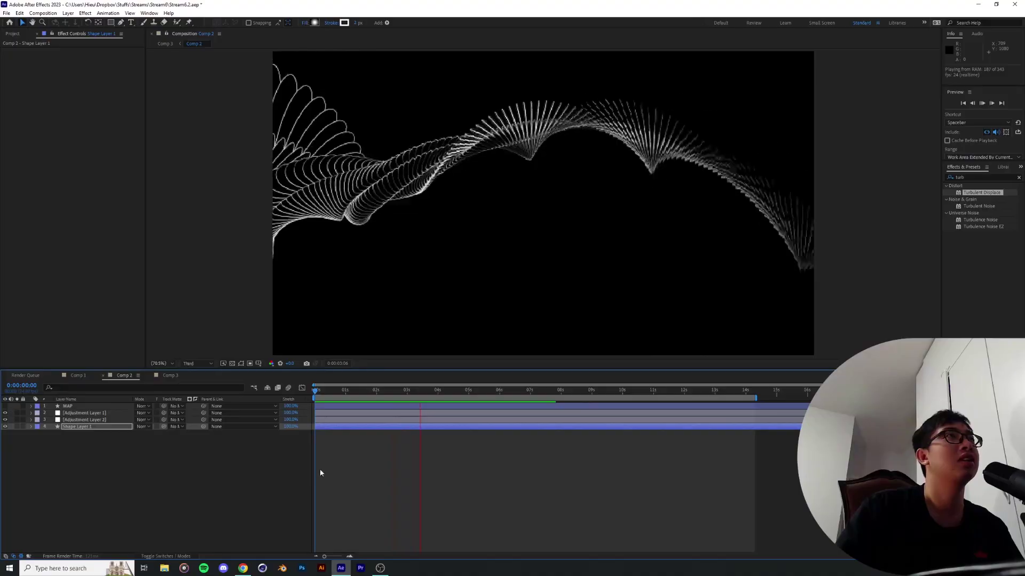
{"action": "key", "text": "space"}
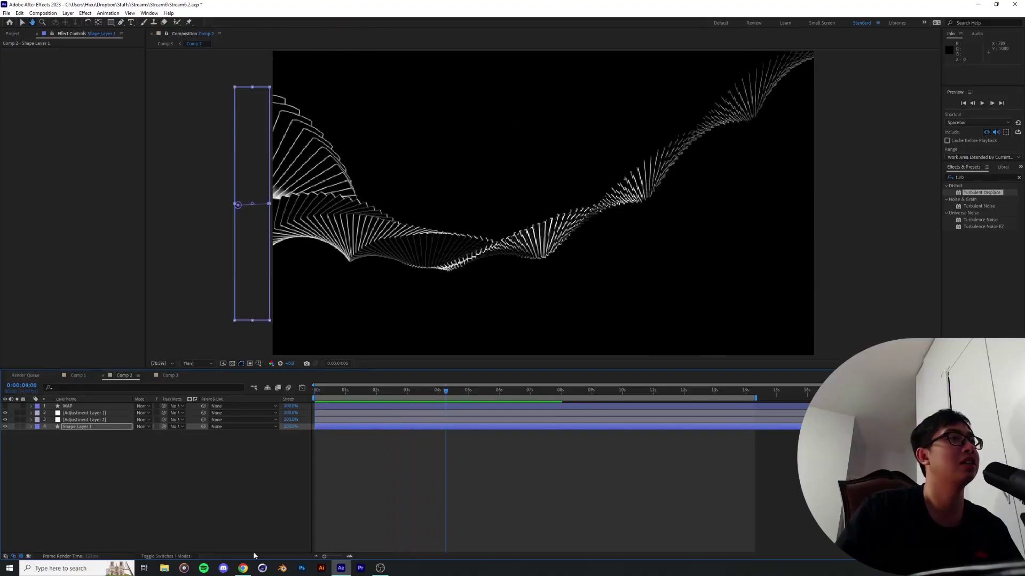
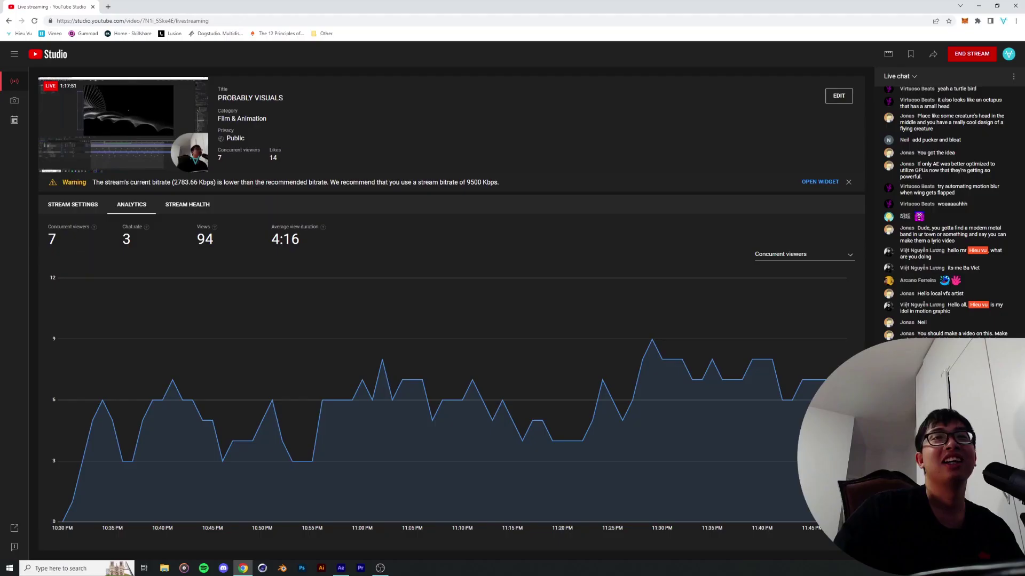
Switch from YouTube Studio back to the After Effects composition
{"action": "left_click", "coordinate": [346, 569]}
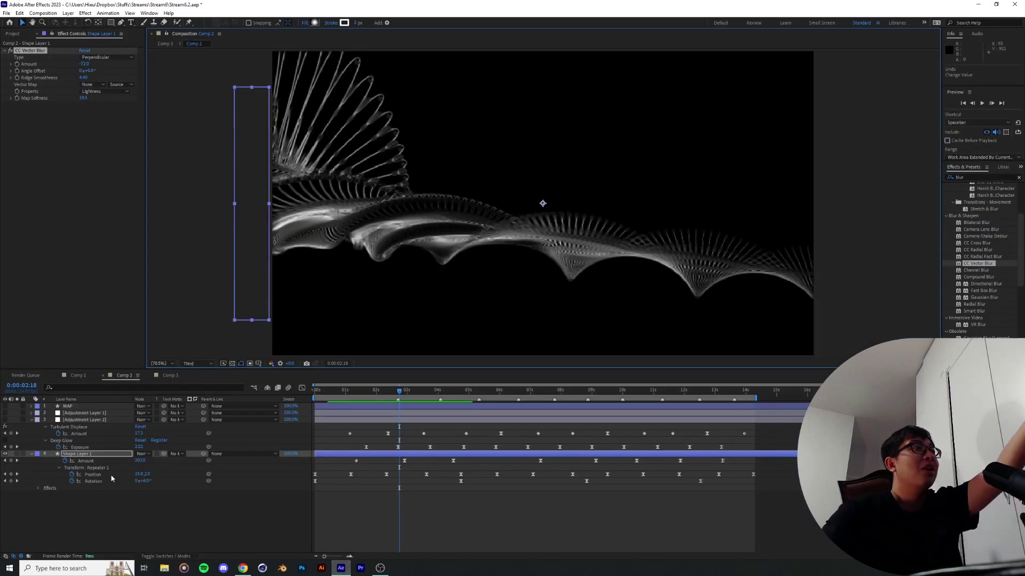
Expand Shape Layer 1's Rectangle 1 contents, switch off Repeater 1 to inspect the single distorted bar, and undo the latest changes
{"action": "left_click", "coordinate": [31, 455]}
{"action": "left_click", "coordinate": [32, 454]}
{"action": "left_click", "coordinate": [52, 461]}
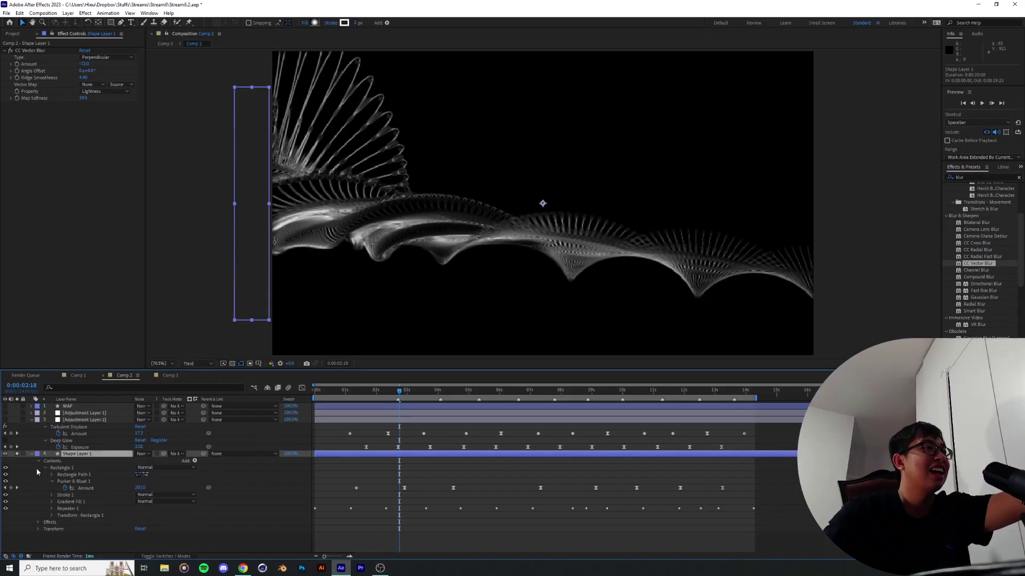
{"action": "left_click", "coordinate": [5, 508]}
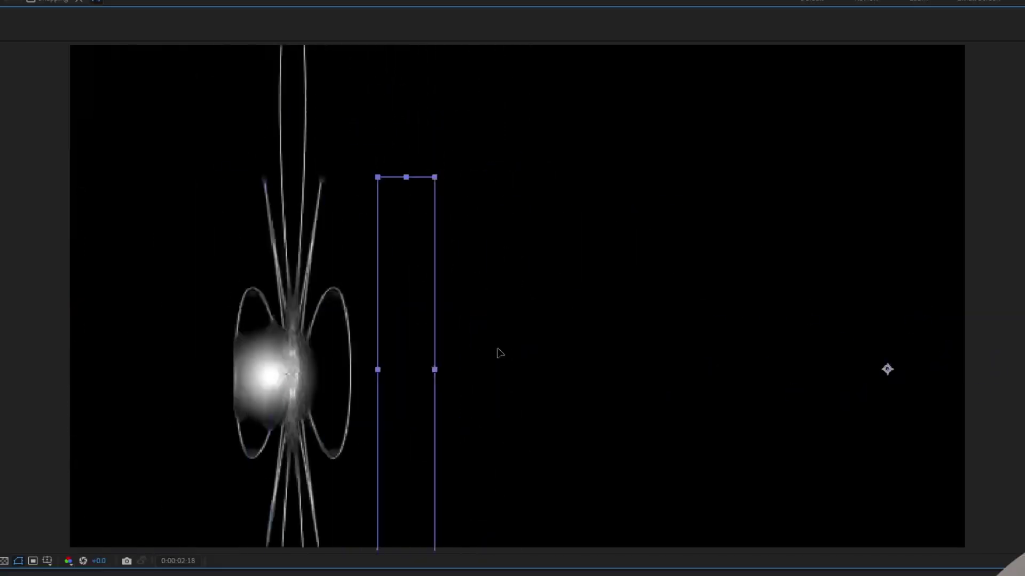
{"action": "left_click_drag", "start_coordinate": [498, 354], "coordinate": [459, 299]}
{"action": "key", "text": "ctrl+z"}
{"action": "key", "text": "ctrl+z"}
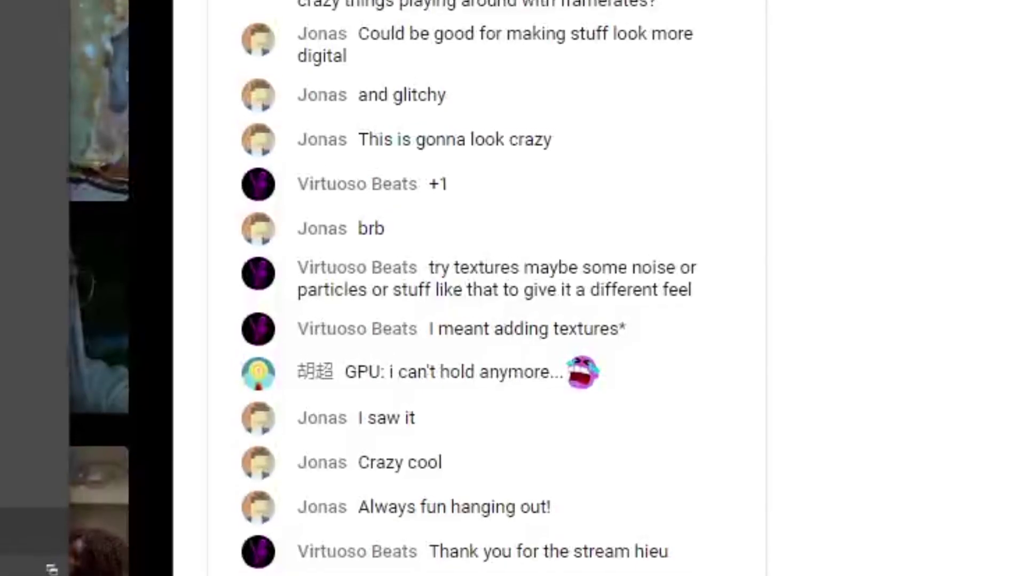
Read through the YouTube Studio live chat for viewer comments and return to After Effects
{"action": "scroll", "coordinate": [480, 288], "scroll_direction": "up", "scroll_amount": 10}
{"action": "left_click_drag", "start_coordinate": [751, 574], "coordinate": [787, 126]}
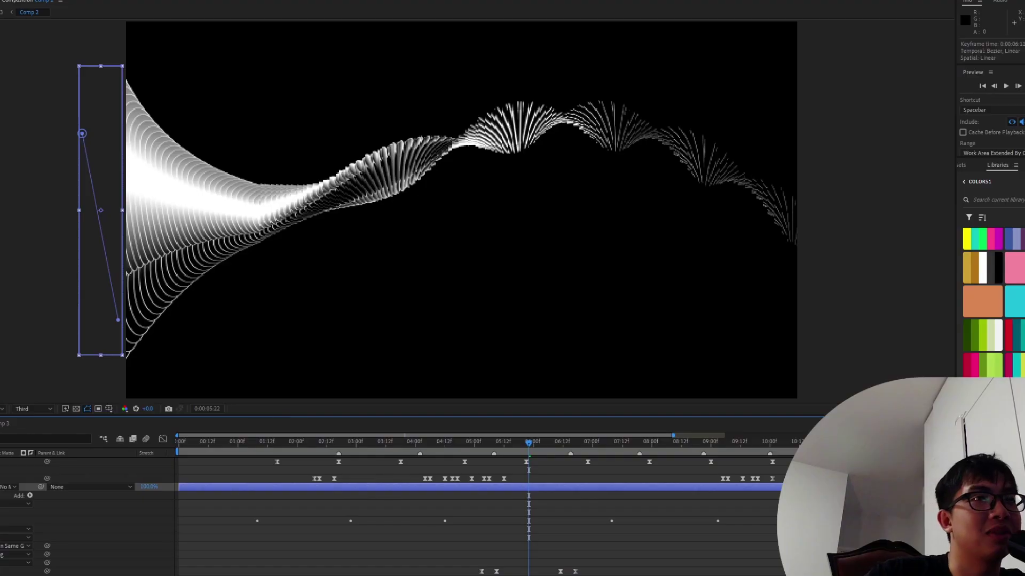
{"action": "left_click", "coordinate": [461, 211]}
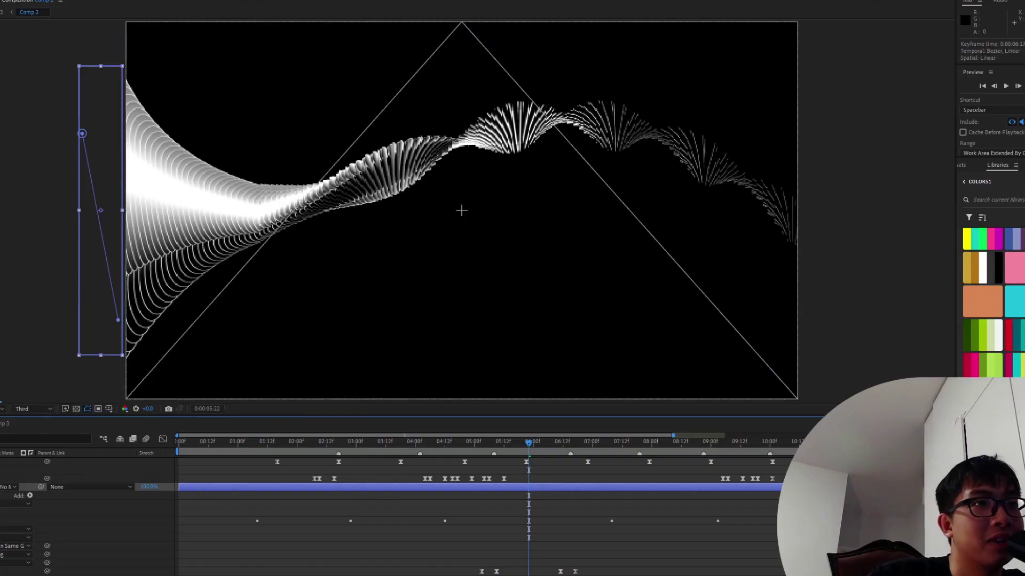
{"action": "left_click", "coordinate": [335, 538]}
{"action": "scroll", "coordinate": [306, 545], "scroll_direction": "up", "scroll_amount": 3}
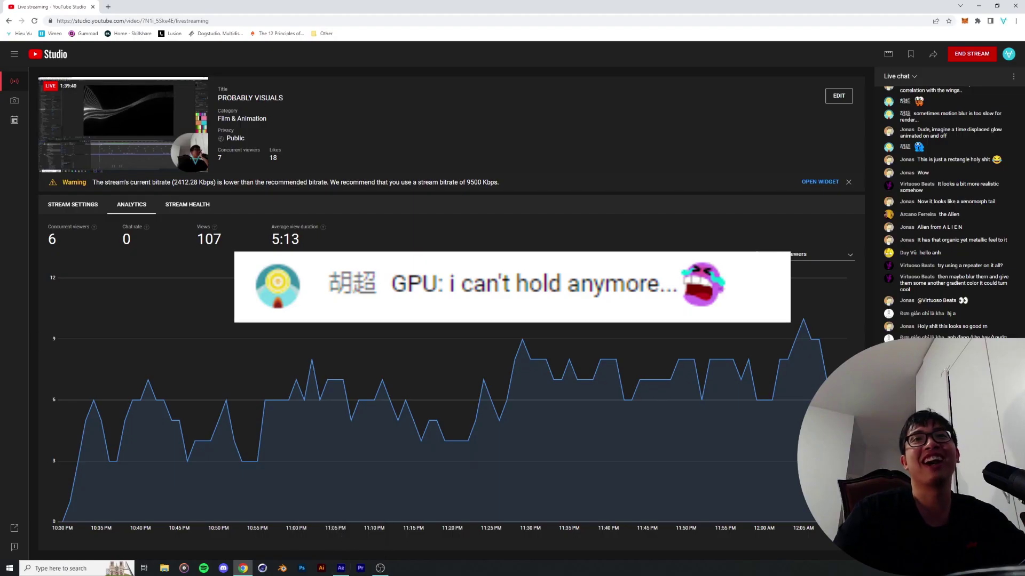
{"action": "left_click", "coordinate": [345, 568]}
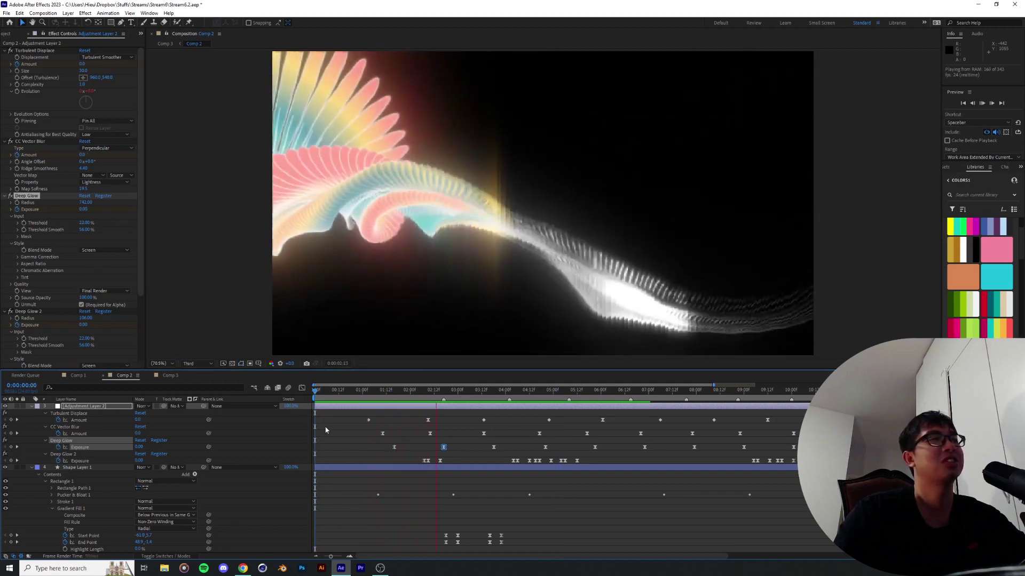
Preview Comp 2's animation from the start, check the live chat in YouTube Studio, and return to After Effects
{"action": "key", "text": "space"}
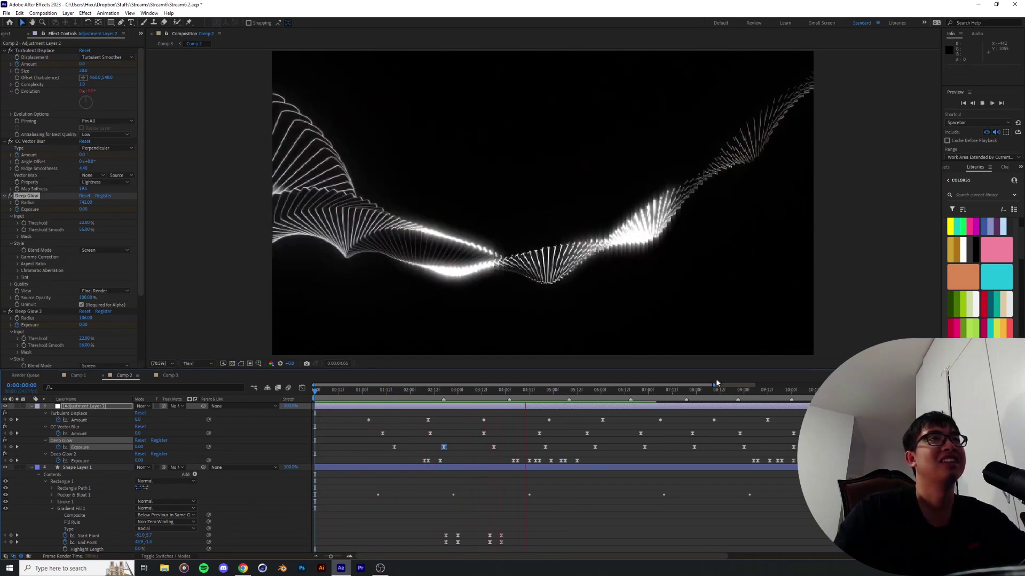
{"action": "left_click", "coordinate": [242, 569]}
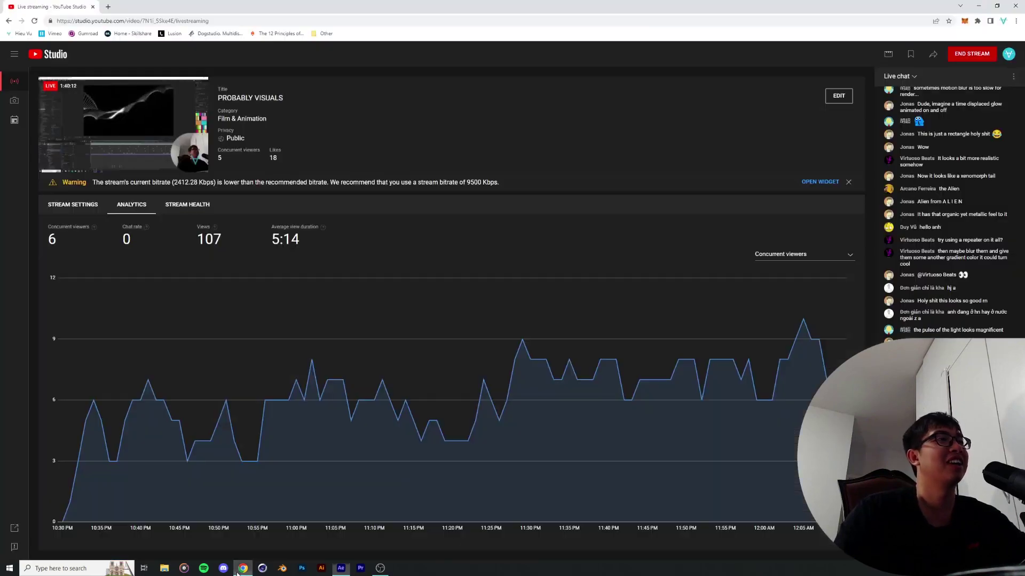
{"action": "left_click", "coordinate": [340, 568]}
Play the animation with Adjustment Layer 2's CC Vector Blur keyframes and select Adjustment Layer 2
{"action": "key", "text": "space"}
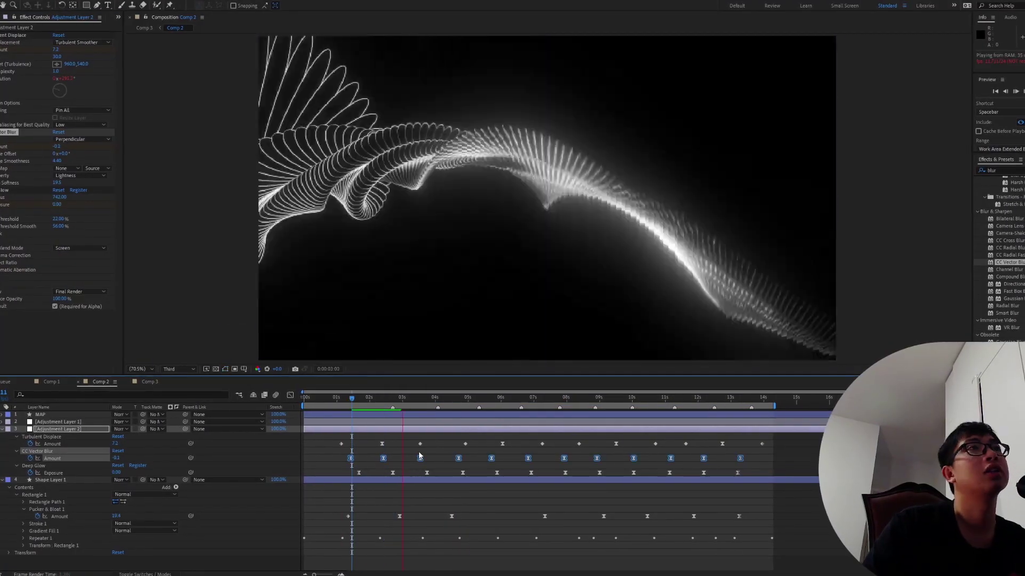
{"action": "left_click_drag", "start_coordinate": [419, 451], "coordinate": [470, 404]}
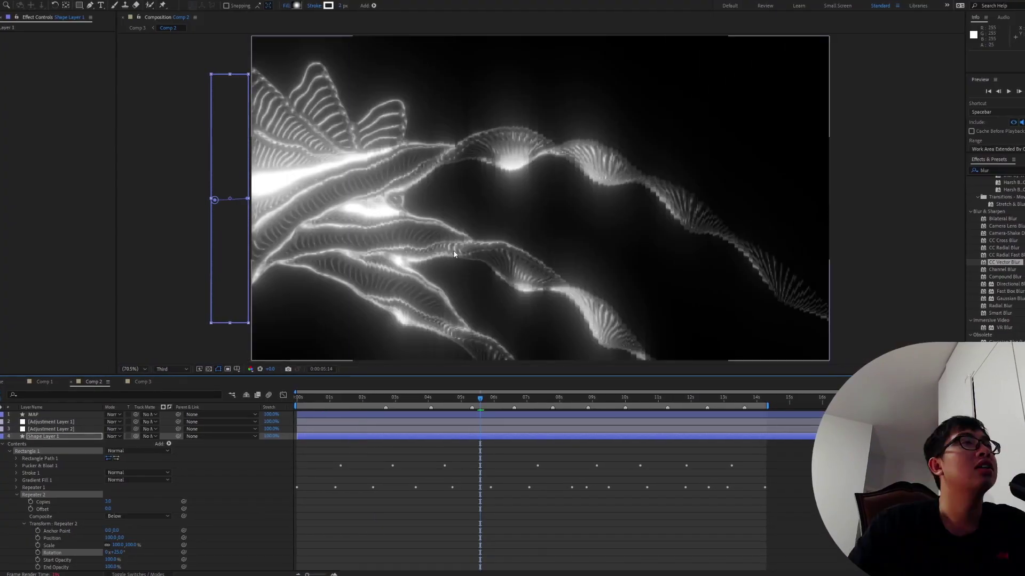
{"action": "left_click", "coordinate": [56, 427]}
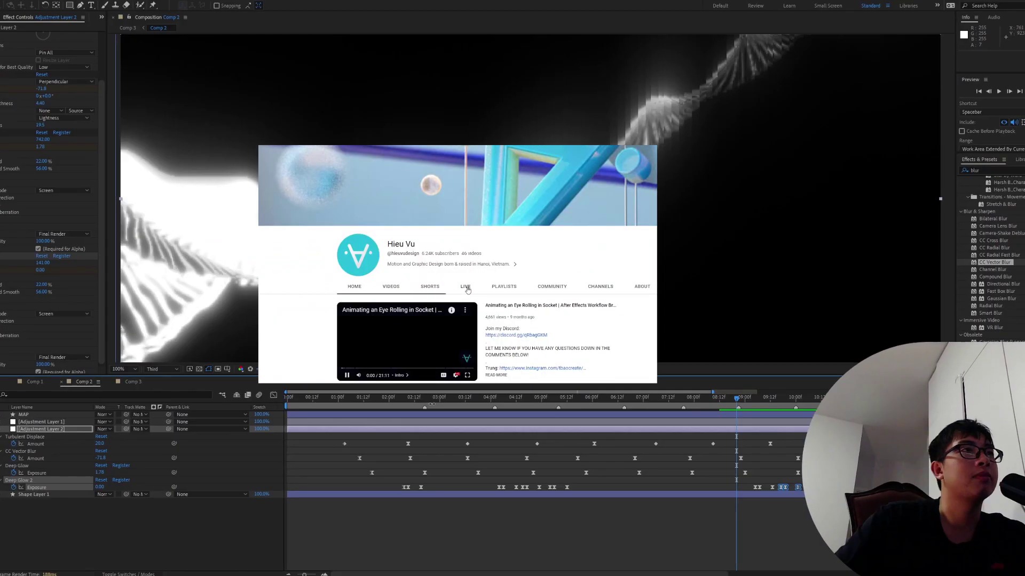
{"action": "left_click", "coordinate": [466, 288]}
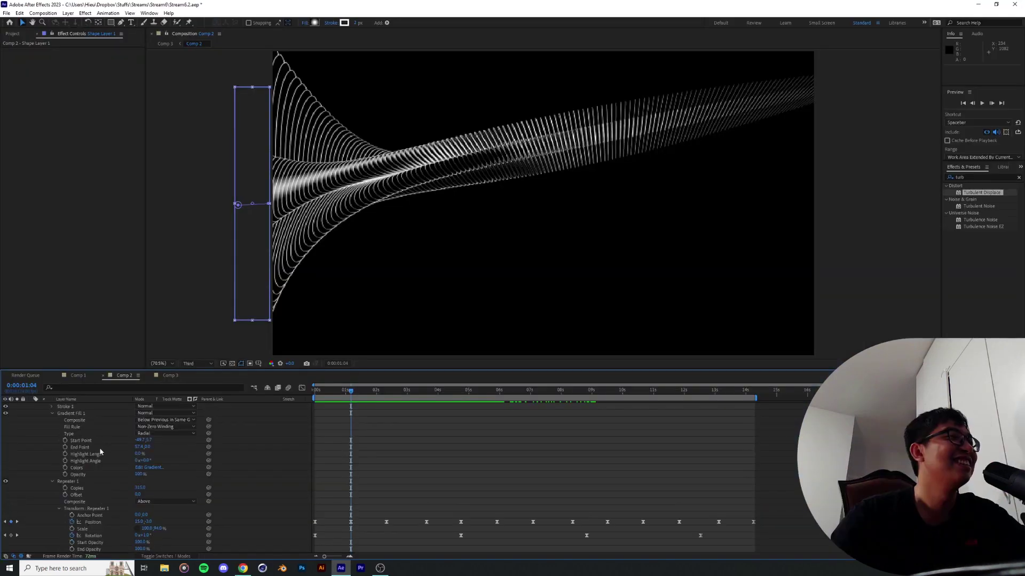
Bring Shape Layer 1's Pucker & Bloat properties into view, check the YouTube Studio live chat, and return to After Effects
{"action": "scroll", "coordinate": [106, 459], "scroll_direction": "up", "scroll_amount": 3}
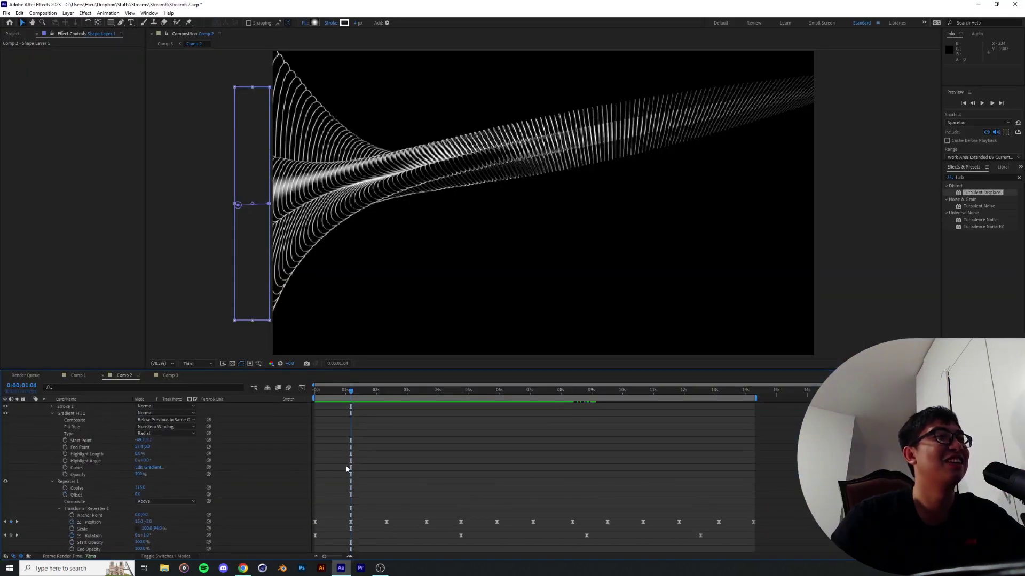
{"action": "left_click", "coordinate": [244, 568]}
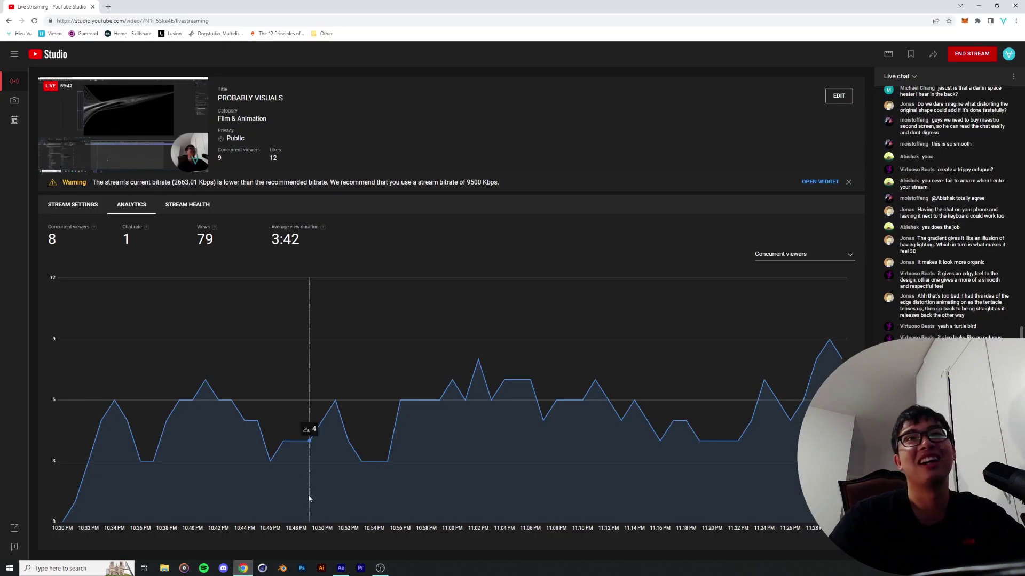
{"action": "left_click", "coordinate": [341, 569]}
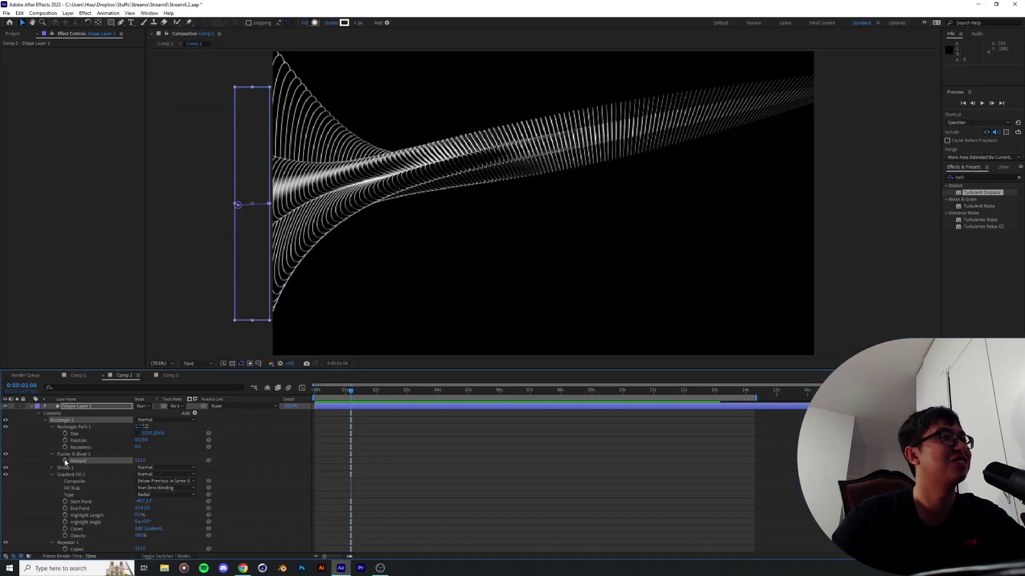
Place a Pucker & Bloat amount keyframe of 0 at 0:00:00:00 and put the current time at about 0:00:01:04
{"action": "left_click_drag", "start_coordinate": [328, 465], "coordinate": [312, 463]}
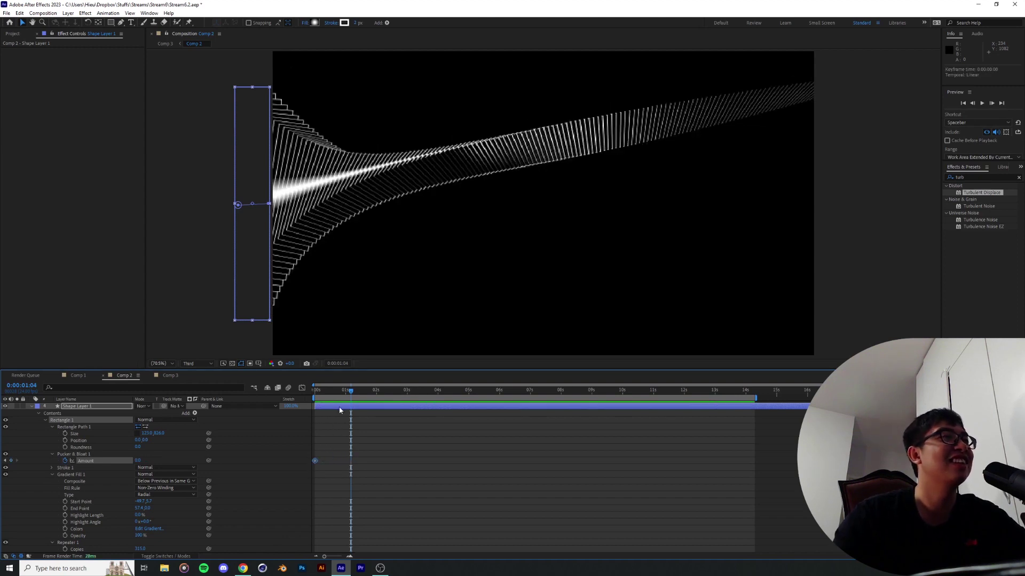
{"action": "mouse_move", "coordinate": [348, 393]}
{"action": "left_mouse_down"}
{"action": "mouse_move", "coordinate": [326, 393]}
{"action": "mouse_move", "coordinate": [350, 394]}
{"action": "left_mouse_up"}
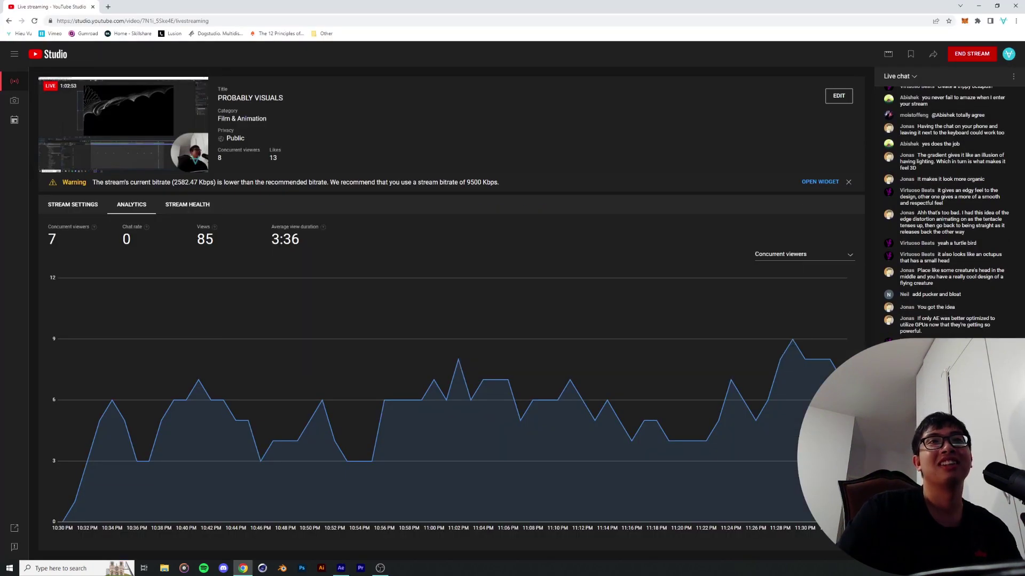
Switch from YouTube Studio back to After Effects and play the Pucker & Bloat animation from about 0:00:01:10
{"action": "left_click", "coordinate": [341, 568]}
{"action": "left_click", "coordinate": [303, 389]}
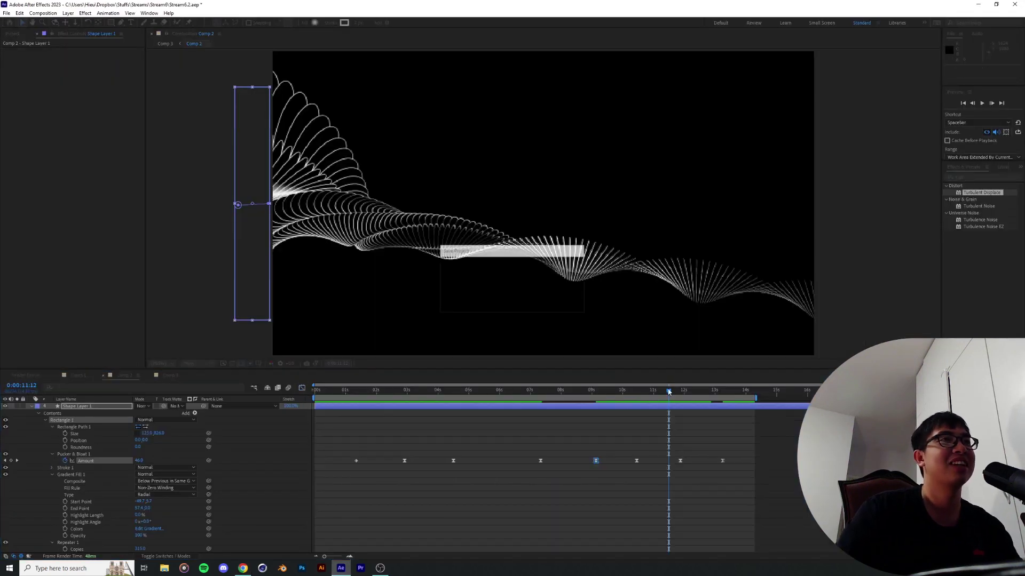
{"action": "key", "text": "space"}
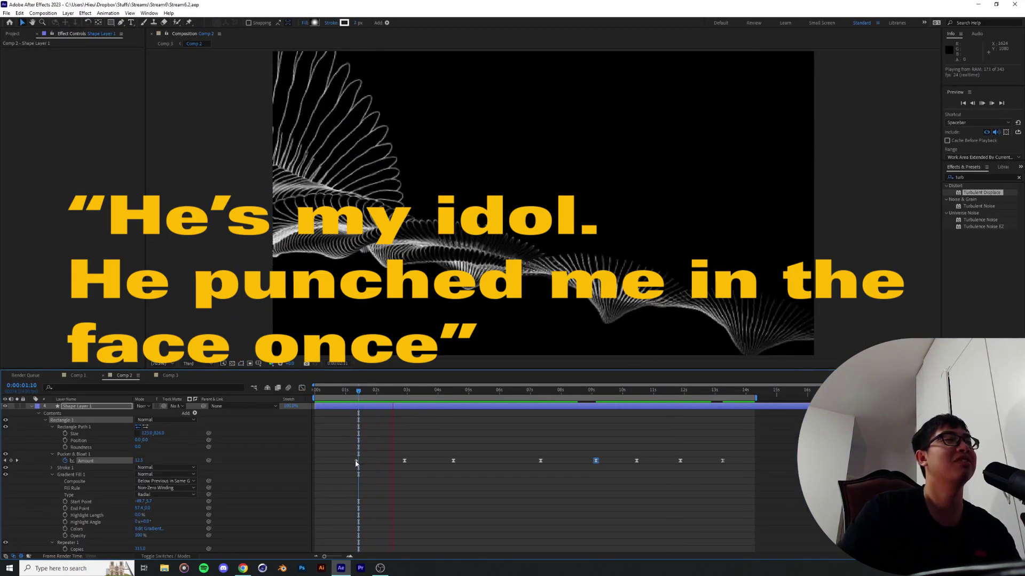